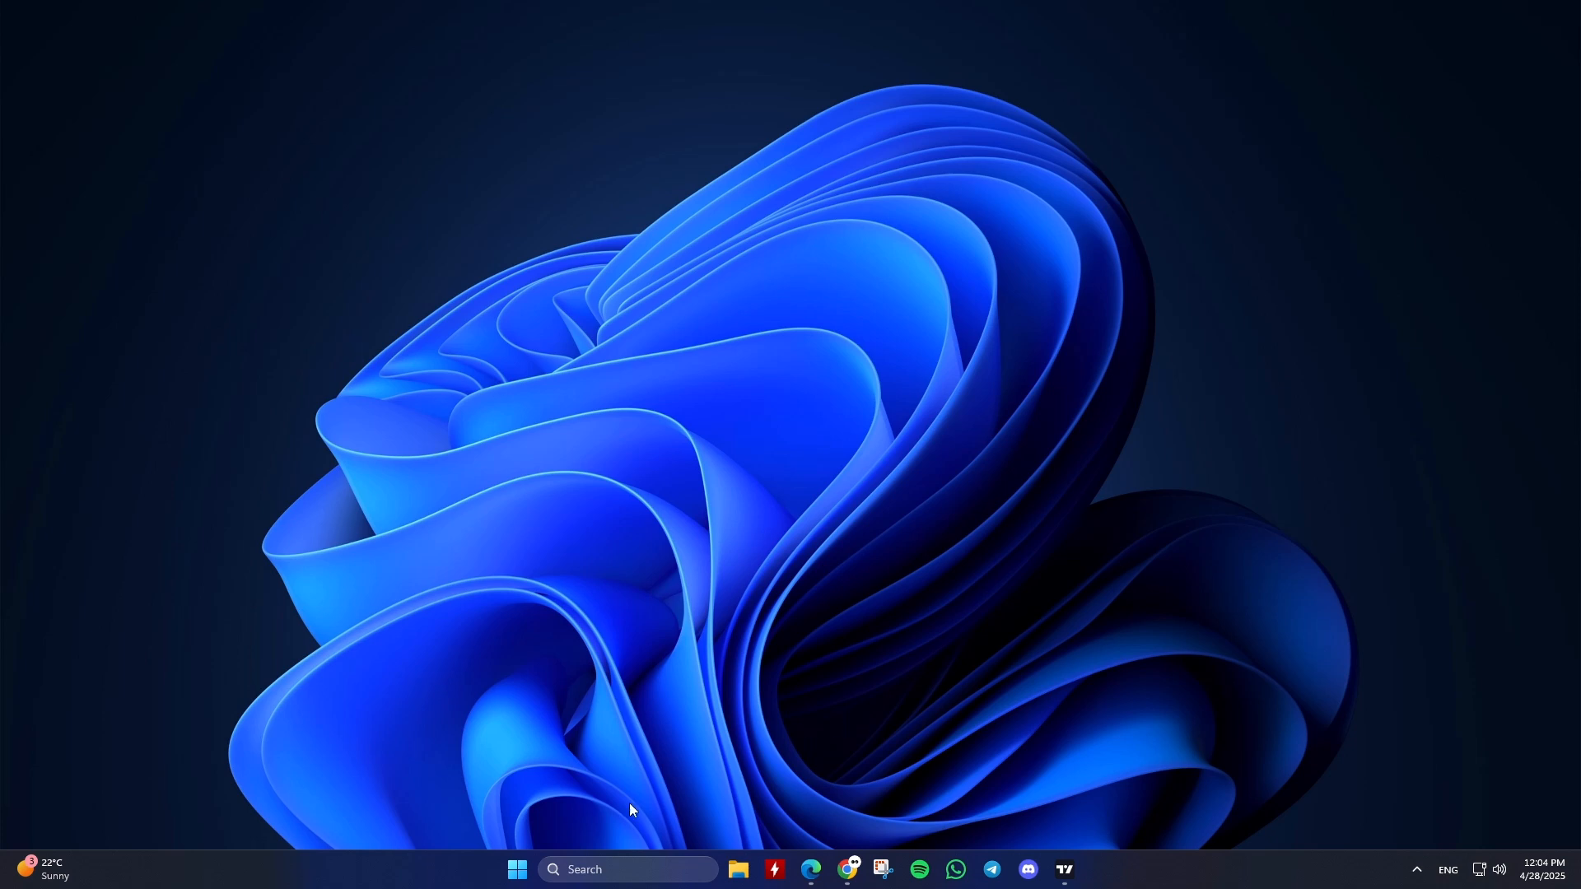
Find and open Oracle VirtualBox from the Windows search
click(619, 869)
text(VirtualBox)
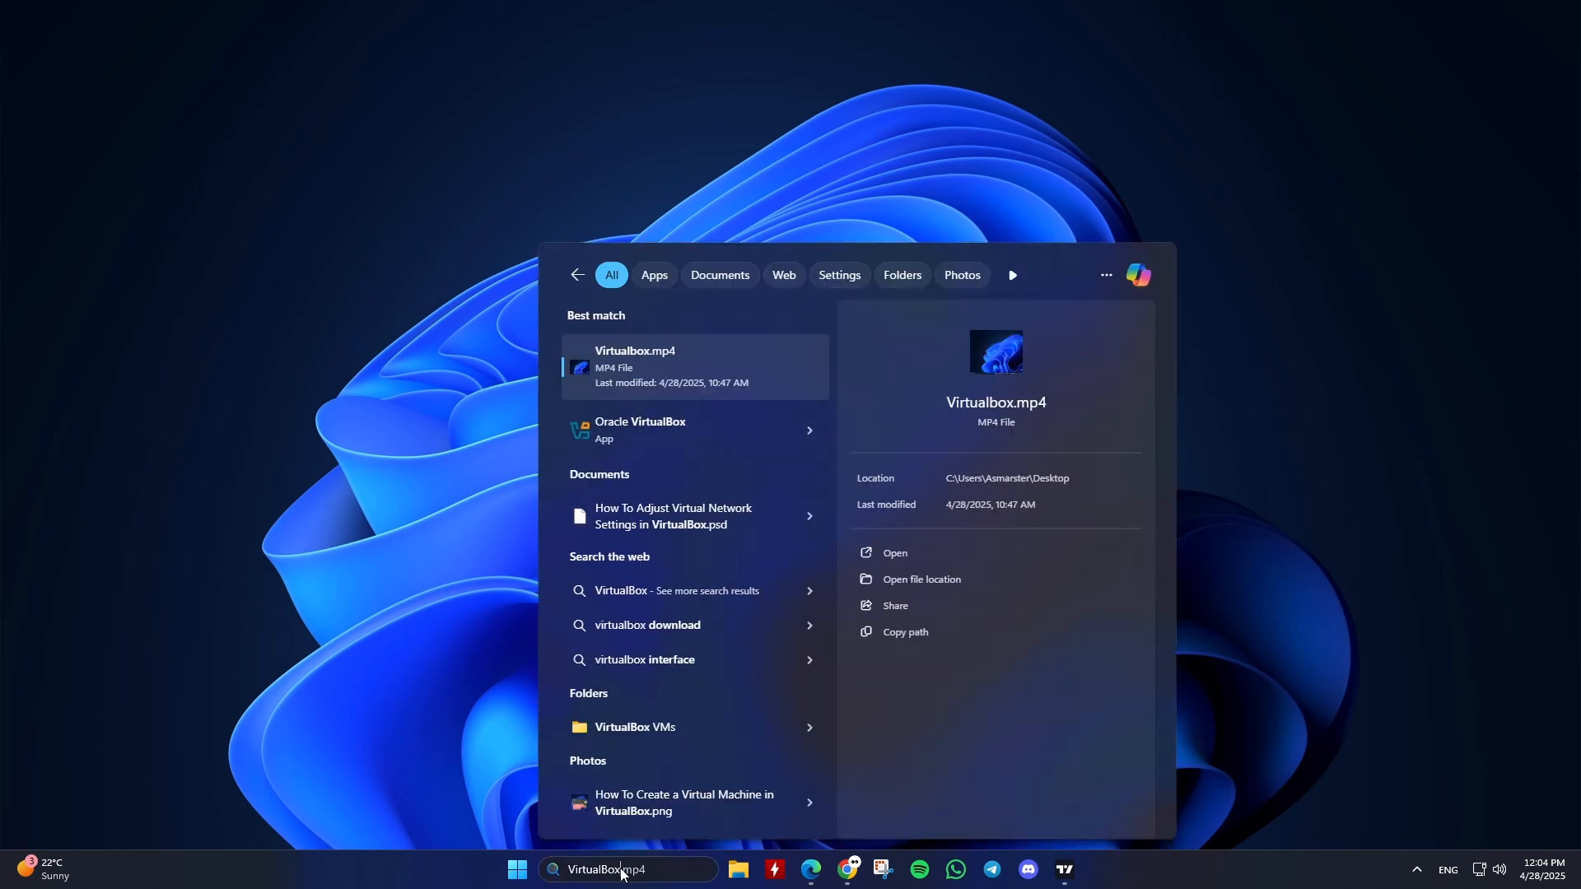
click(656, 442)
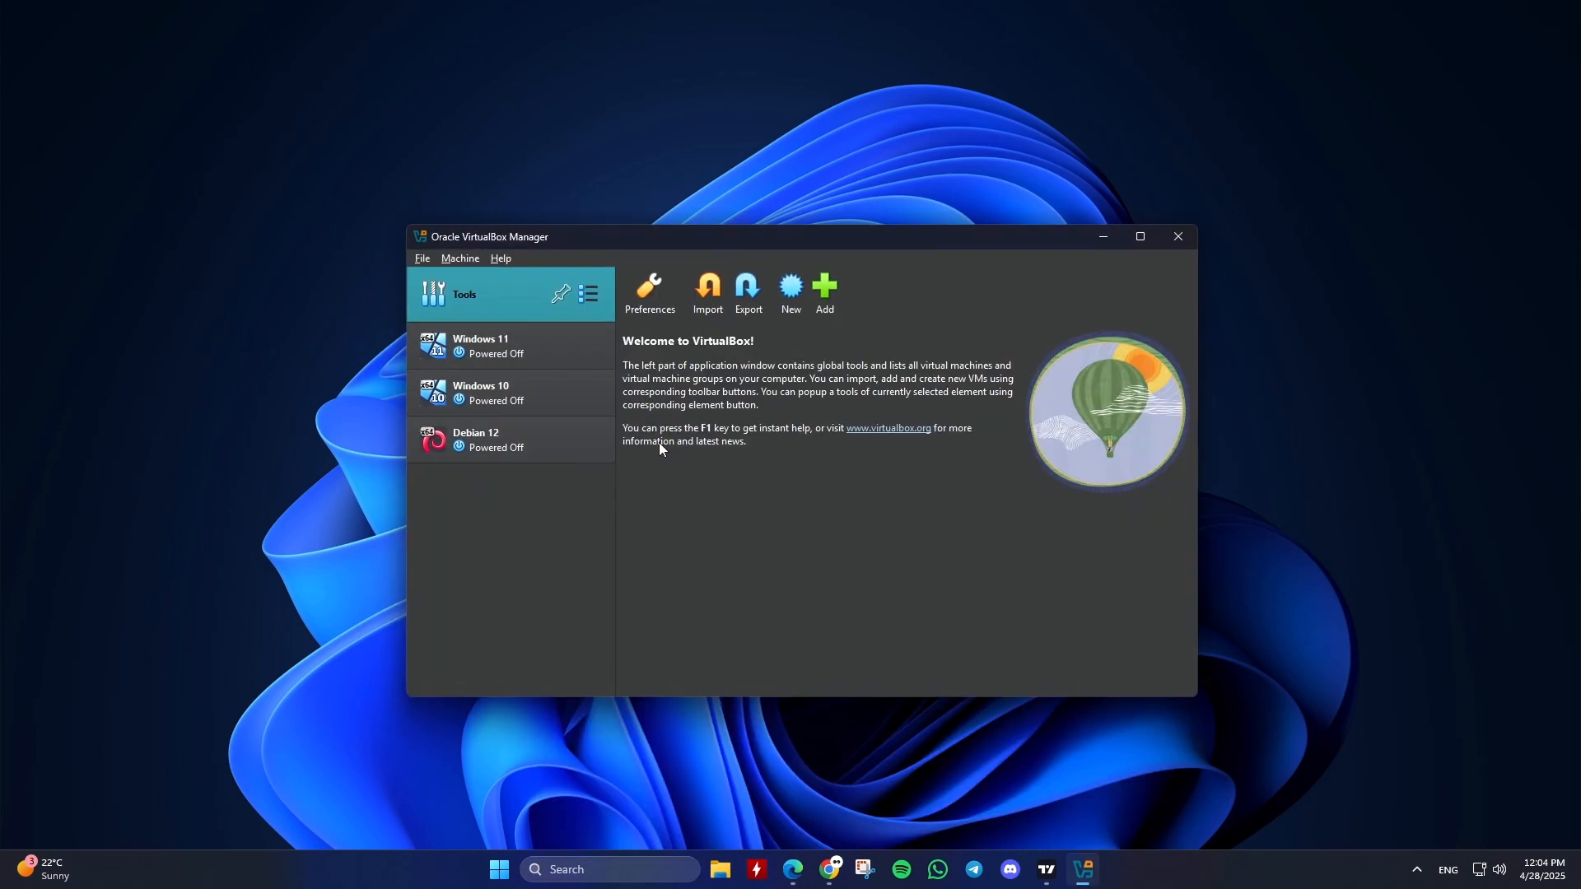
Start creating a new virtual machine and name it "Windows 10 VM"
click(783, 305)
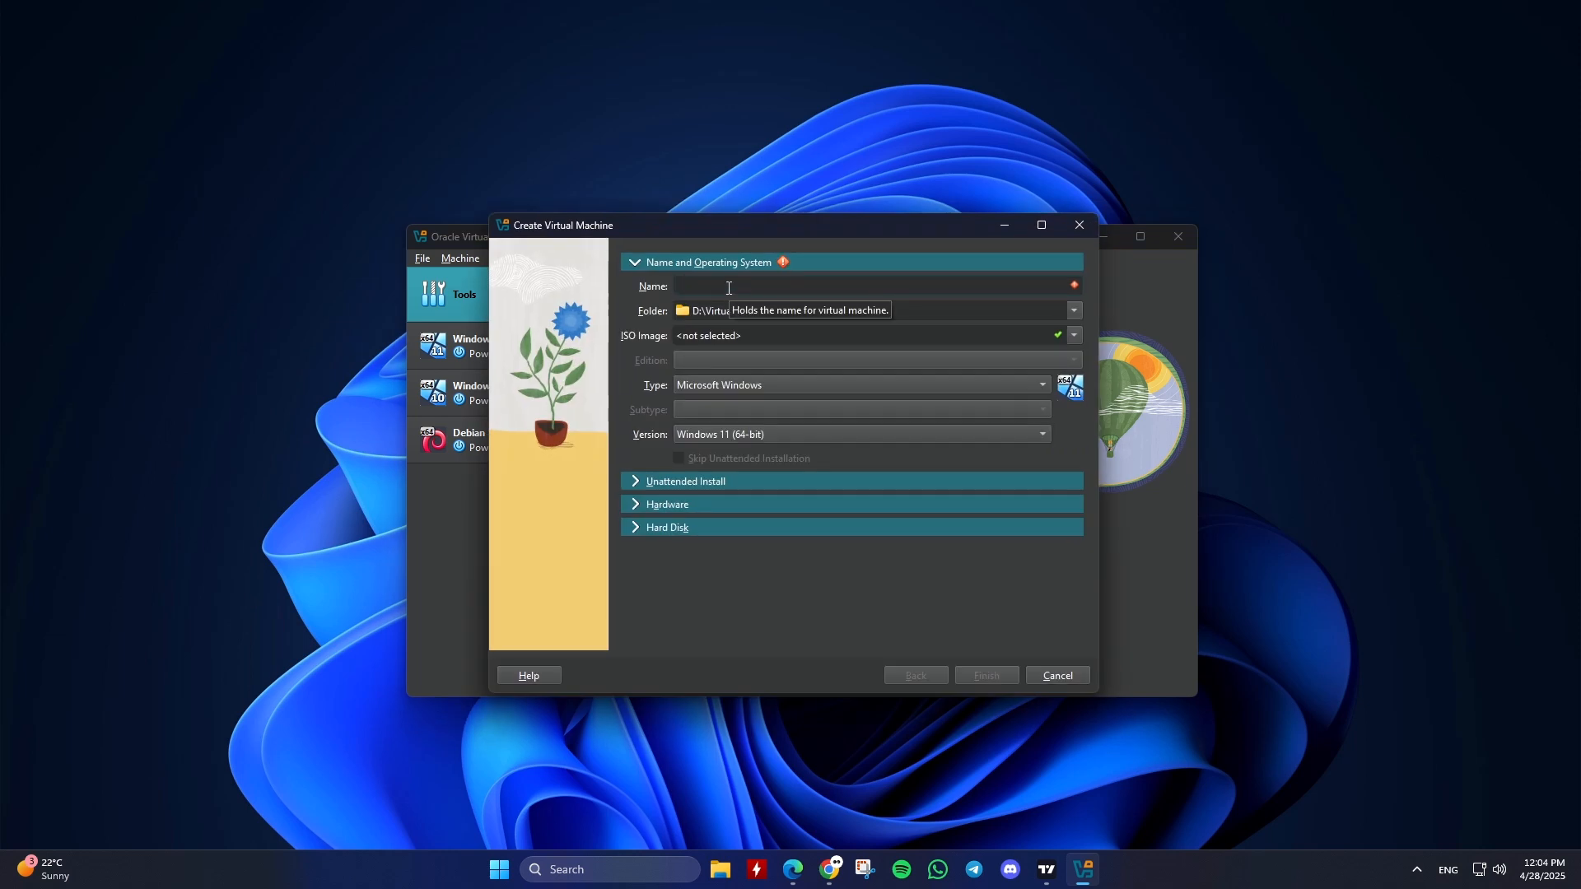
text(Windows V)
text(M)
key(Left)
key(Left)
text(10)
Browse for the virtual machine's folder and select D:\VirtualBox
click(739, 333)
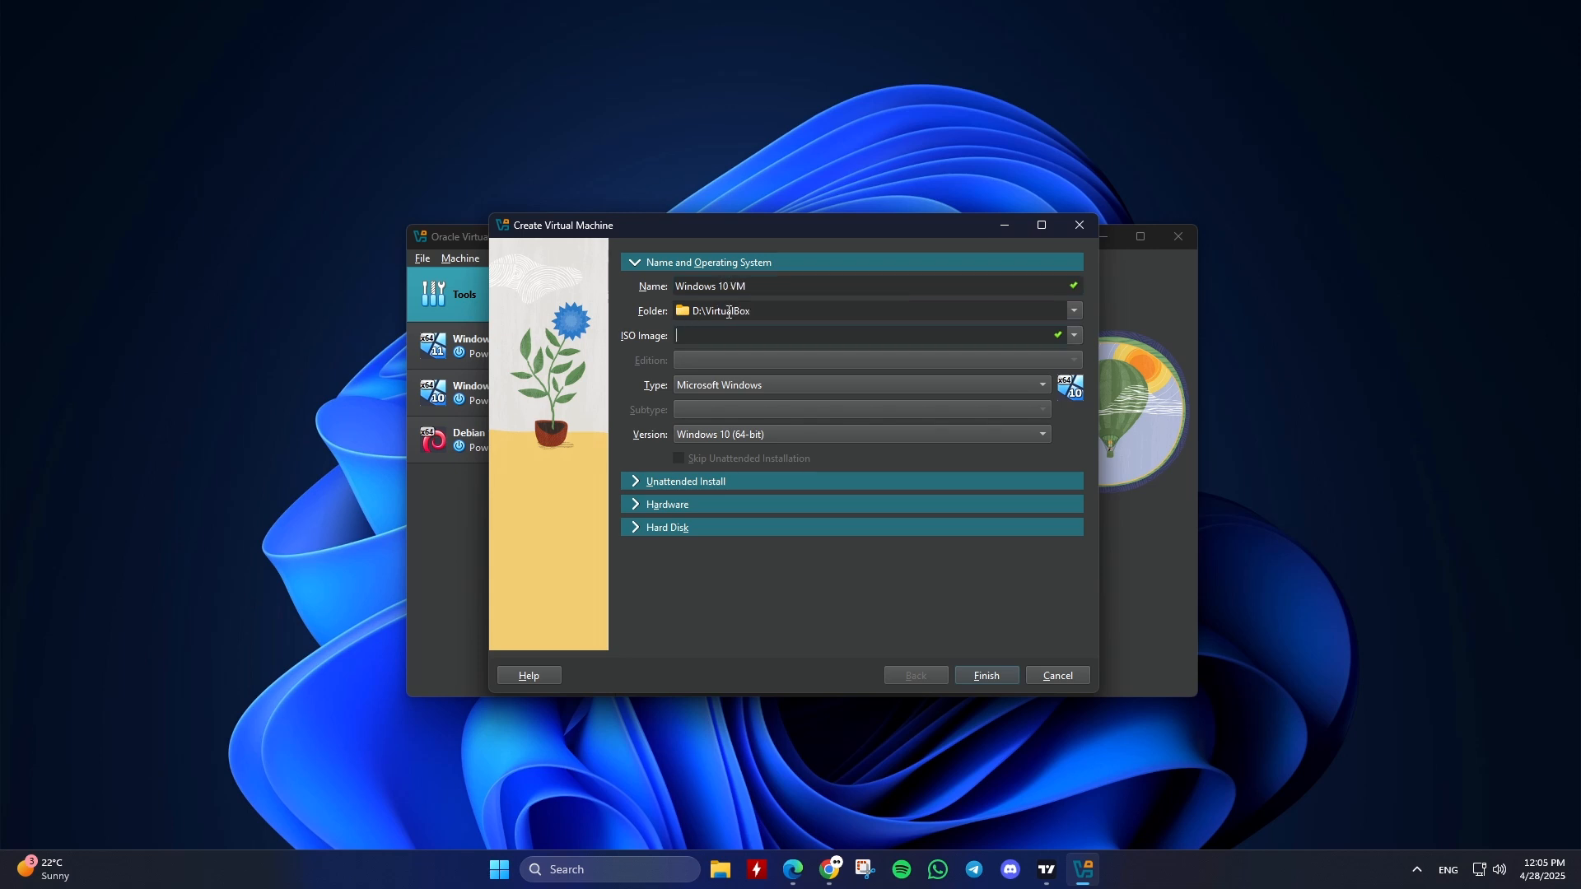
click(1075, 313)
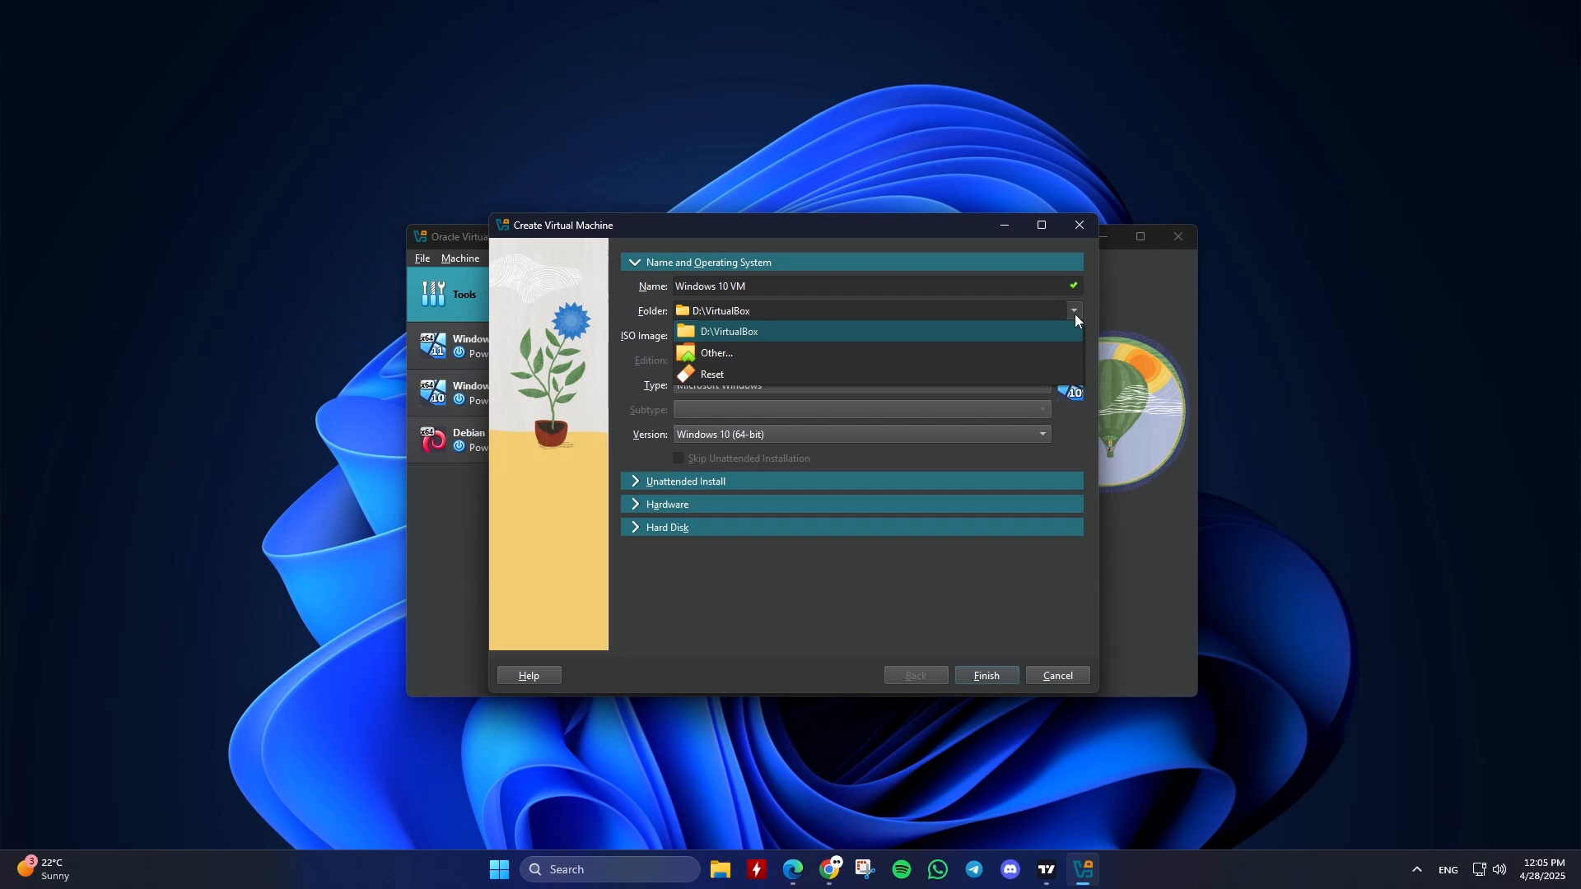
click(828, 356)
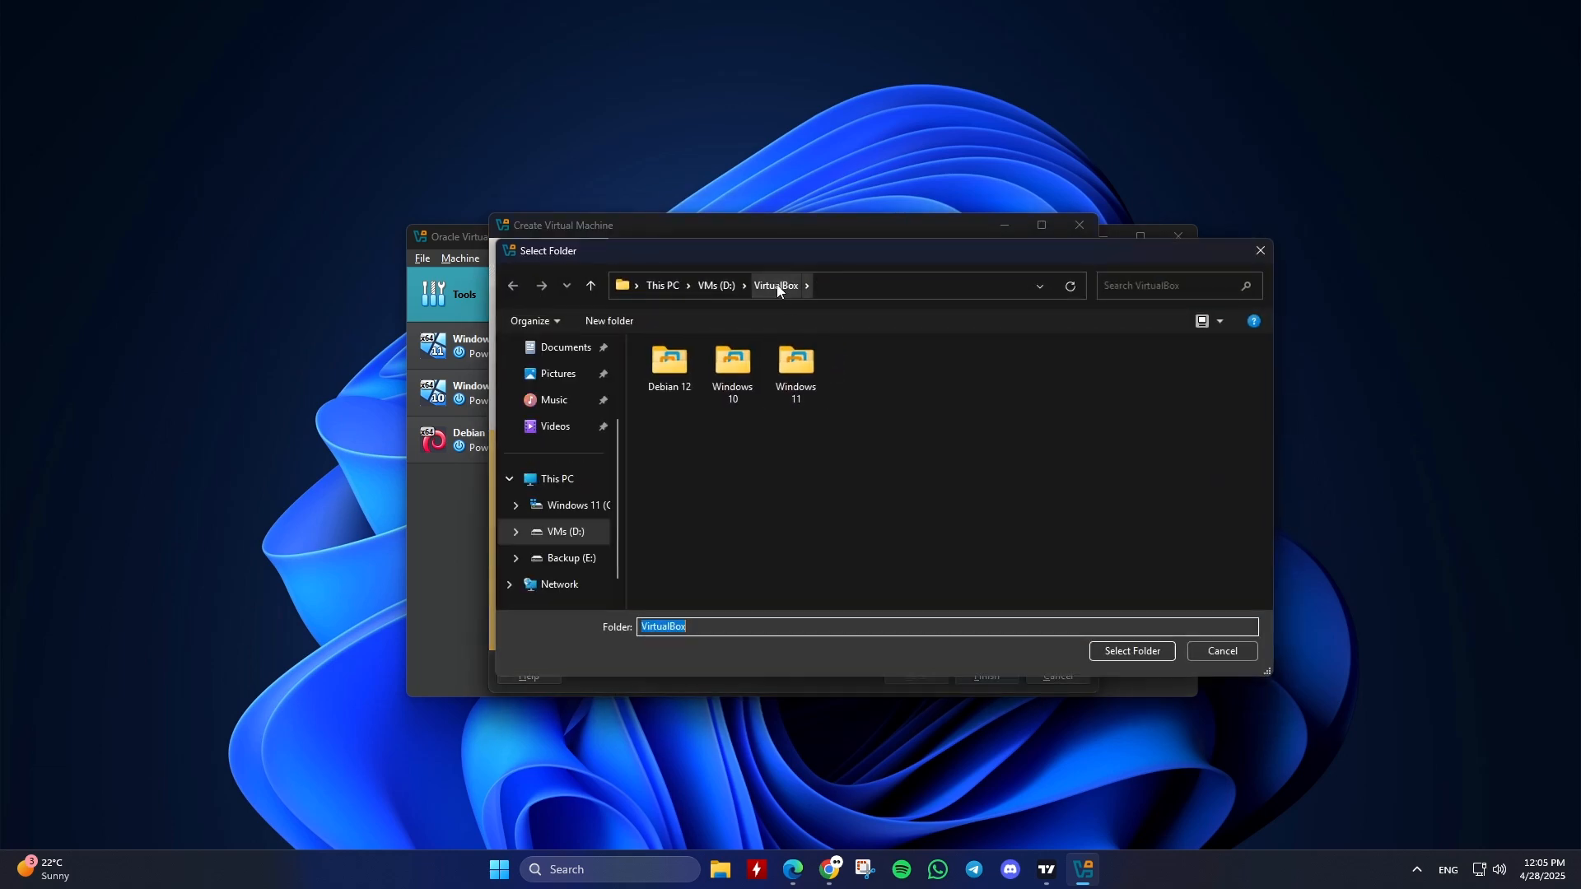
click(721, 286)
double_click(744, 394)
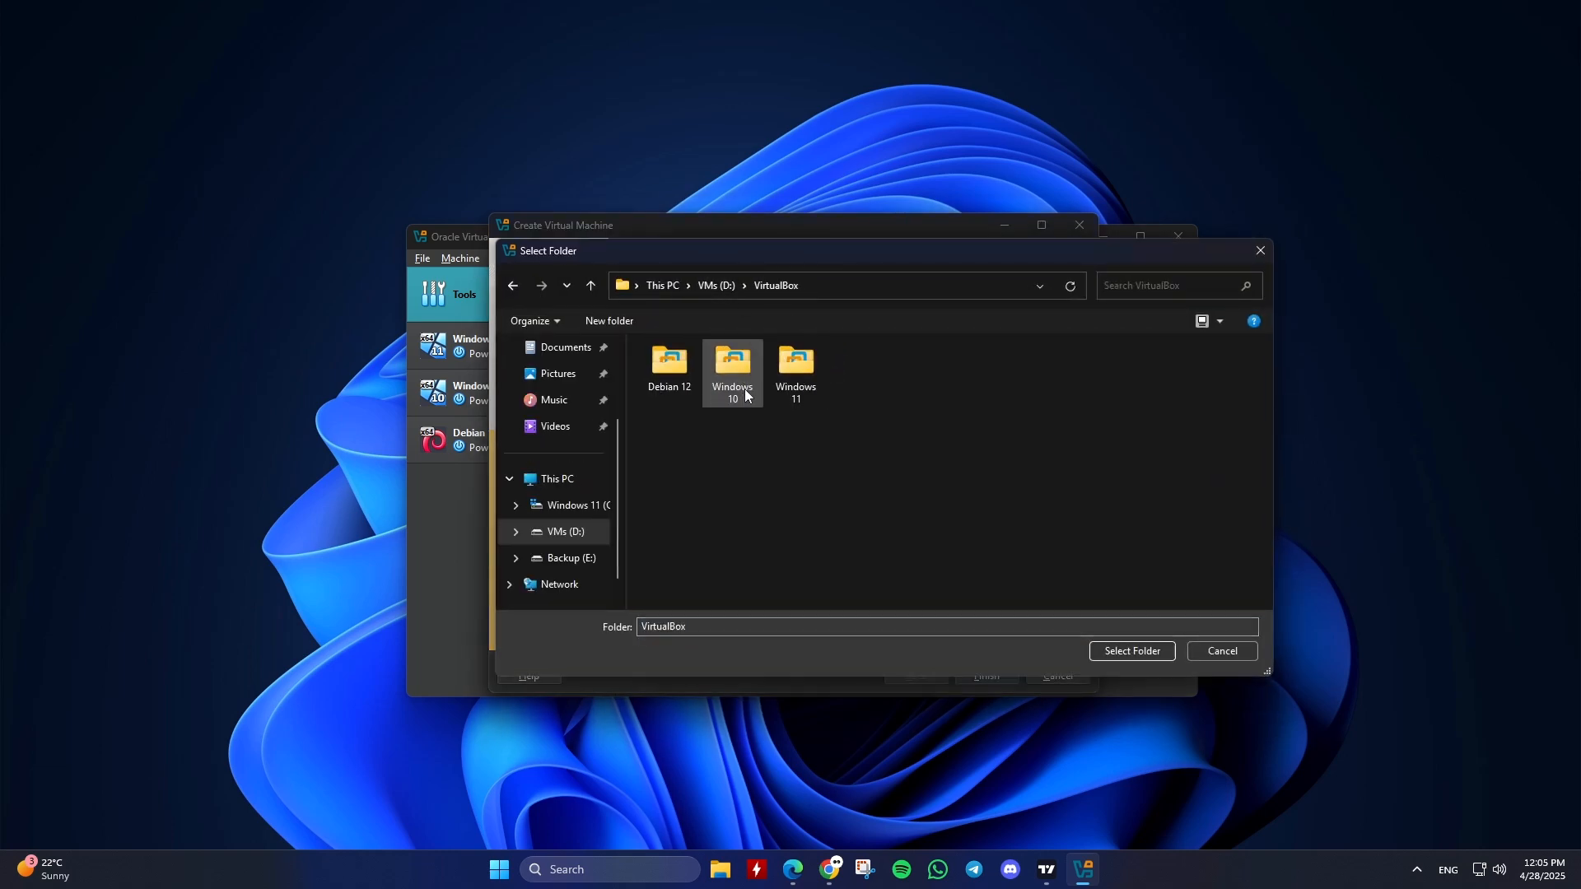
click(1130, 651)
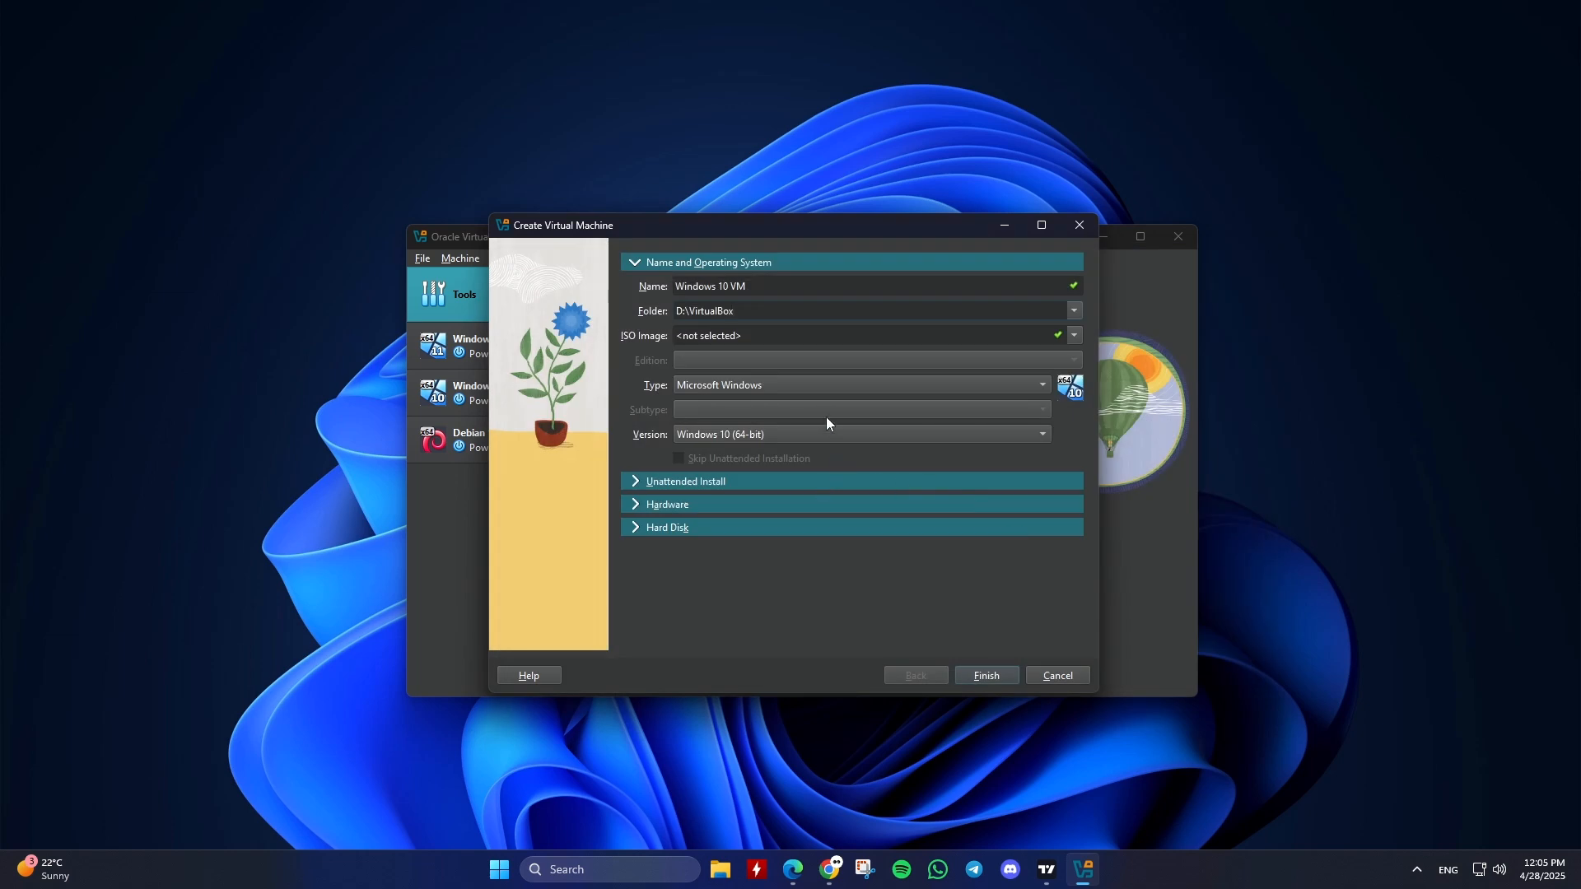
Choose Win10_22H2_English_x64_x86.iso from C:\Data\Ventoy\ISO\OS\Windows\Windows 10 as the ISO image
click(1075, 336)
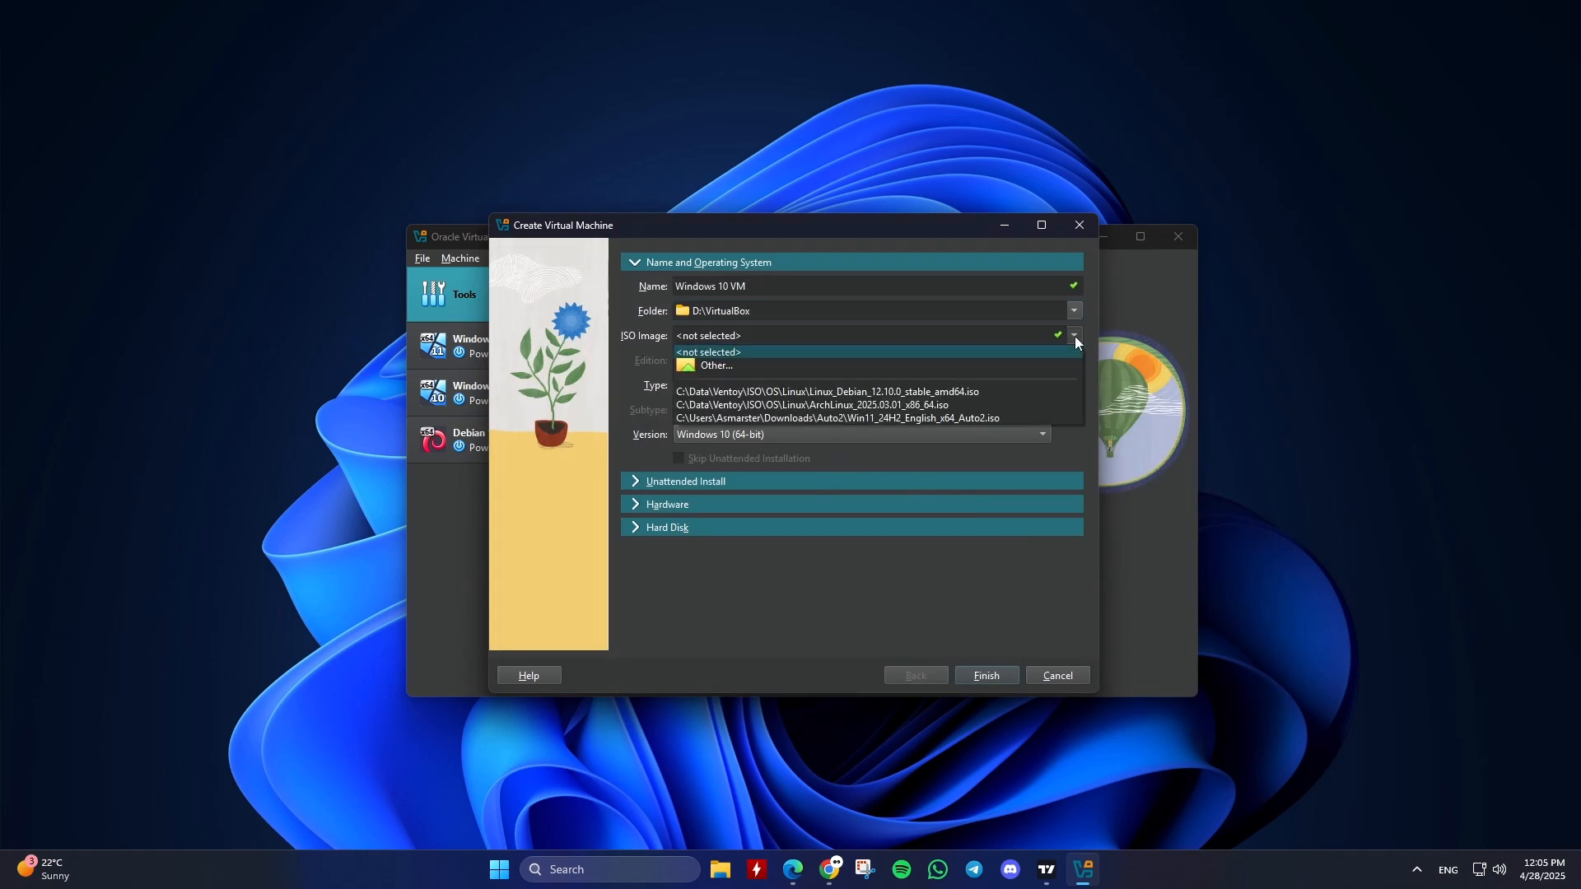
click(826, 366)
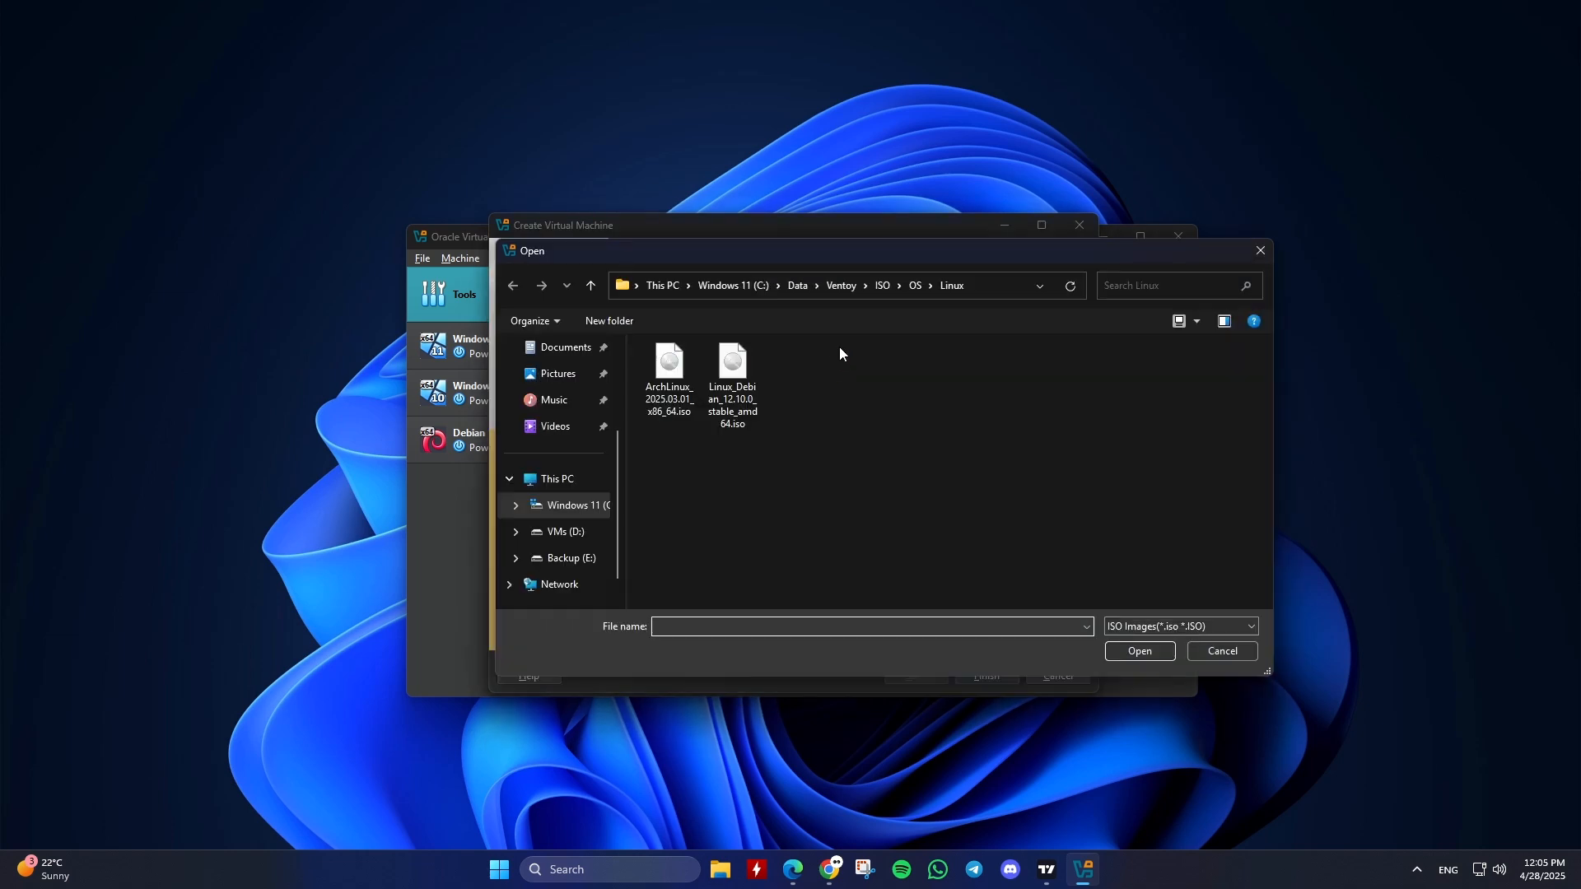
click(911, 288)
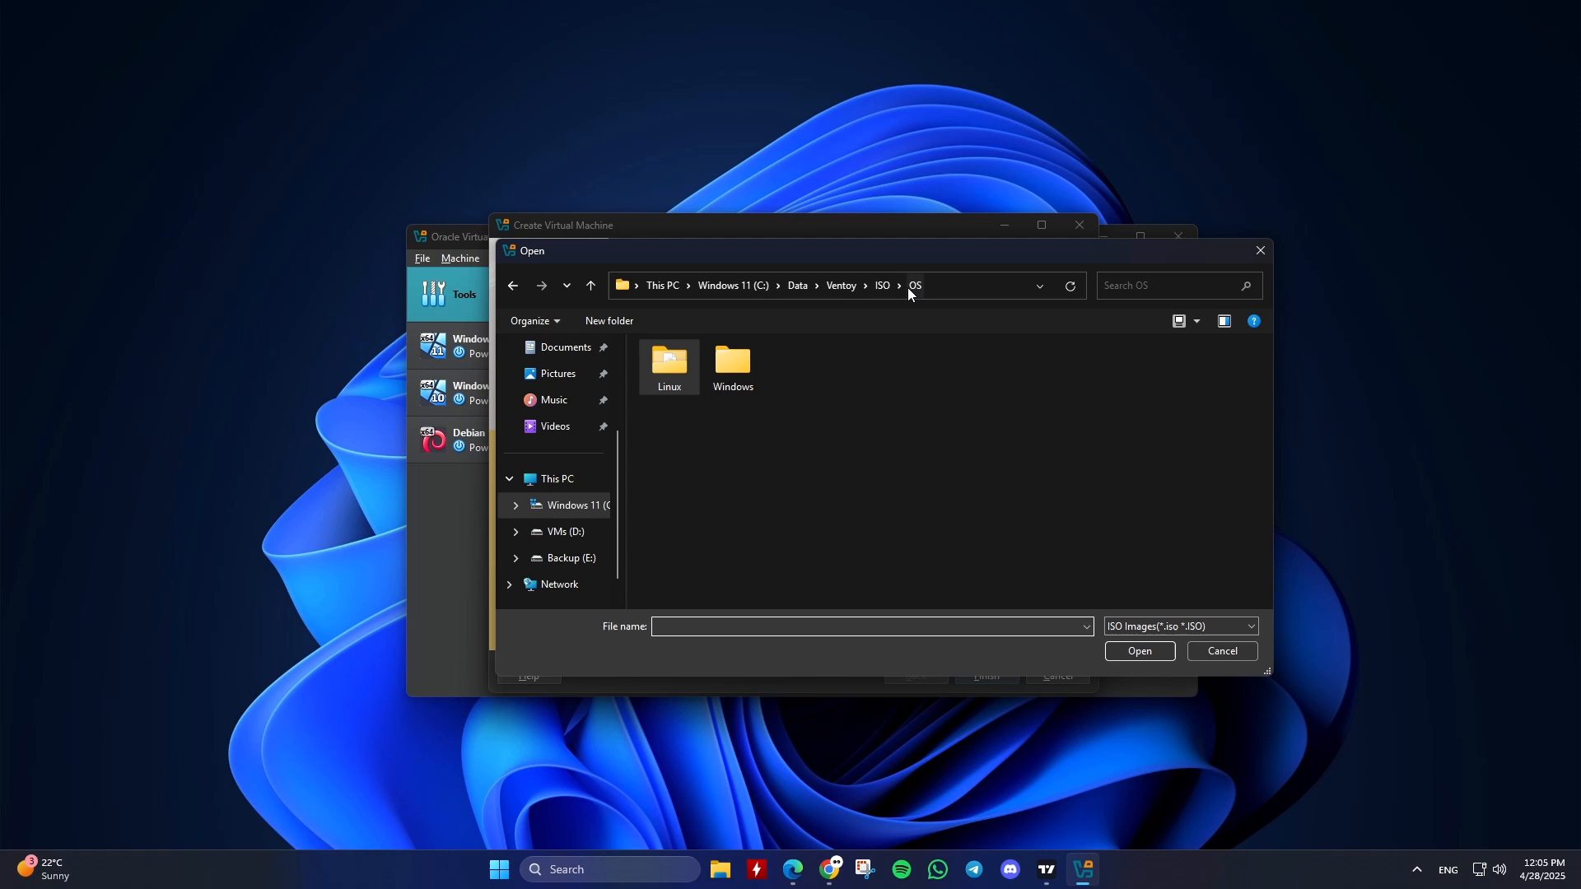
double_click(732, 367)
double_click(796, 374)
double_click(756, 395)
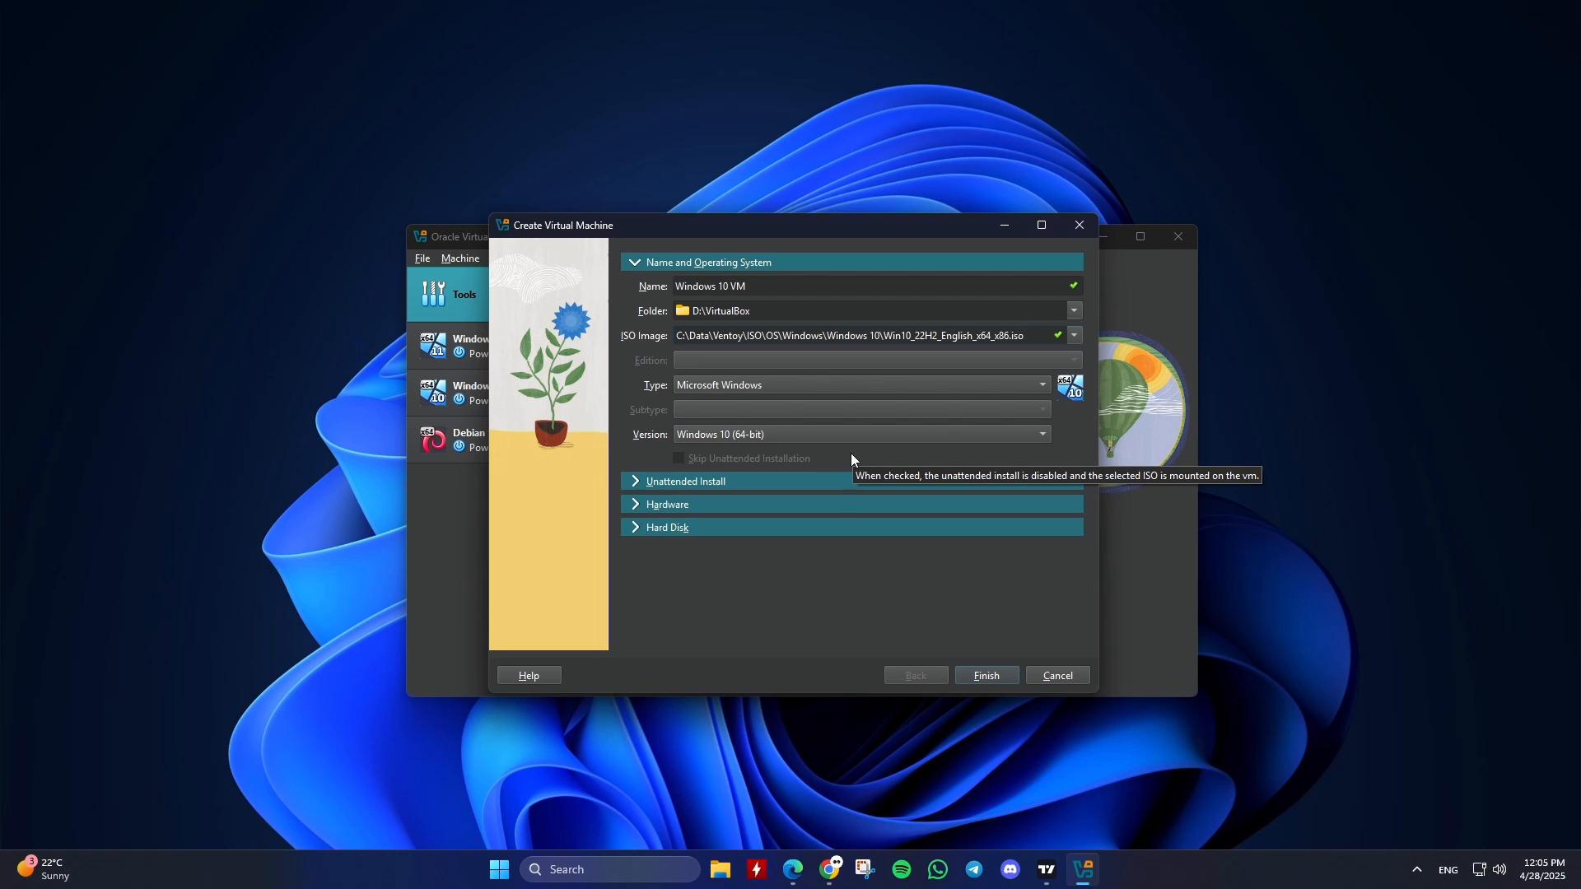
Set the virtual machine's hardware to 5000 MB of base memory and 4 processors, with EFI enabled
click(738, 484)
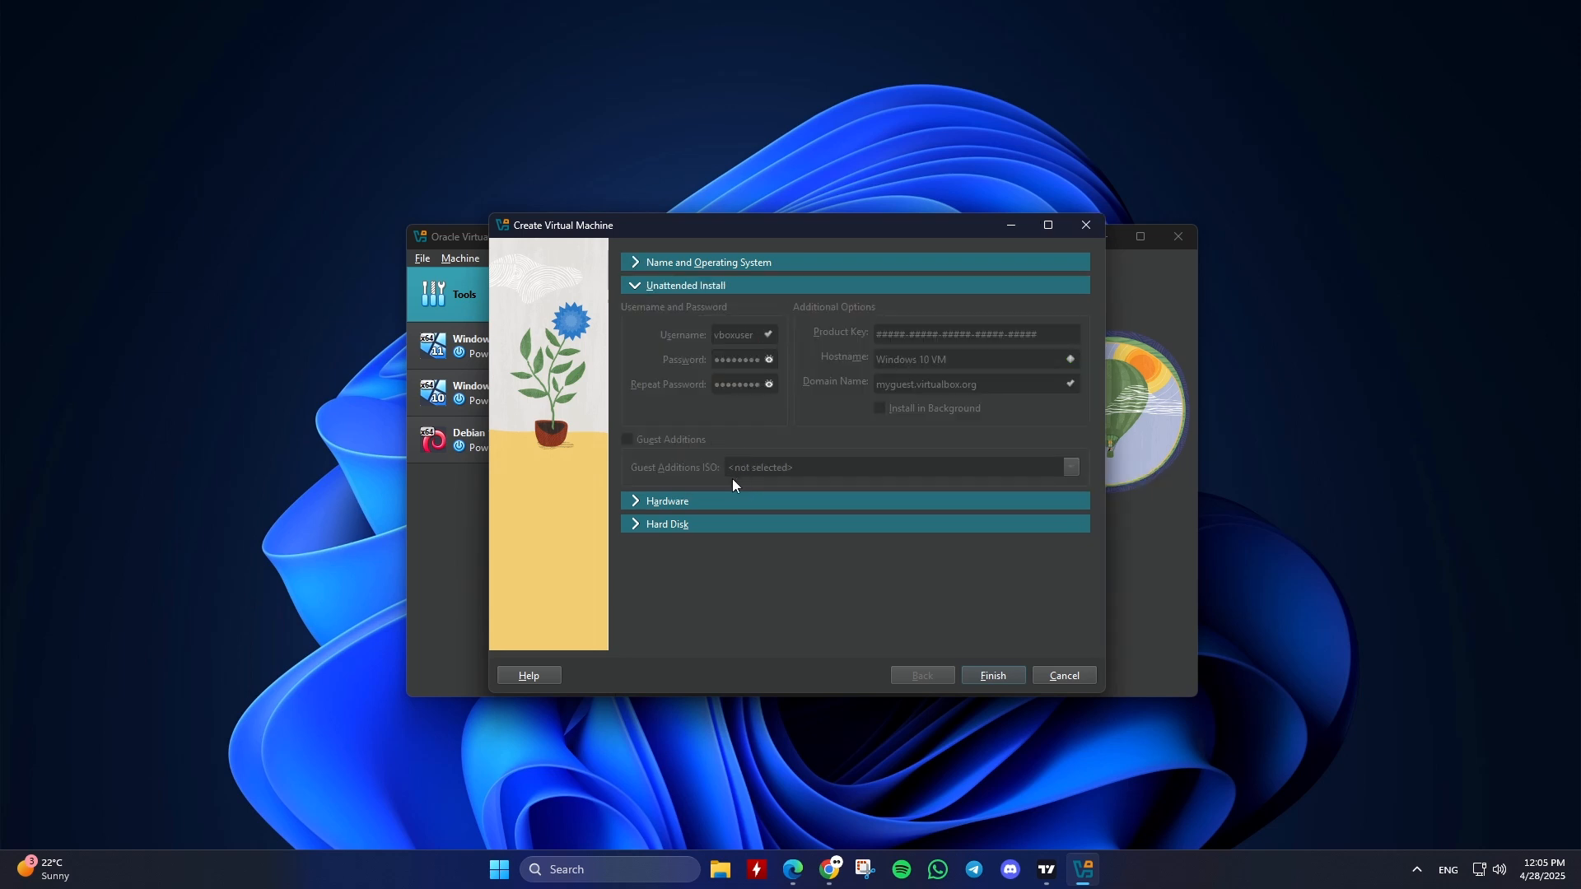
click(726, 502)
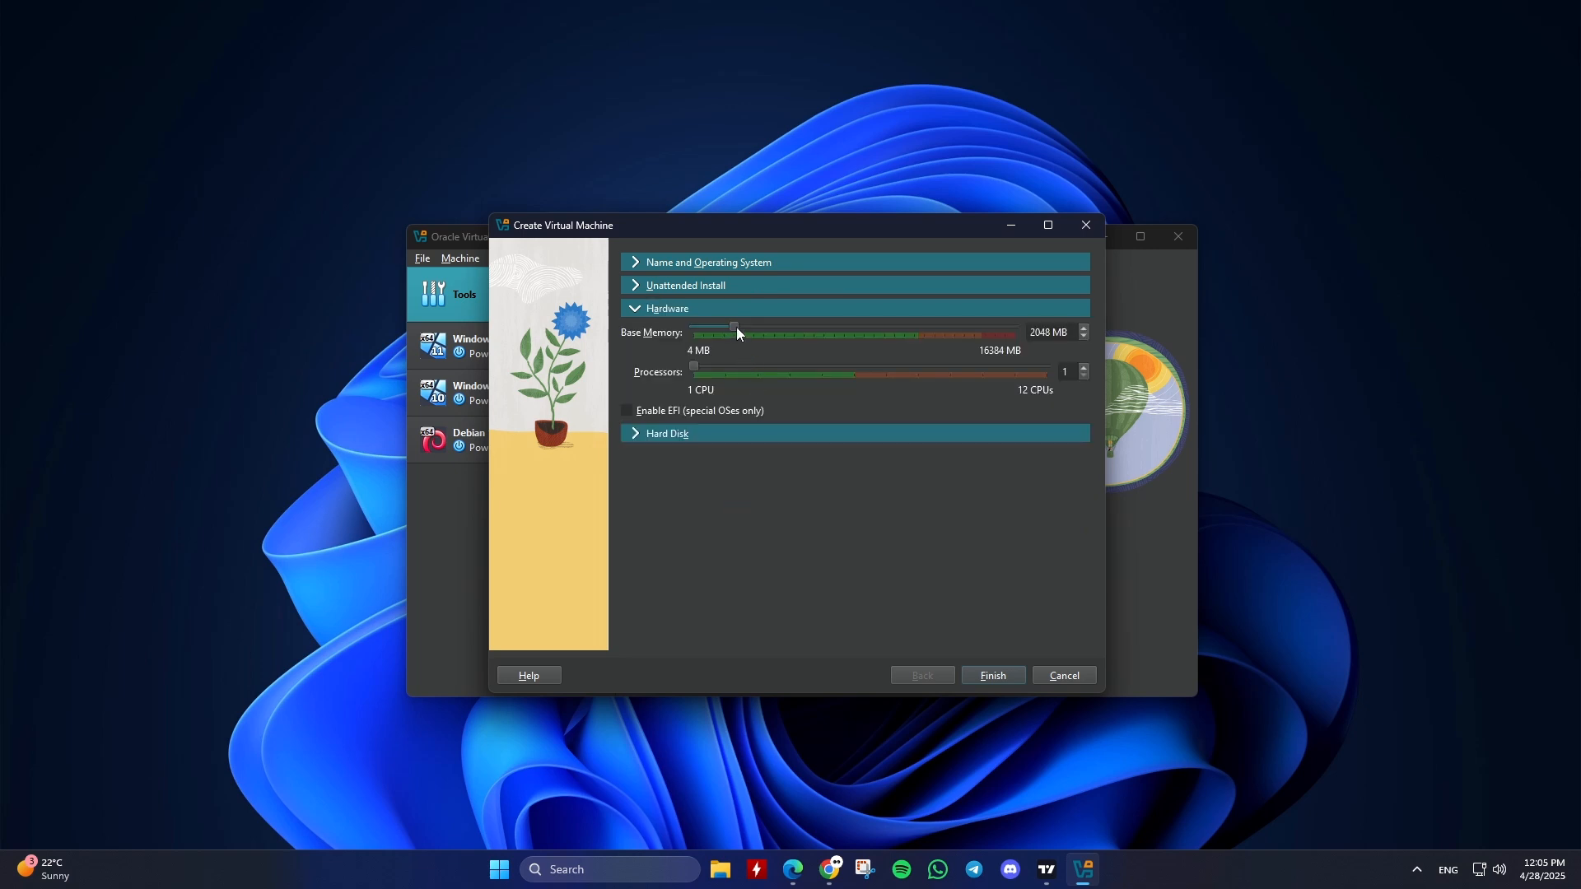
drag(736, 328, 794, 329)
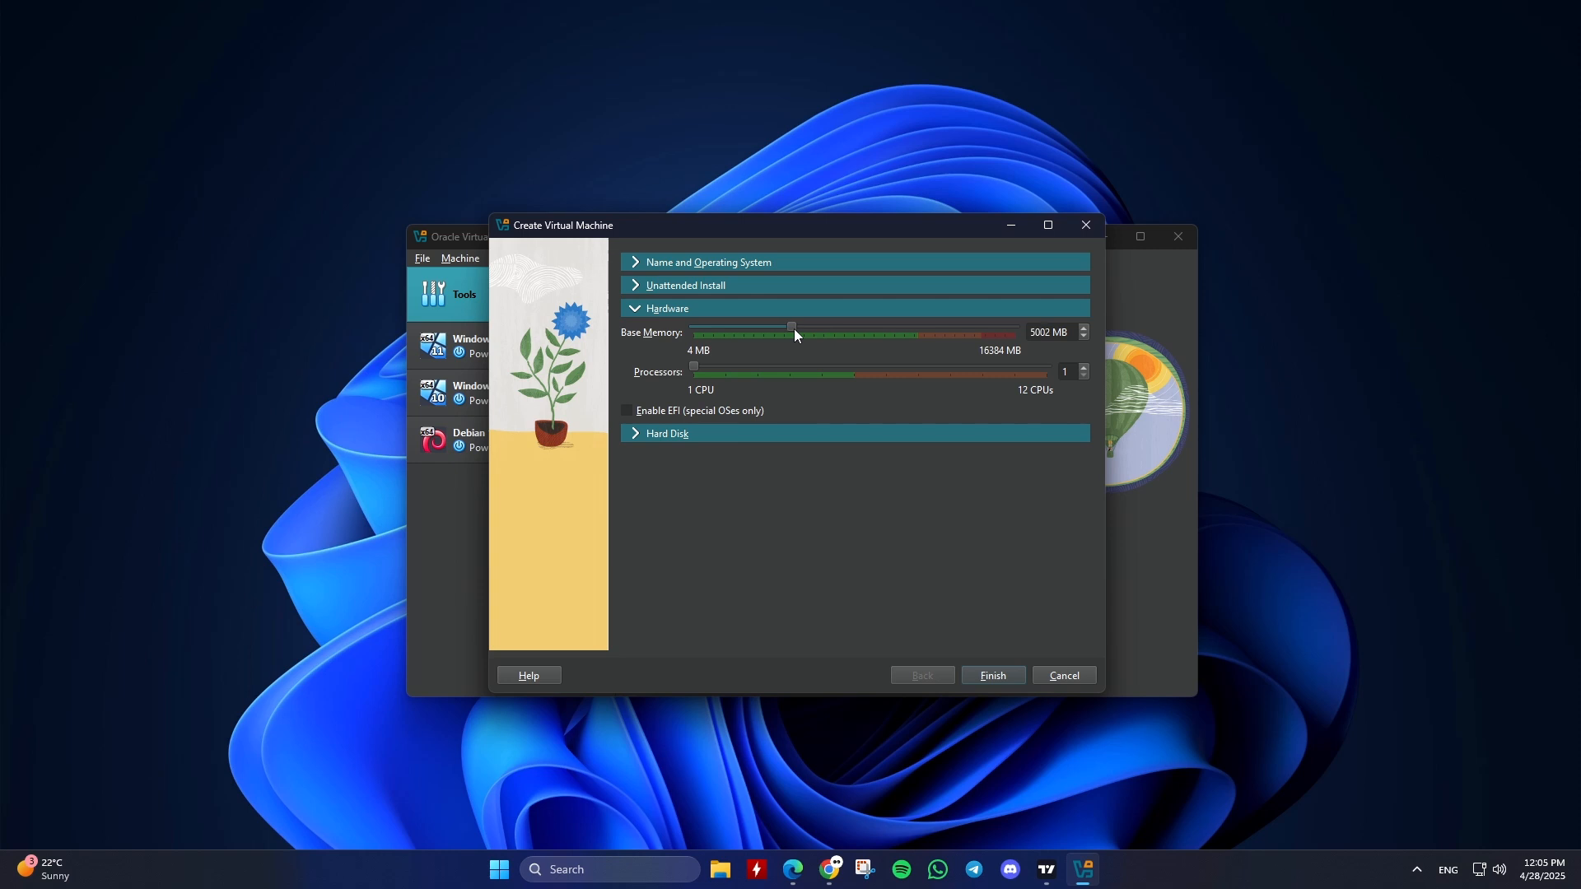
double_click(1035, 334)
text(5000)
Set the size of the new virtual hard disk to 100 GB
click(693, 434)
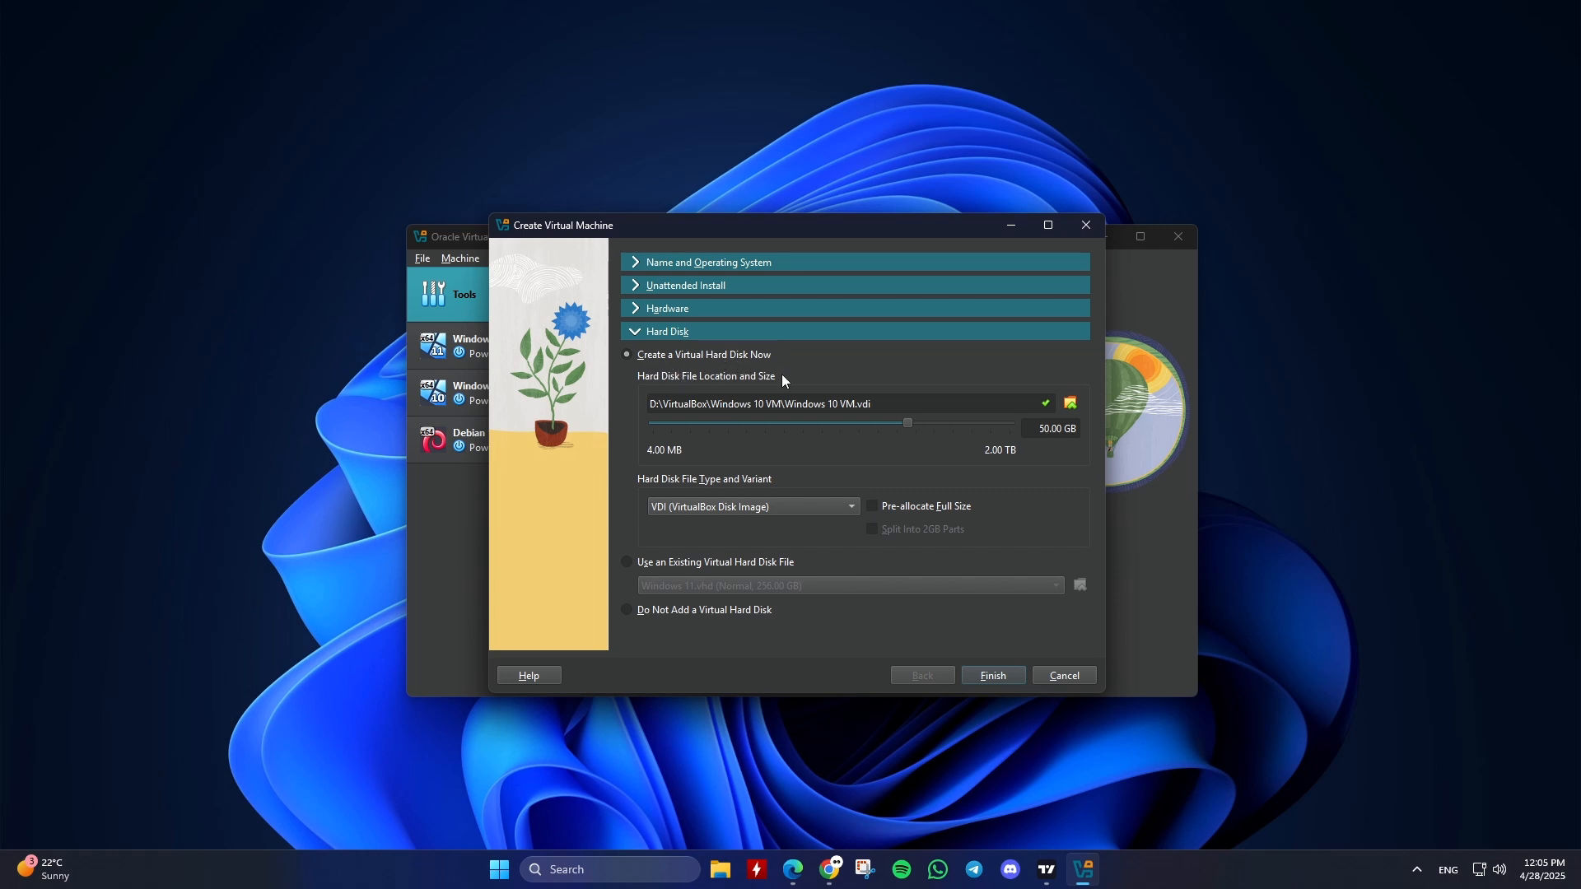
double_click(1042, 432)
text(100)
Choose VHD (Virtual Hard Disk) as the hard disk file type and finish creating the virtual machine
click(787, 511)
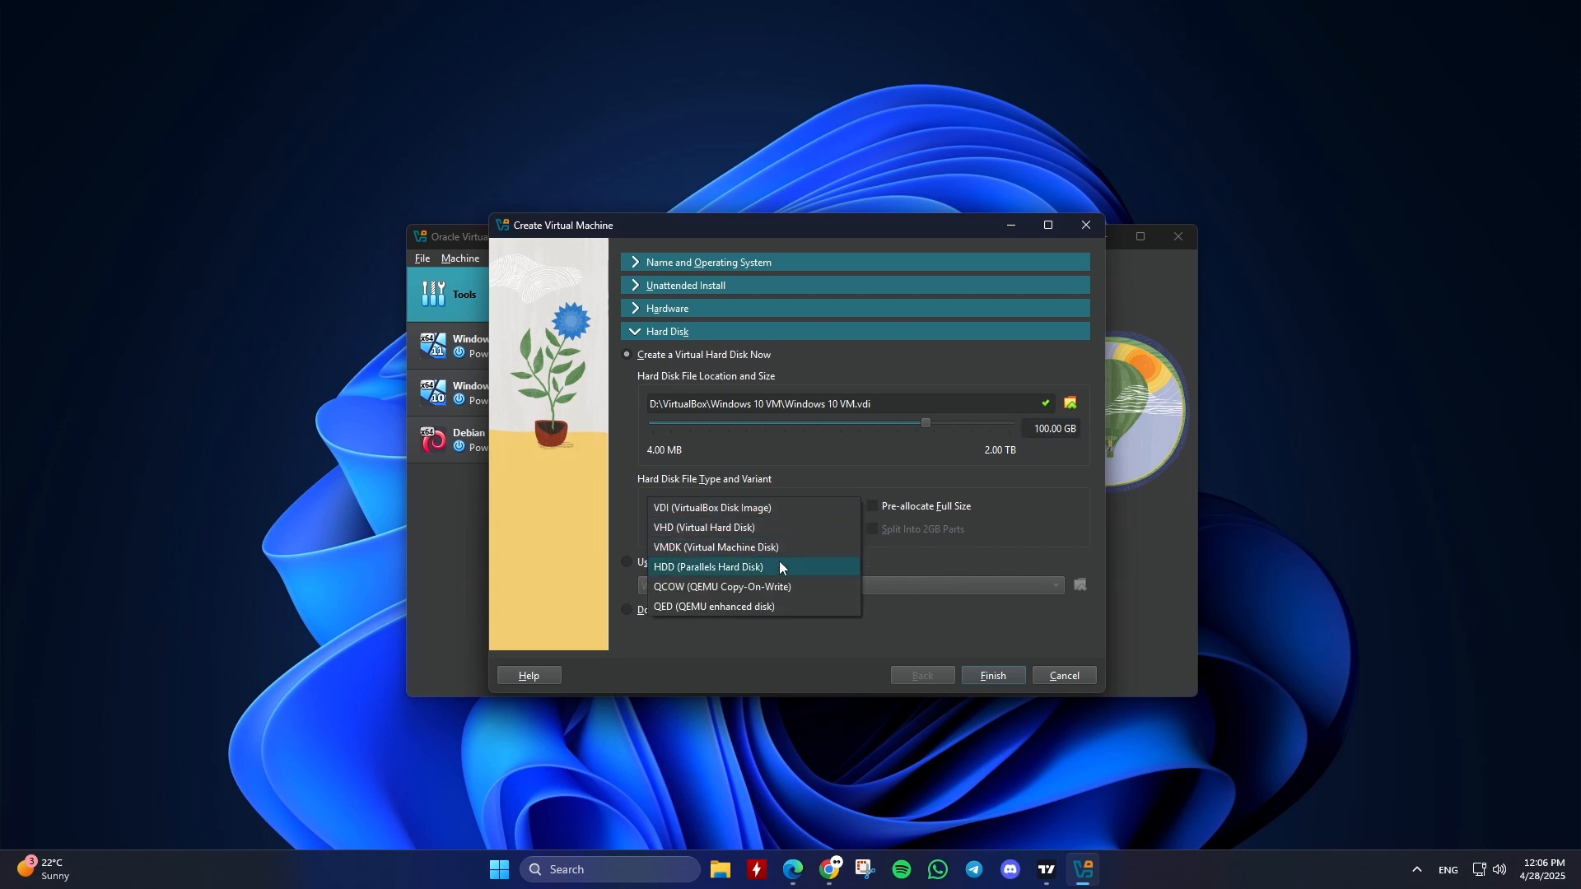
click(779, 512)
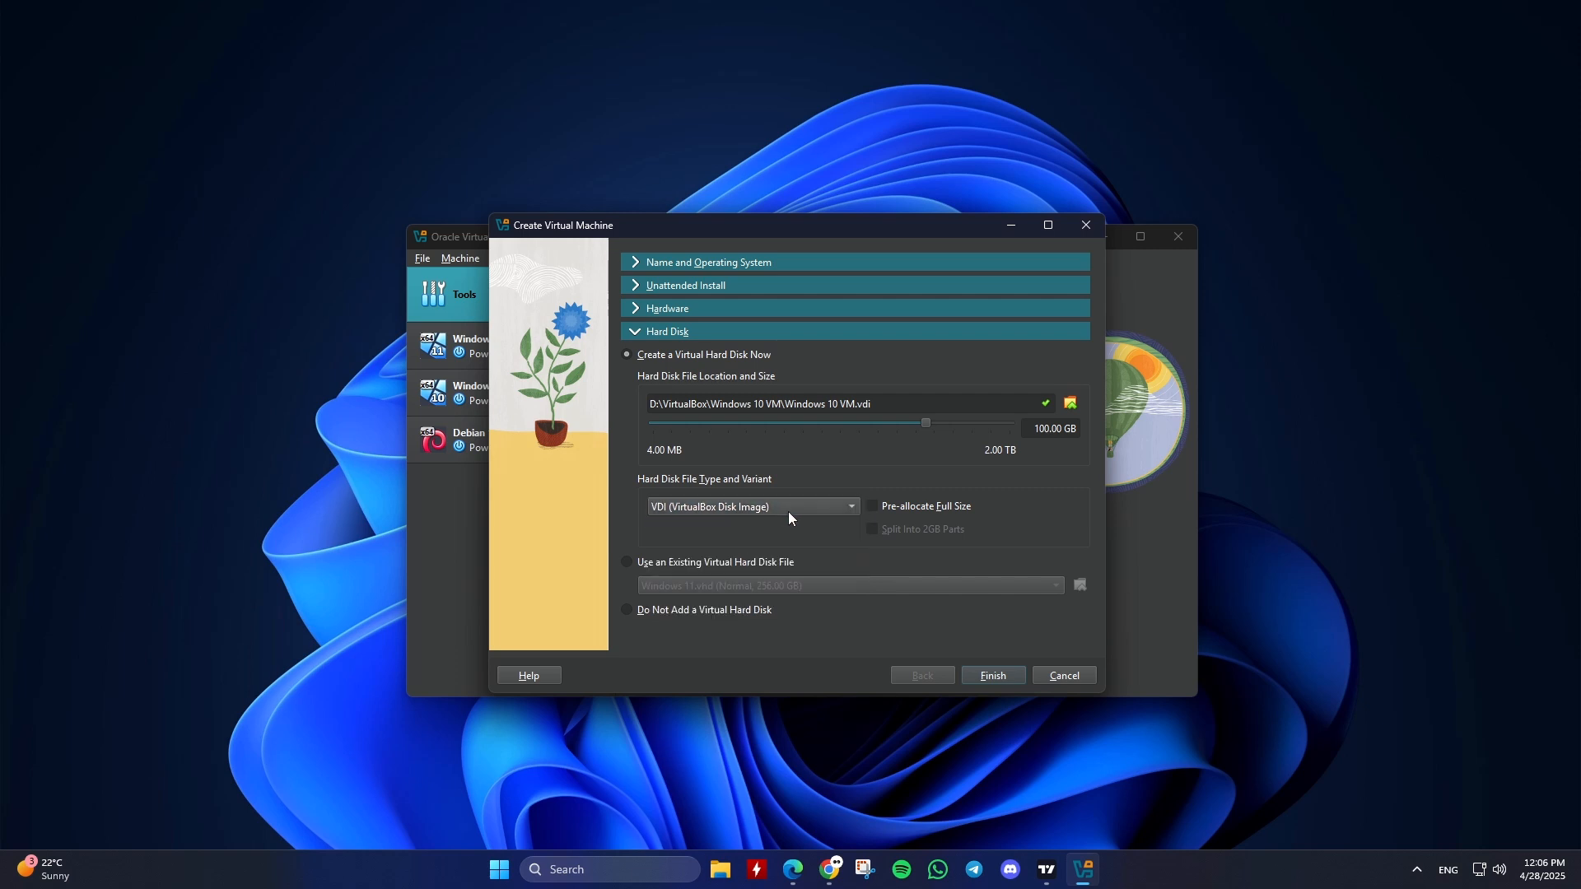
click(795, 512)
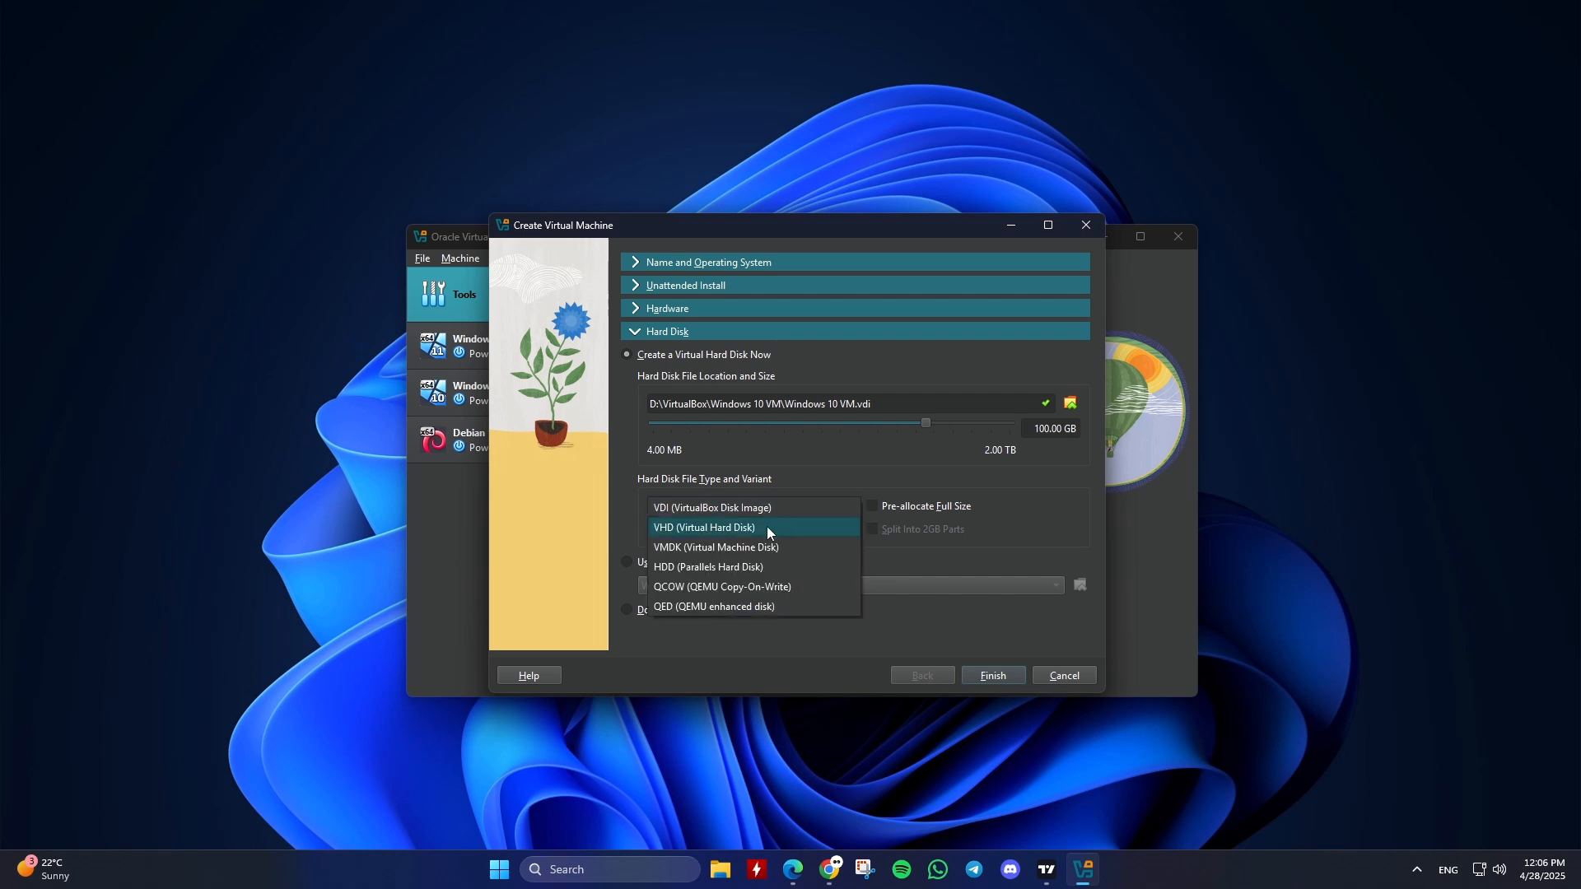
click(767, 528)
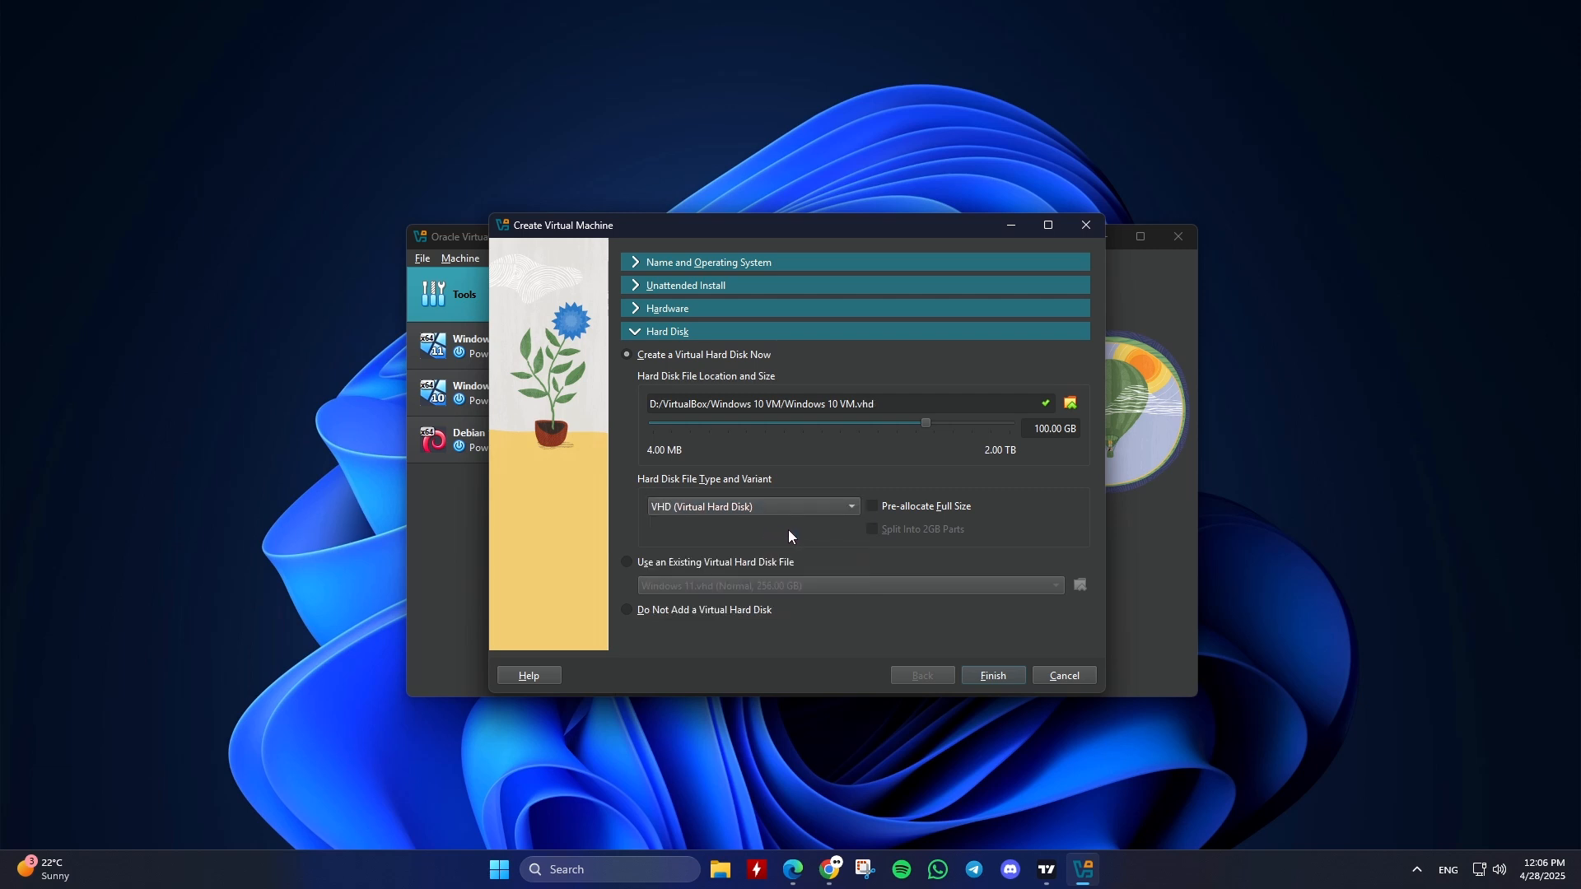
click(991, 676)
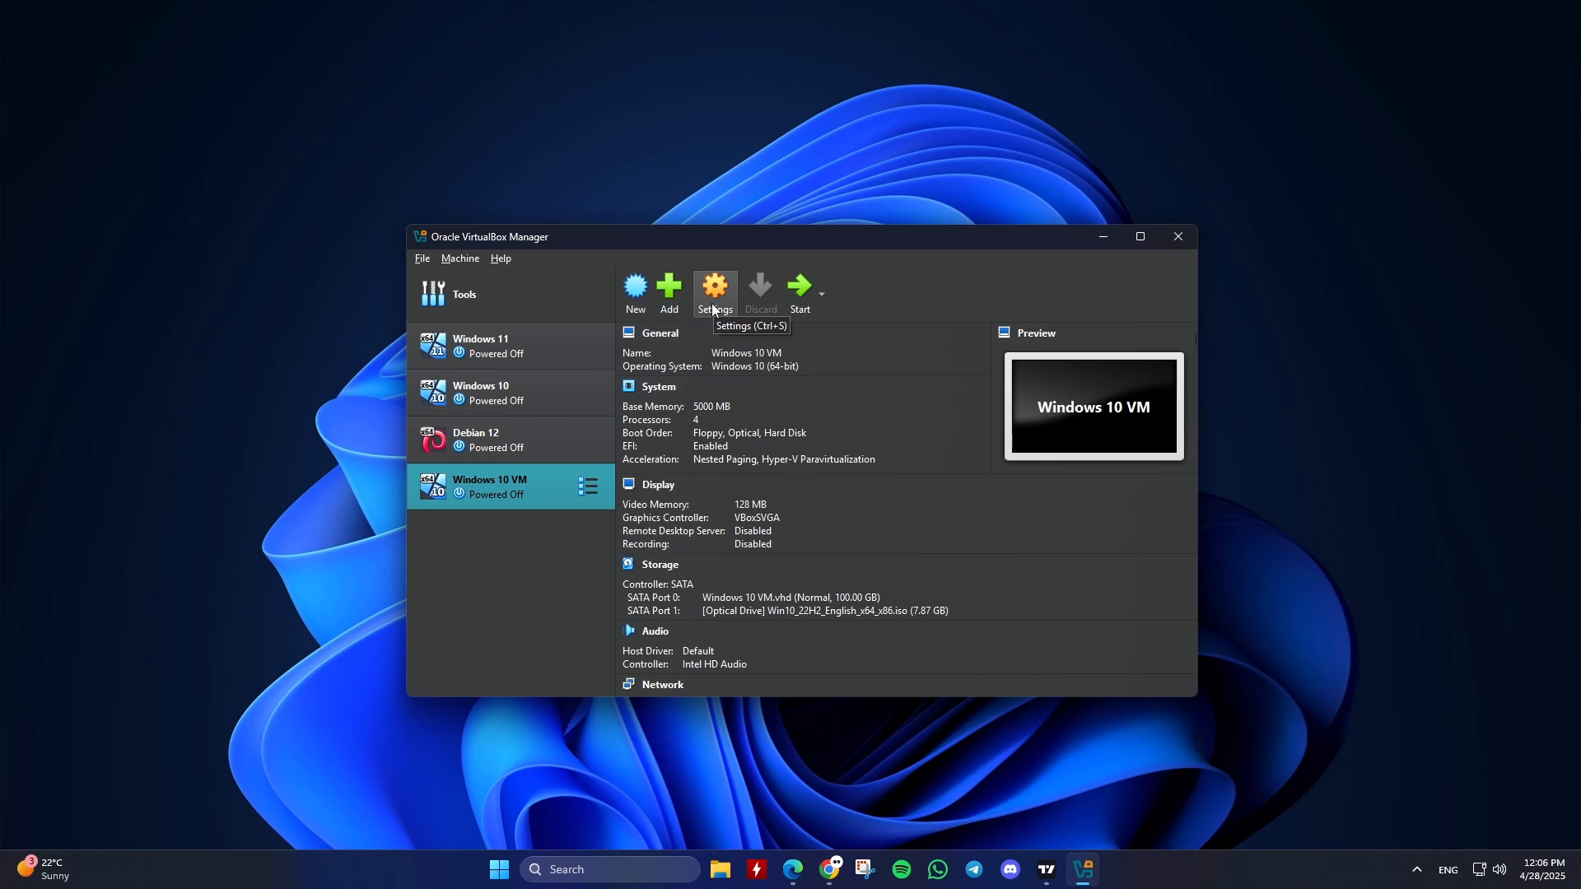
Open the settings of the Windows 10 VM machine and switch them to Expert mode
right_click(547, 486)
click(595, 496)
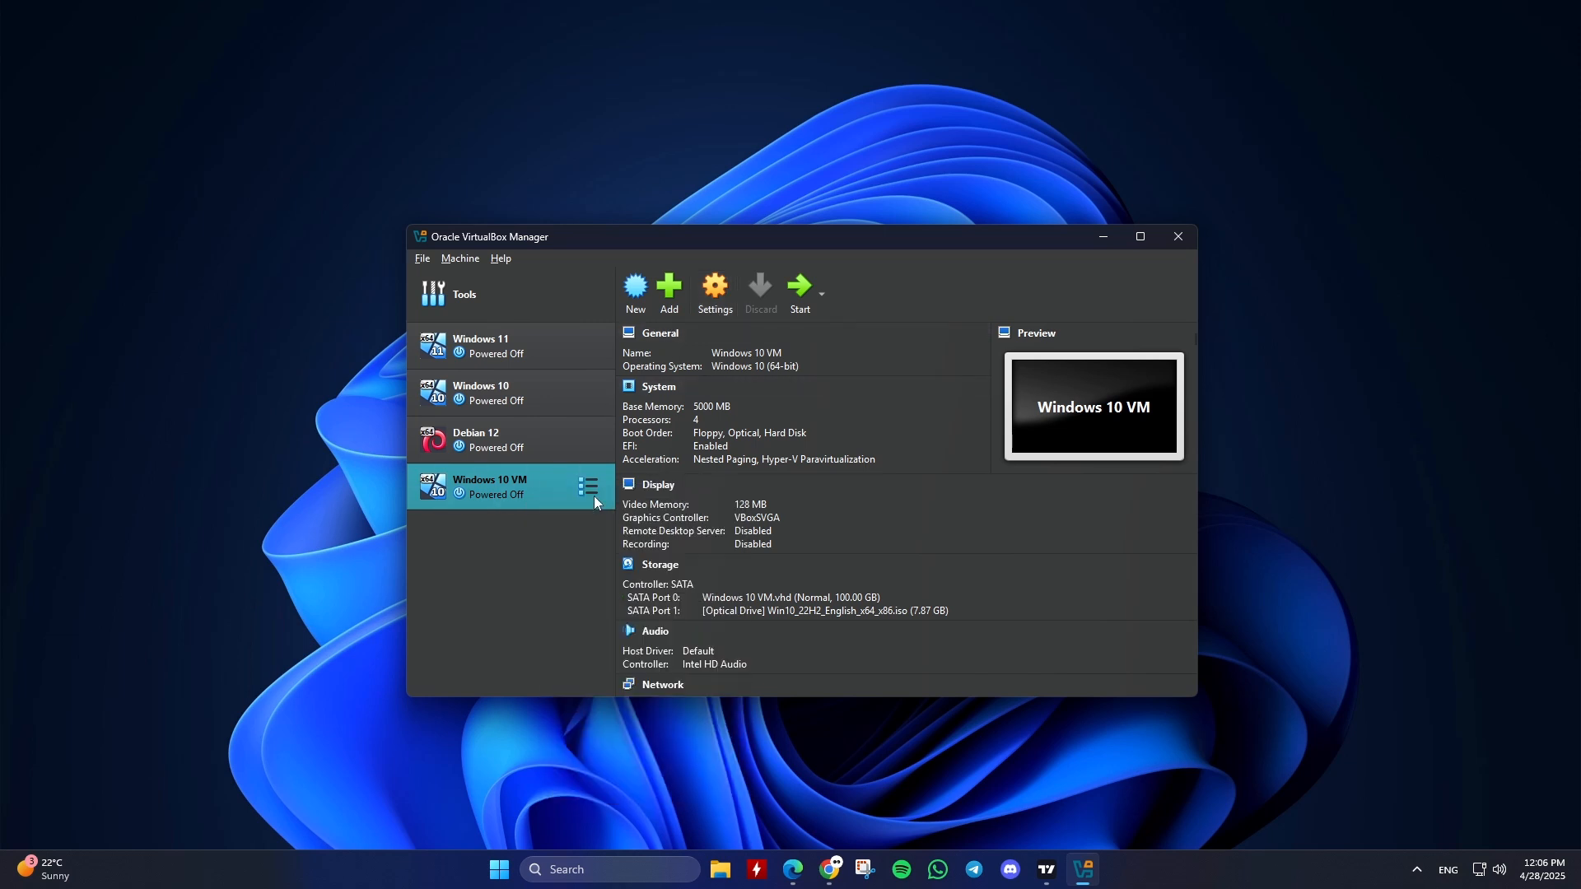
click(519, 320)
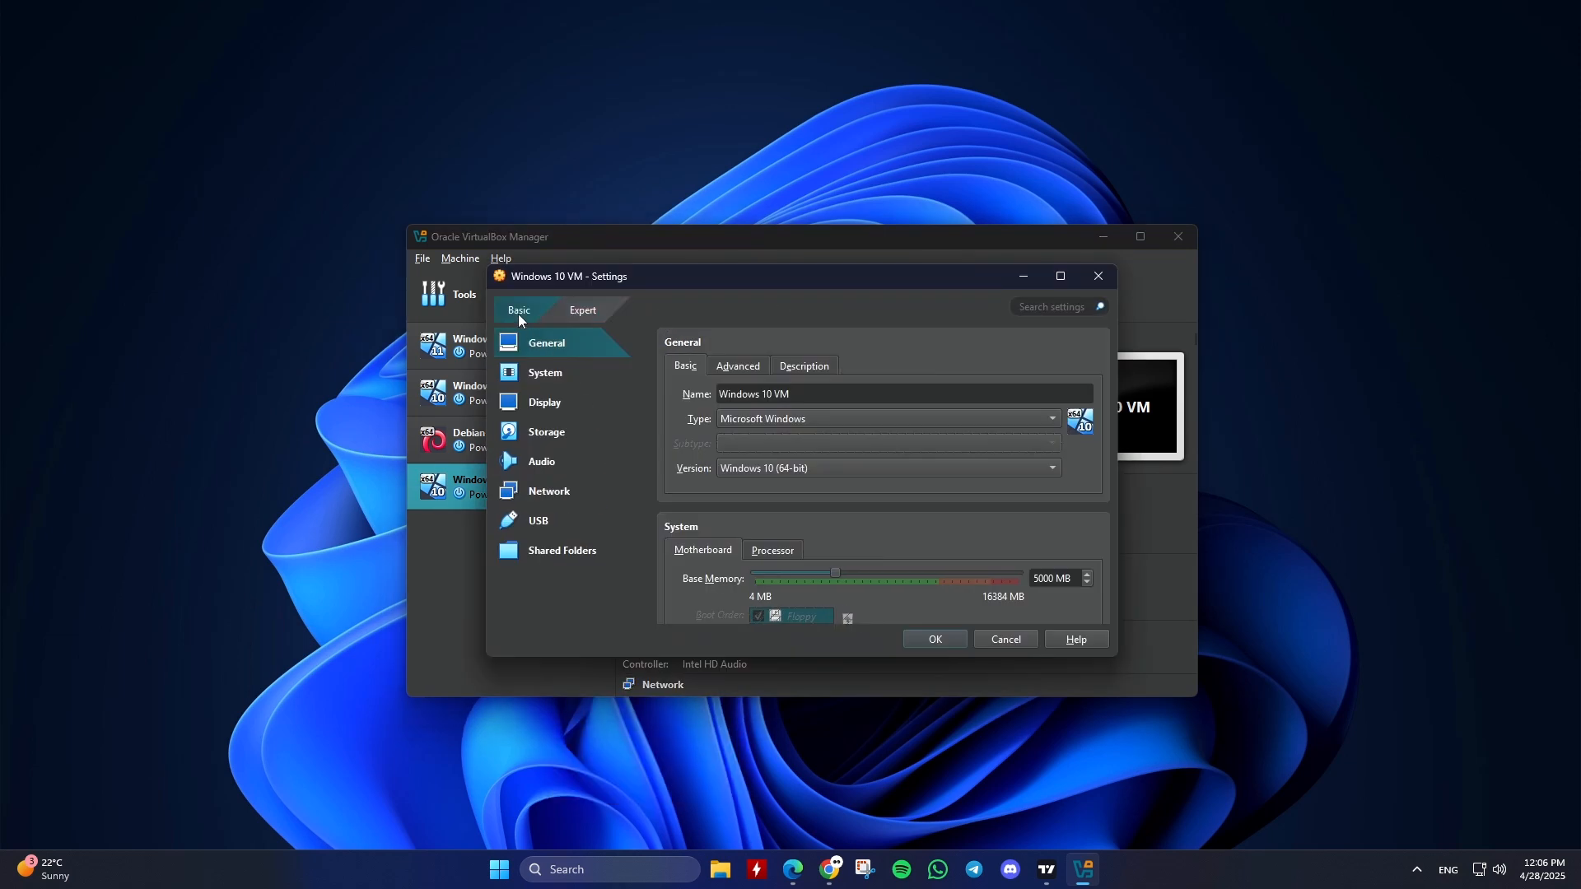
click(583, 320)
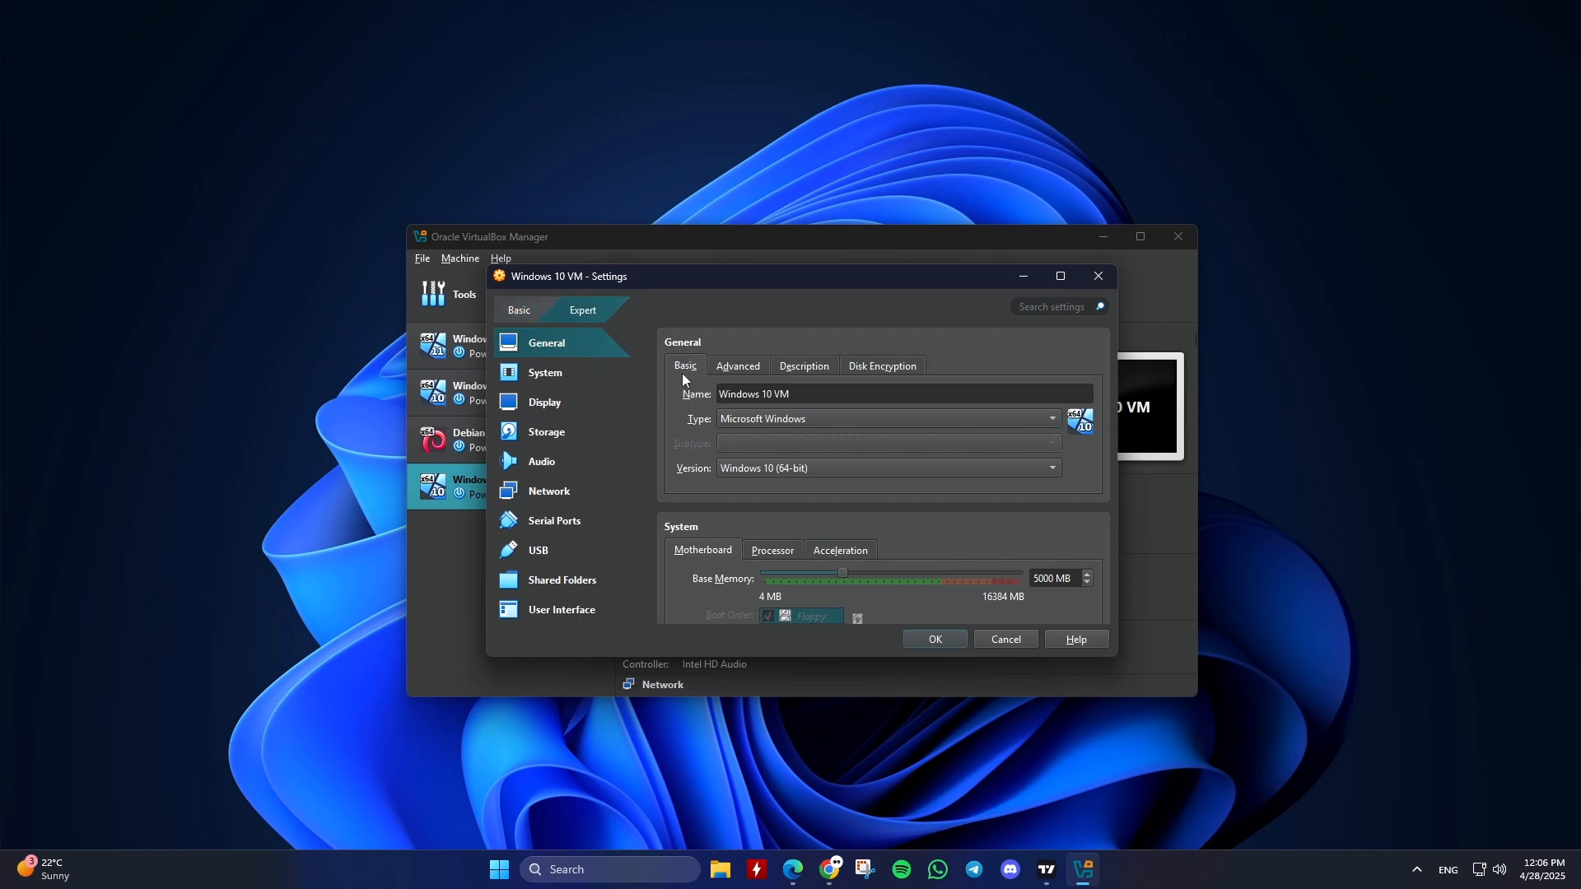
Set Shared Clipboard and Drag'n'Drop to Bidirectional in the advanced general settings, and look at the Disk Encryption options
click(743, 371)
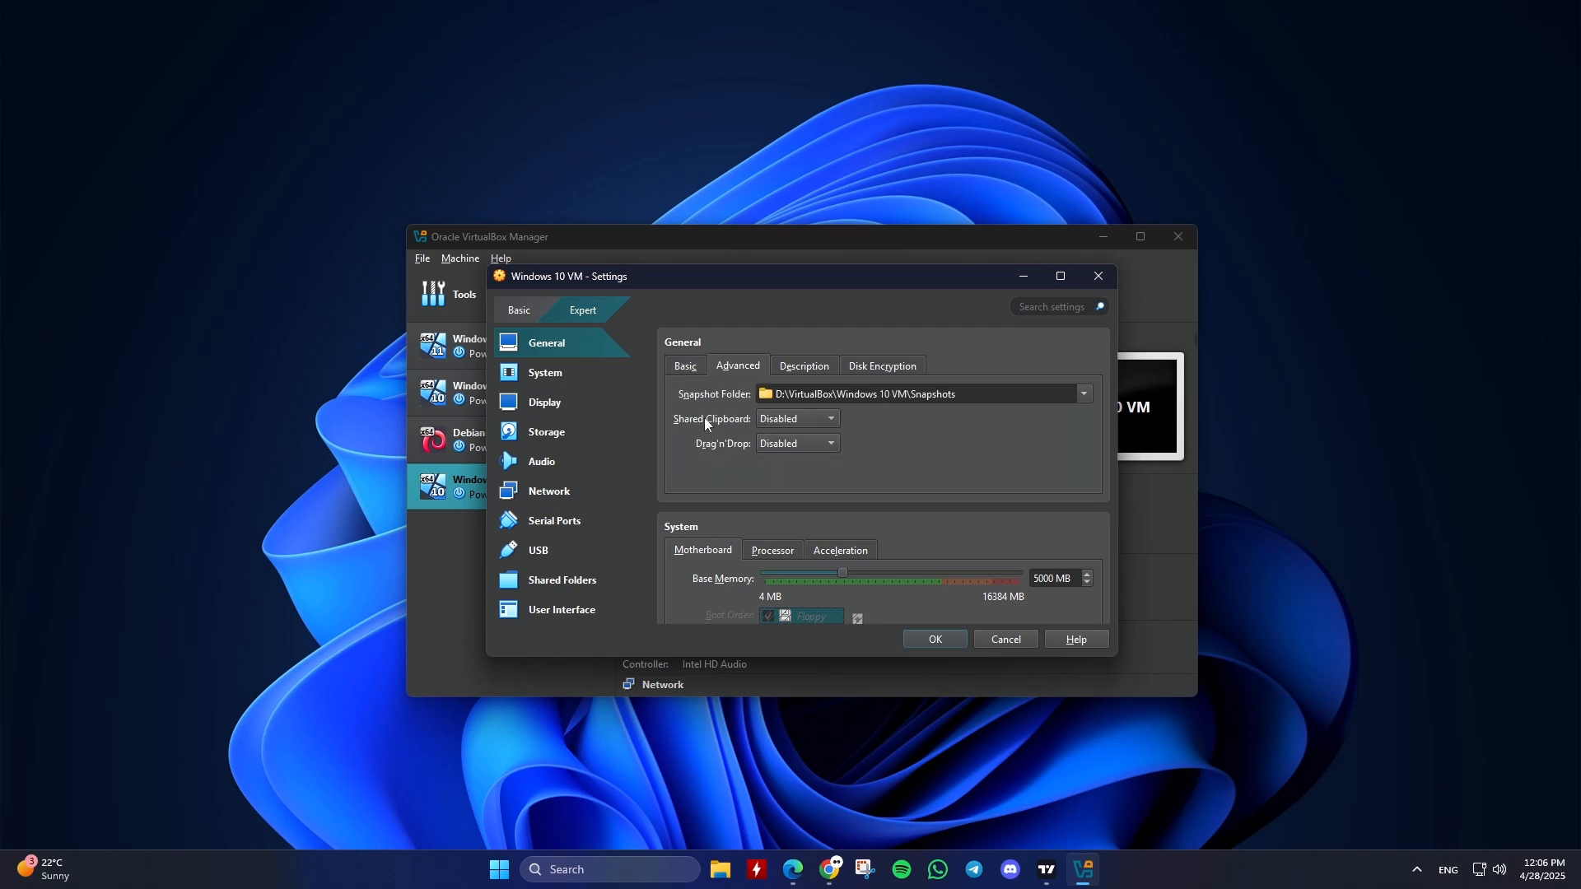
click(796, 421)
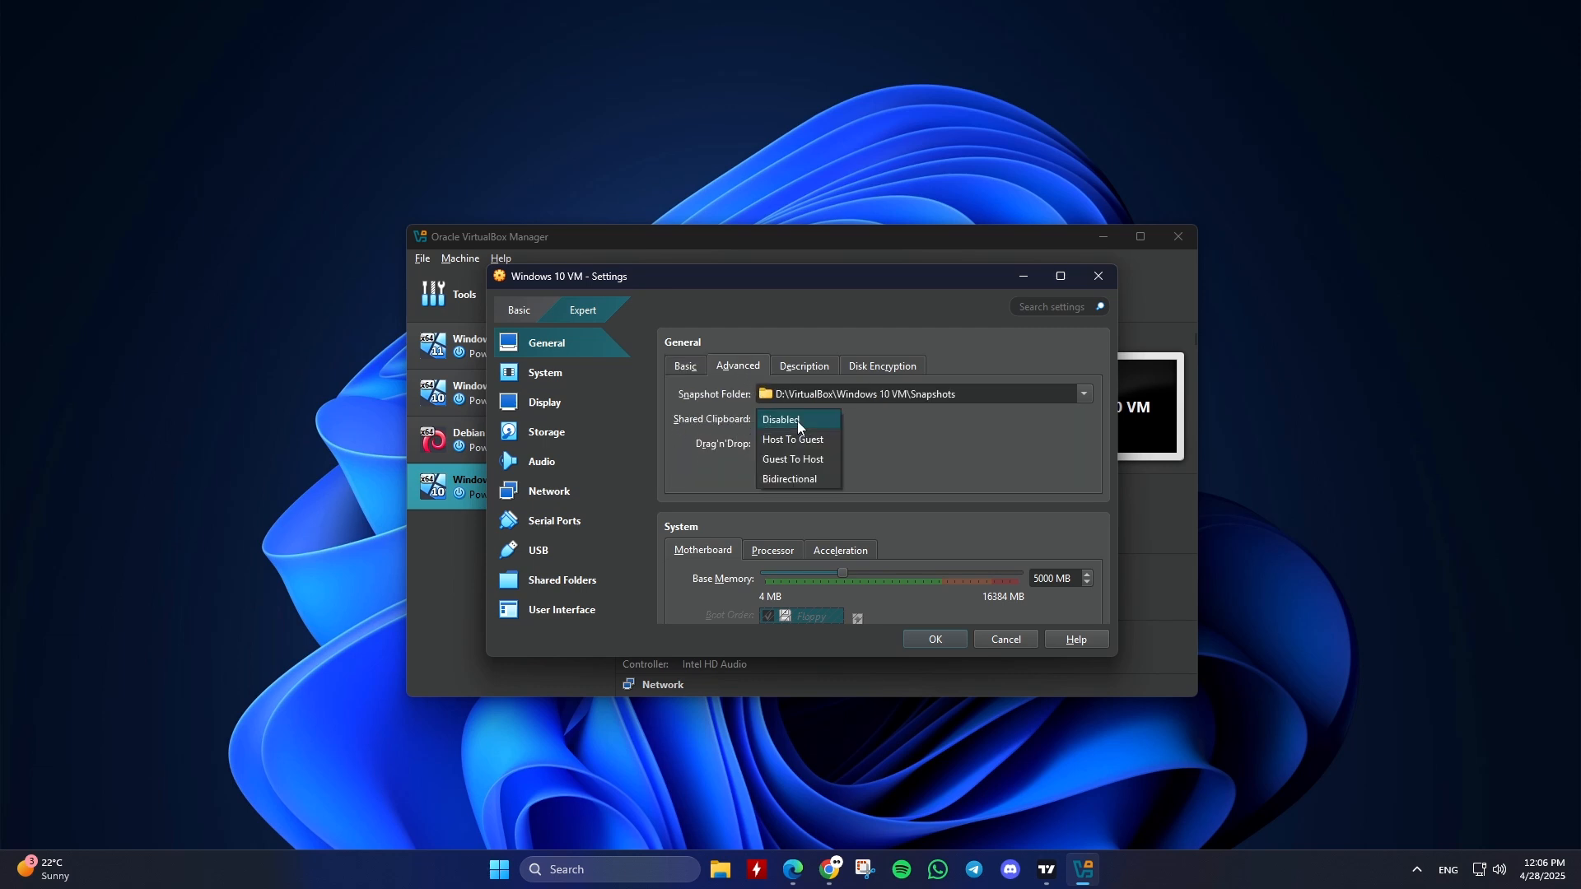
click(809, 480)
click(799, 444)
click(803, 502)
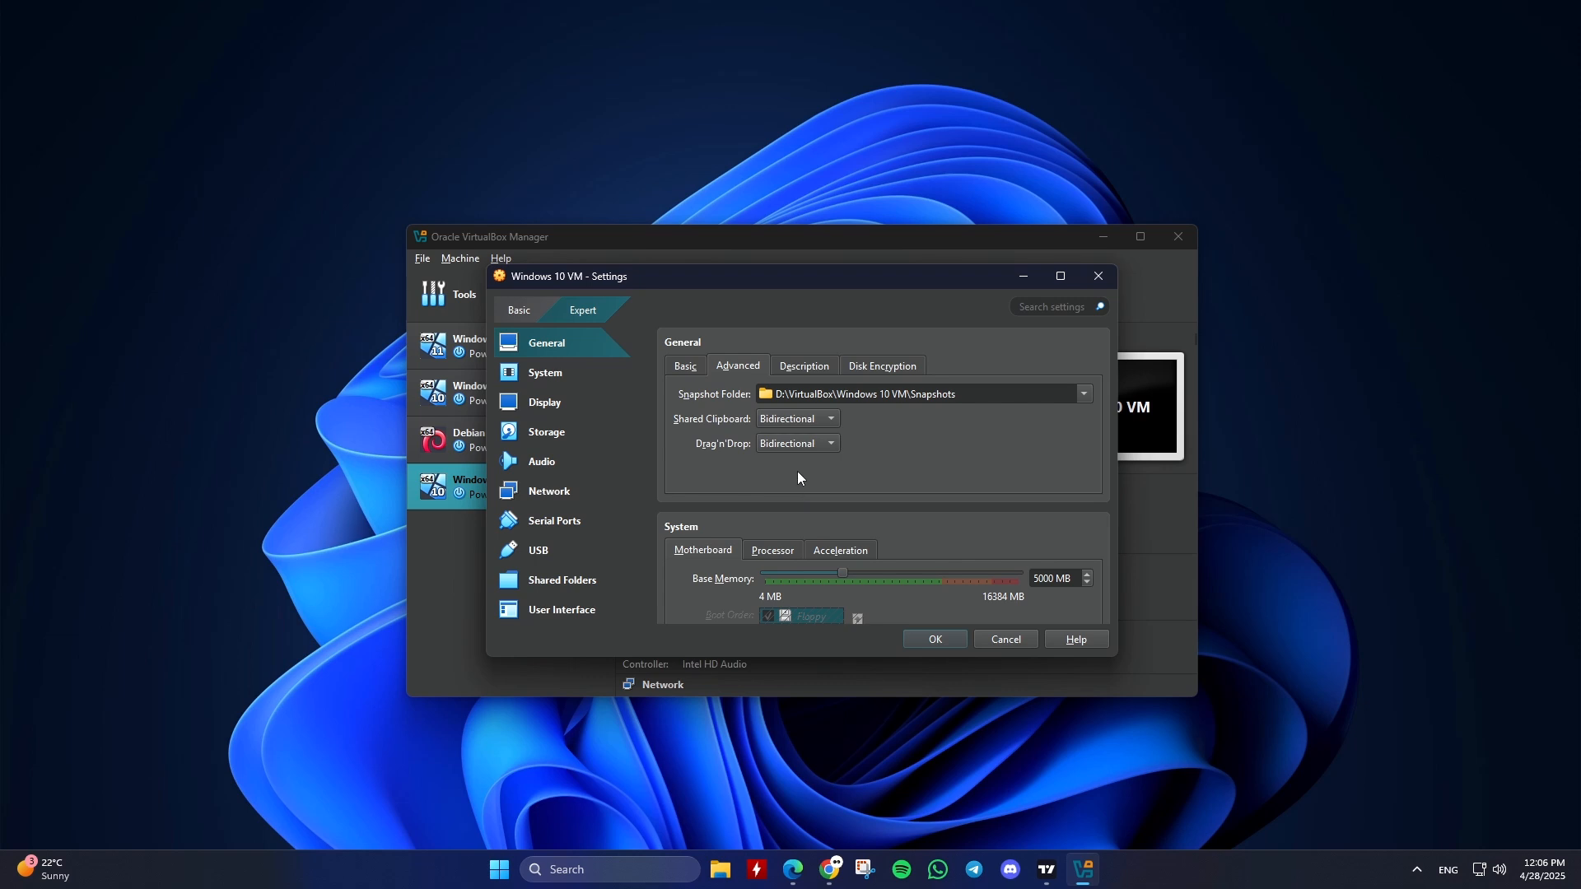
click(805, 368)
click(870, 371)
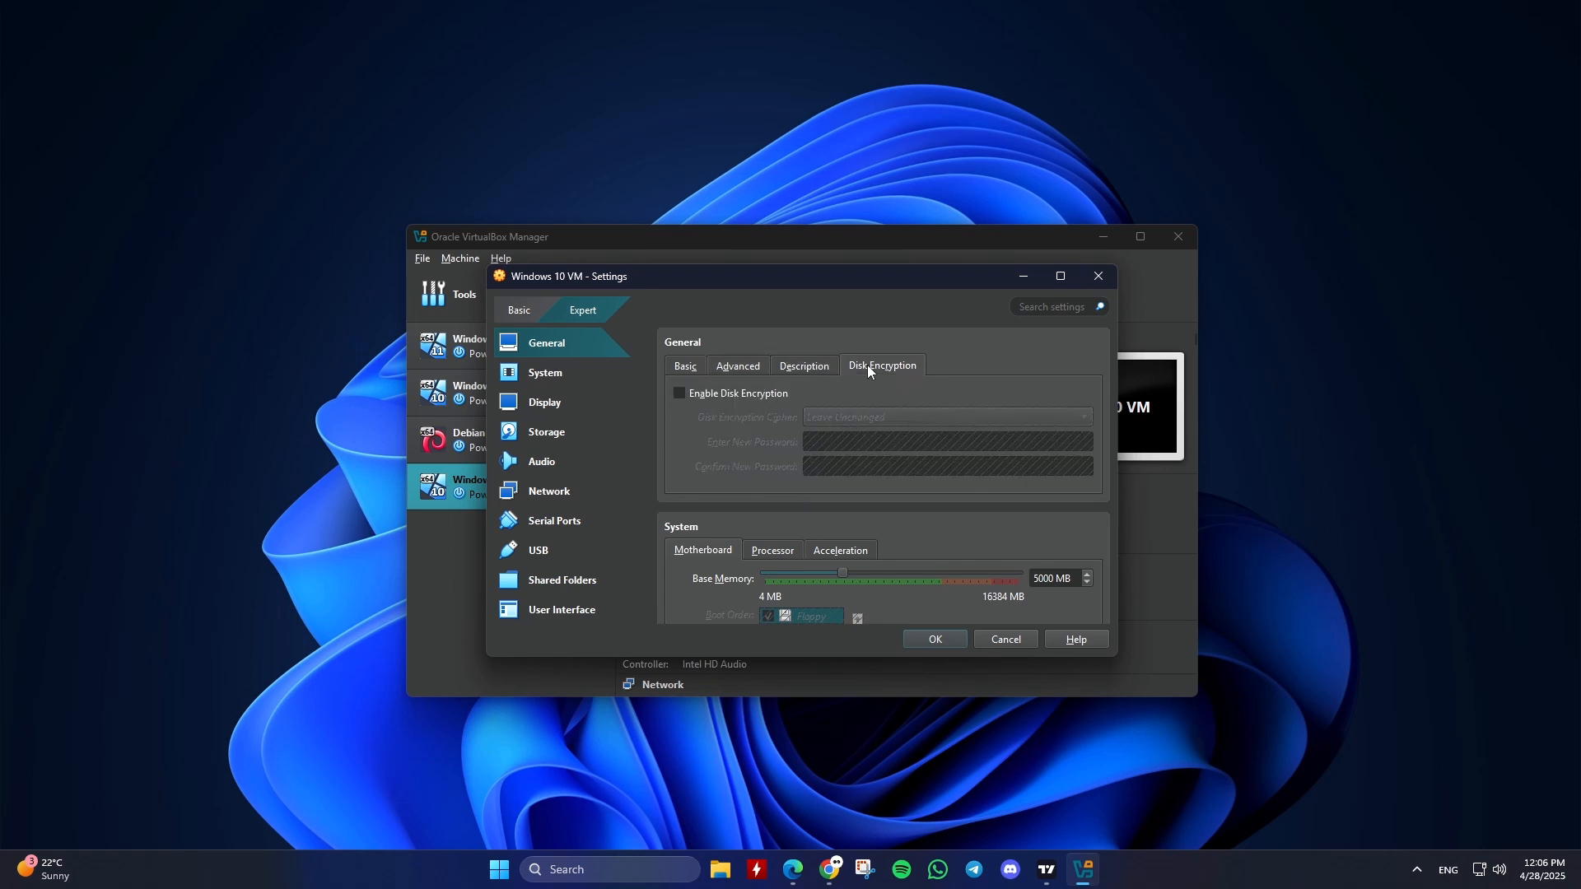
Temporarily disable EFI to exclude Floppy from booting and order the devices Optical, Hard Disk, Floppy, and re-enable EFI
click(554, 383)
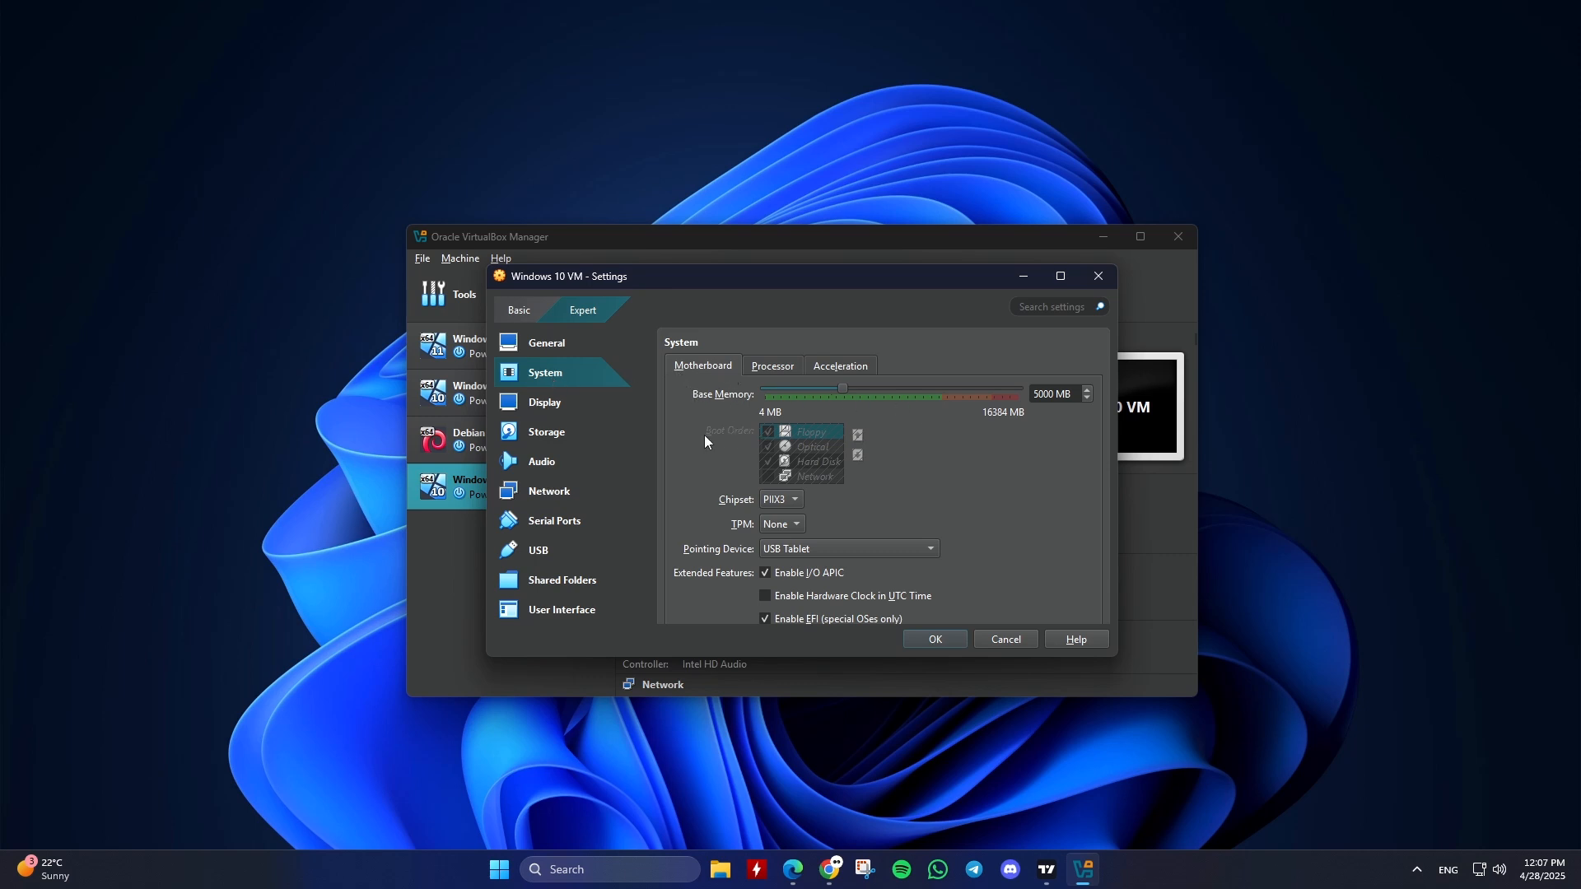
scroll(748, 442, down, 1)
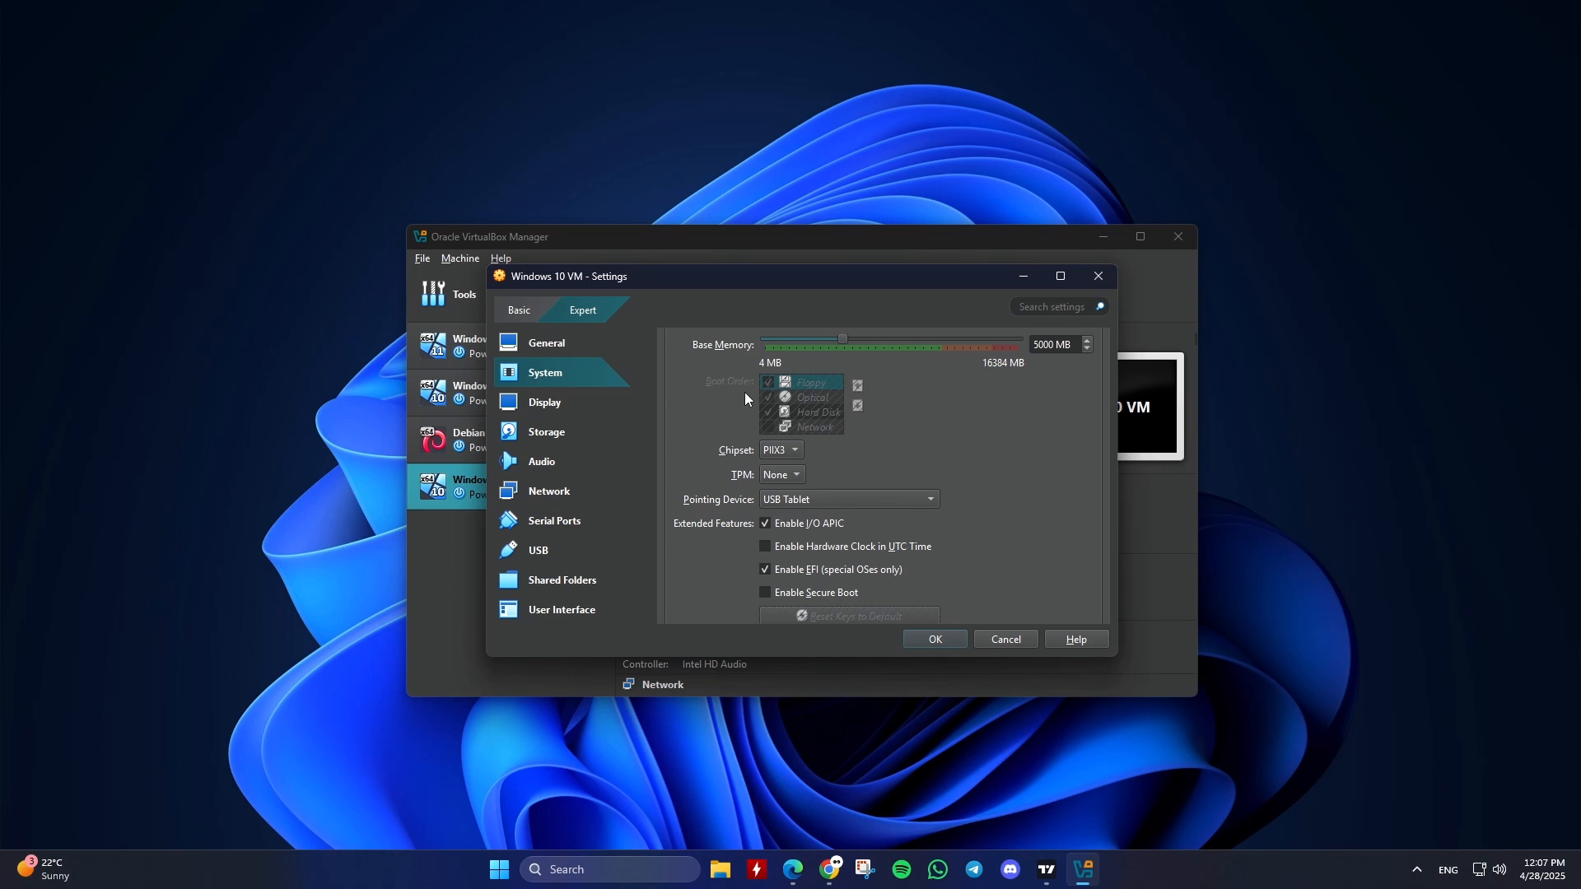
click(765, 571)
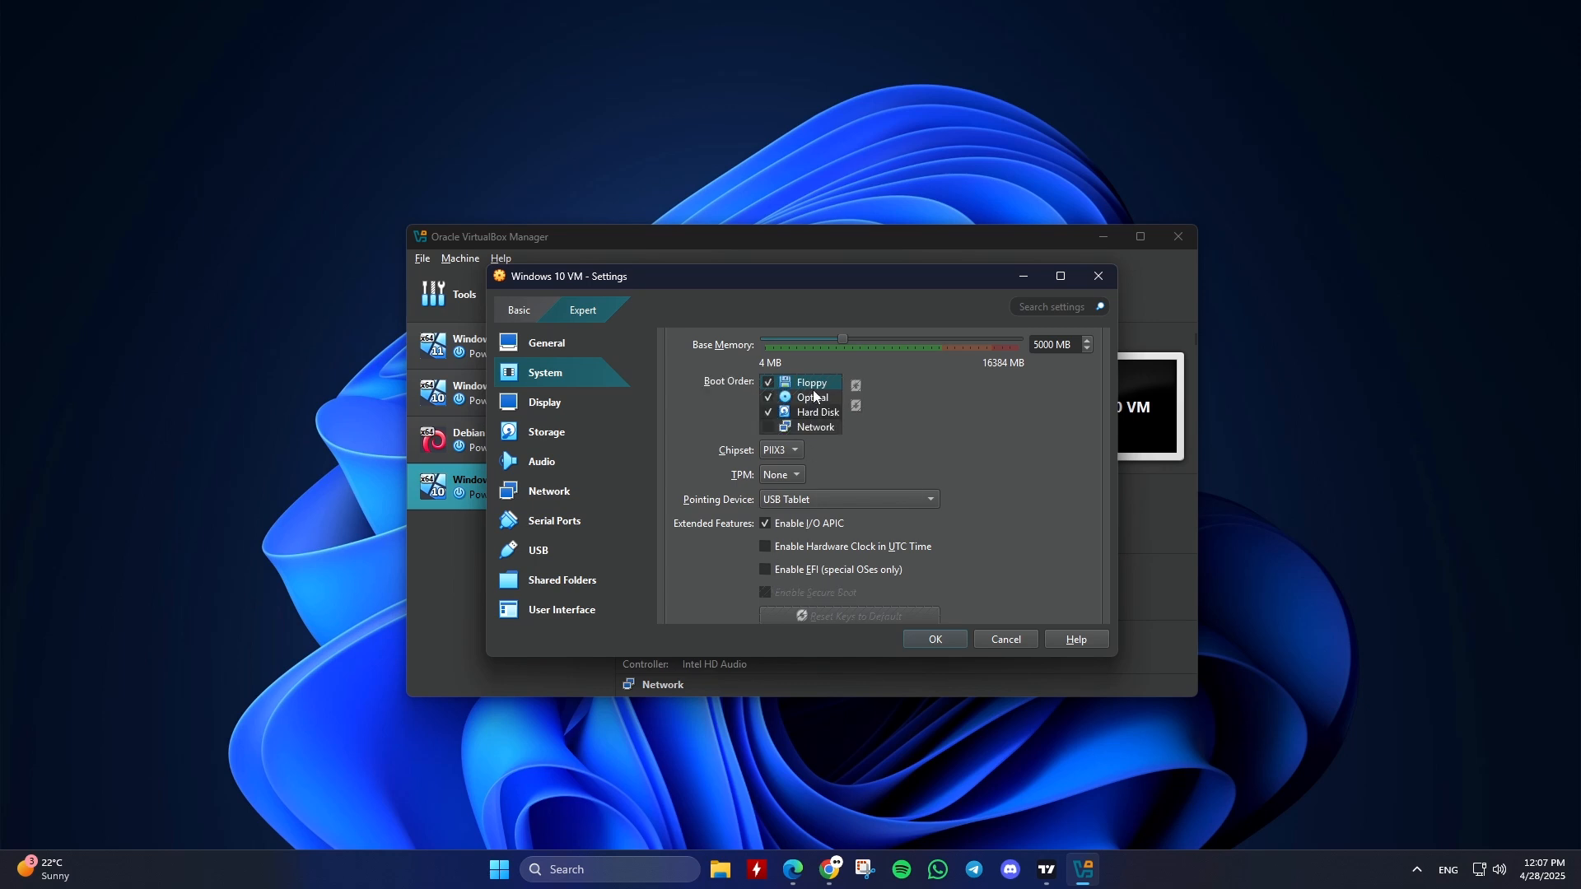
click(768, 383)
click(815, 397)
click(856, 385)
click(817, 412)
click(856, 385)
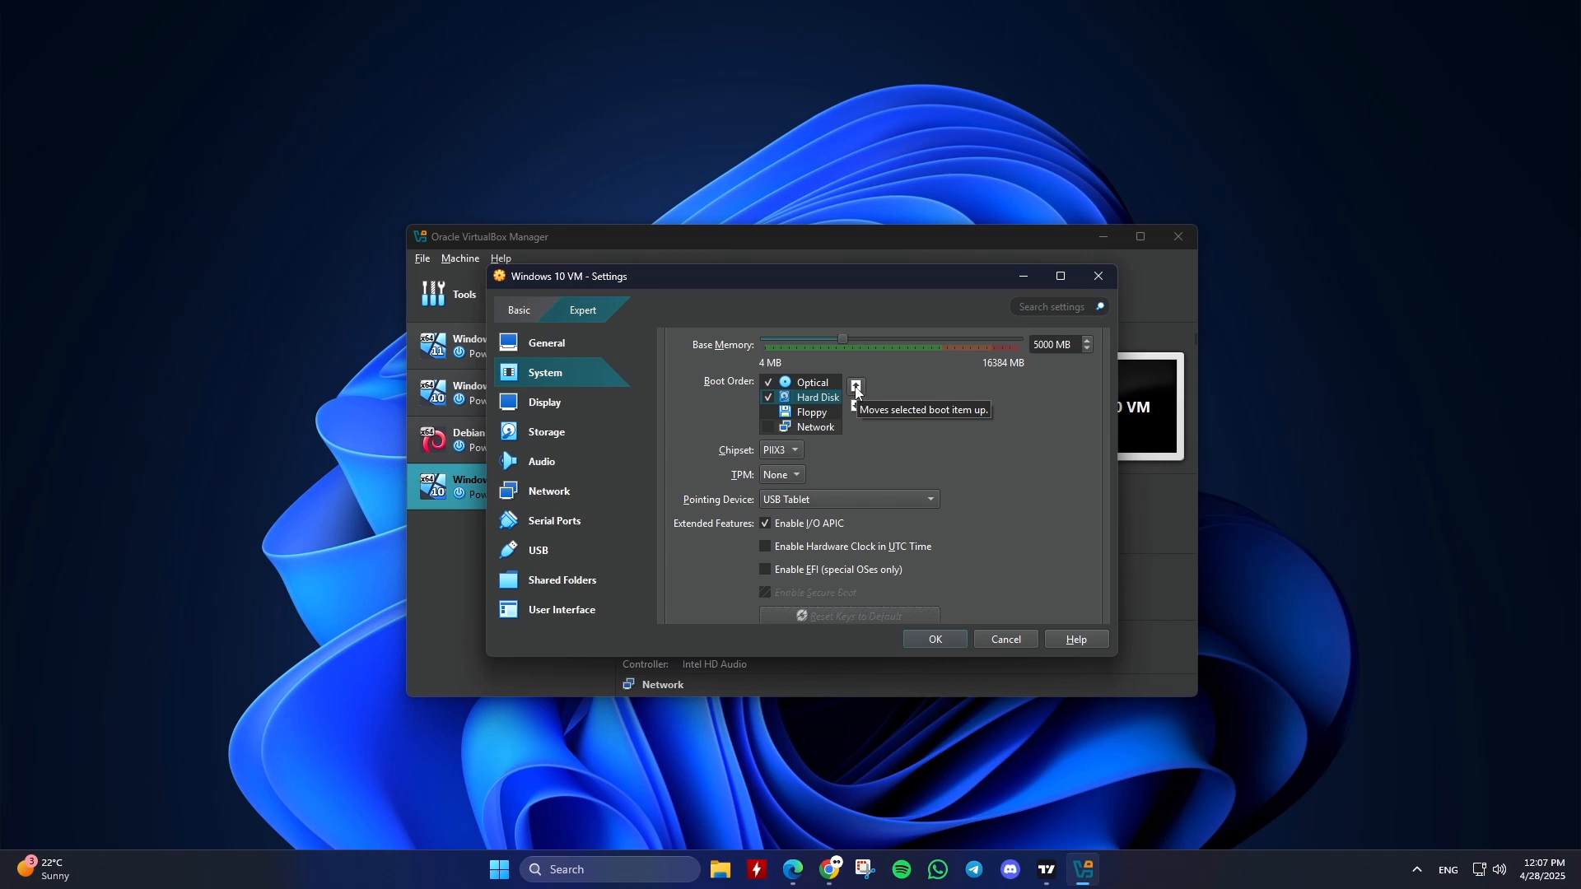
click(764, 571)
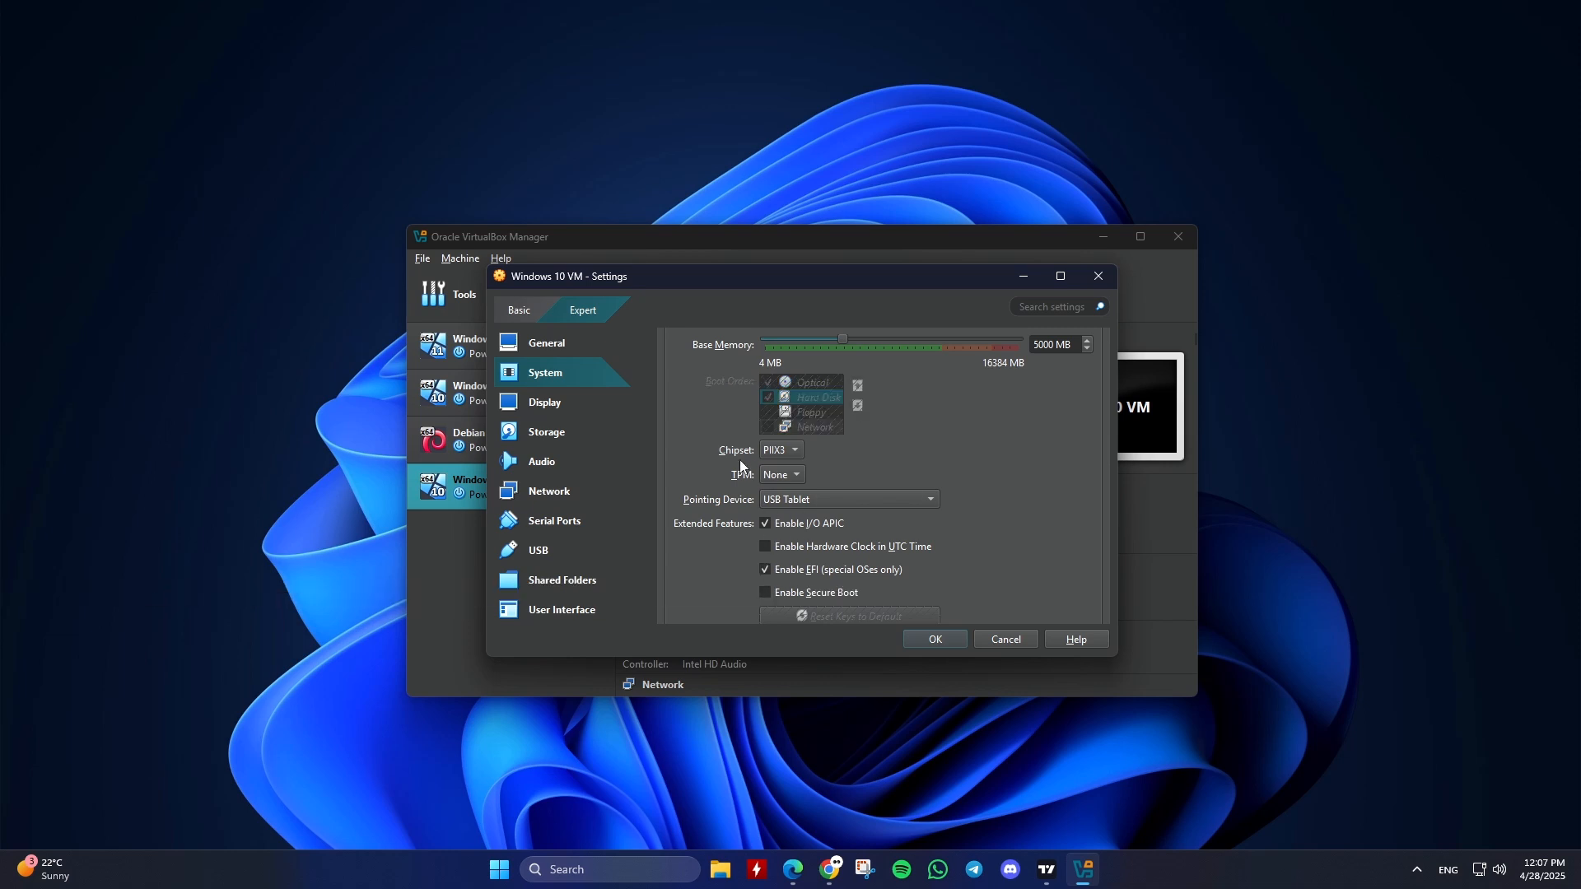
View the available TPM versions in the system settings and leave TPM at None
click(761, 479)
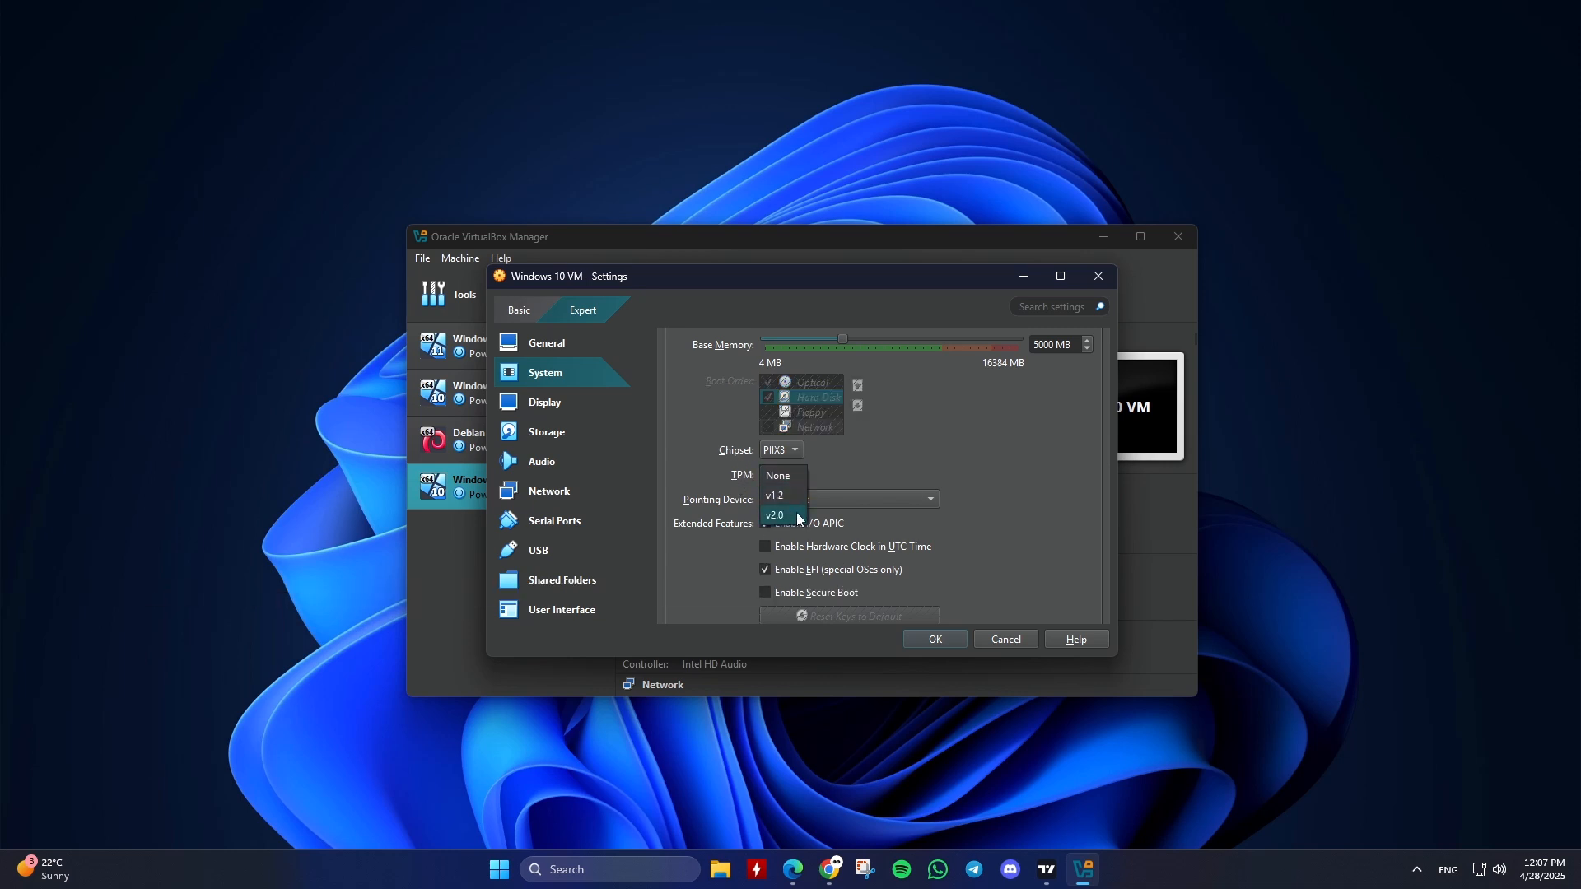
click(863, 476)
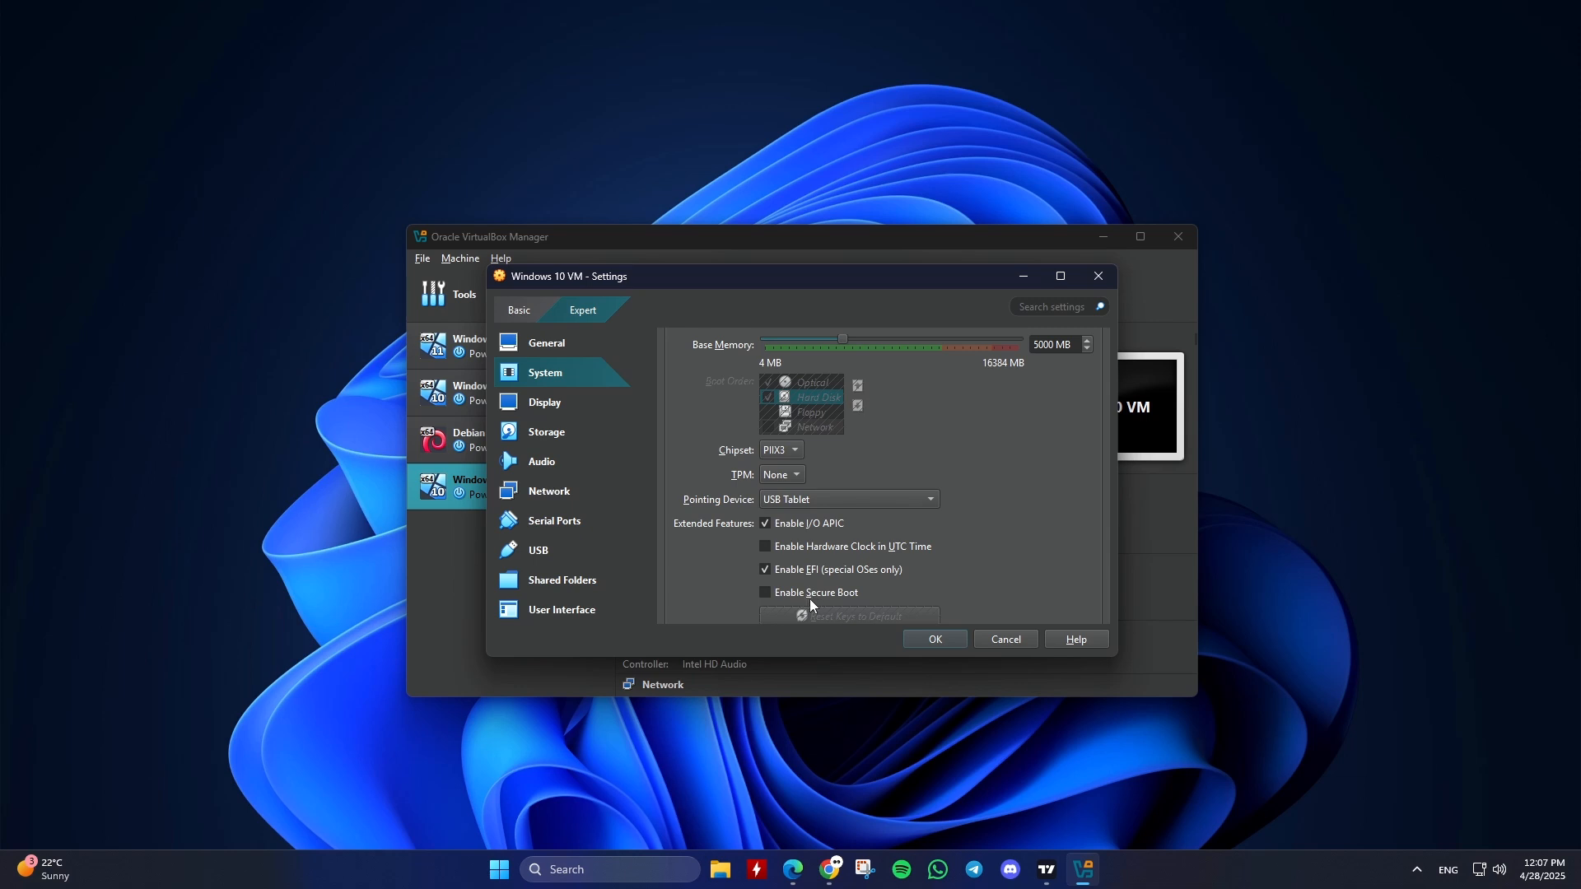
Enable Hardware Clock in UTC Time and leave Secure Boot disabled in the motherboard settings
click(781, 597)
click(780, 595)
scroll(807, 550, up, 2)
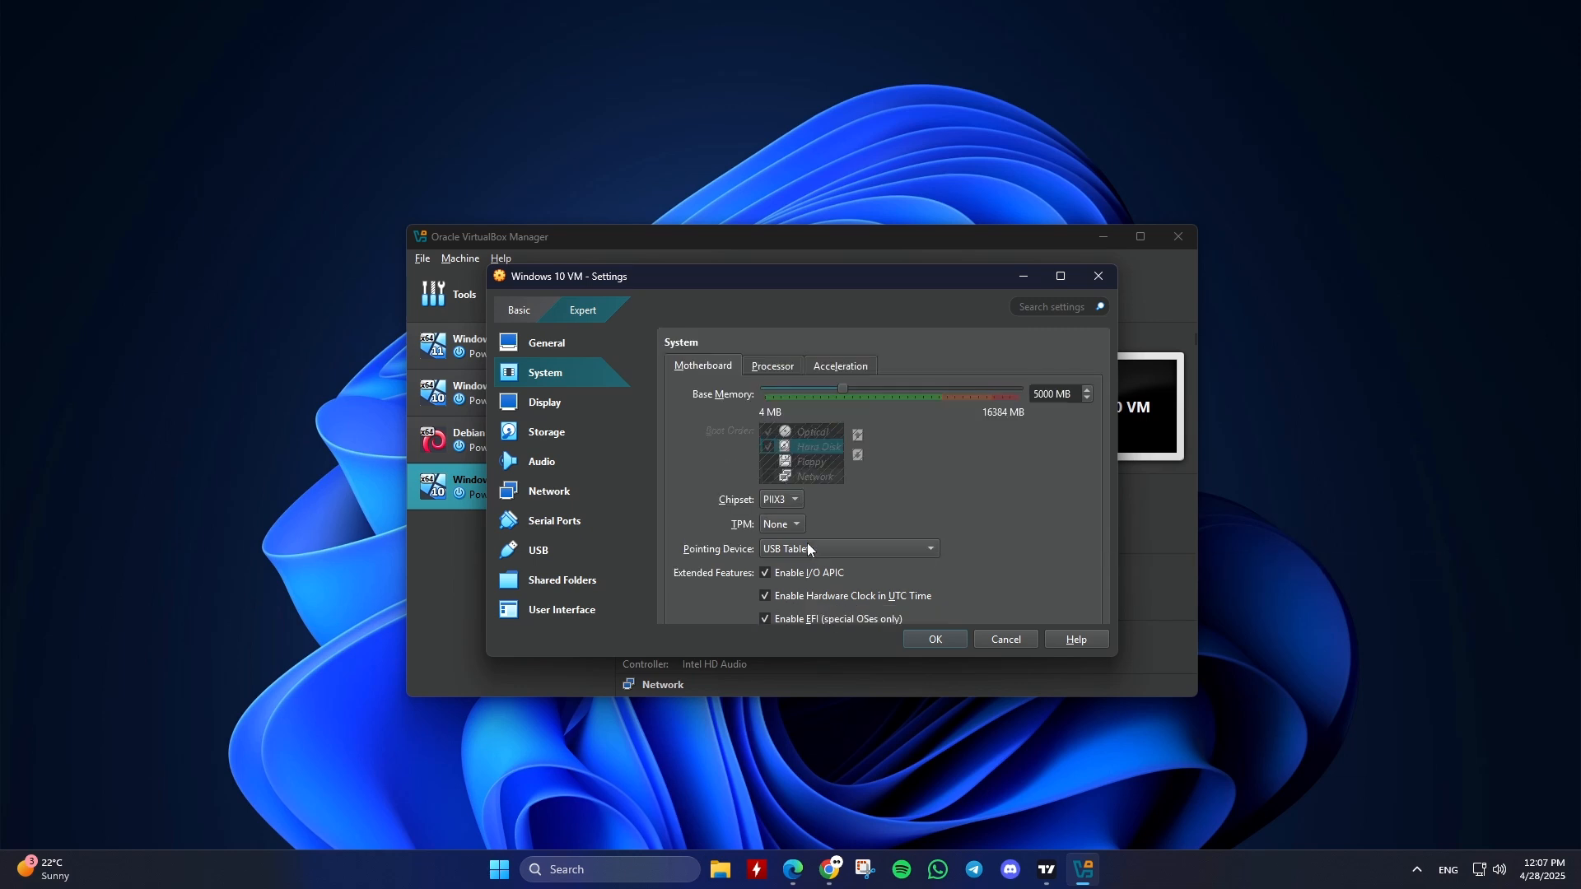
Examine the processor options and the available paravirtualization interfaces, keeping the interface at Default, and return to the motherboard options
click(774, 371)
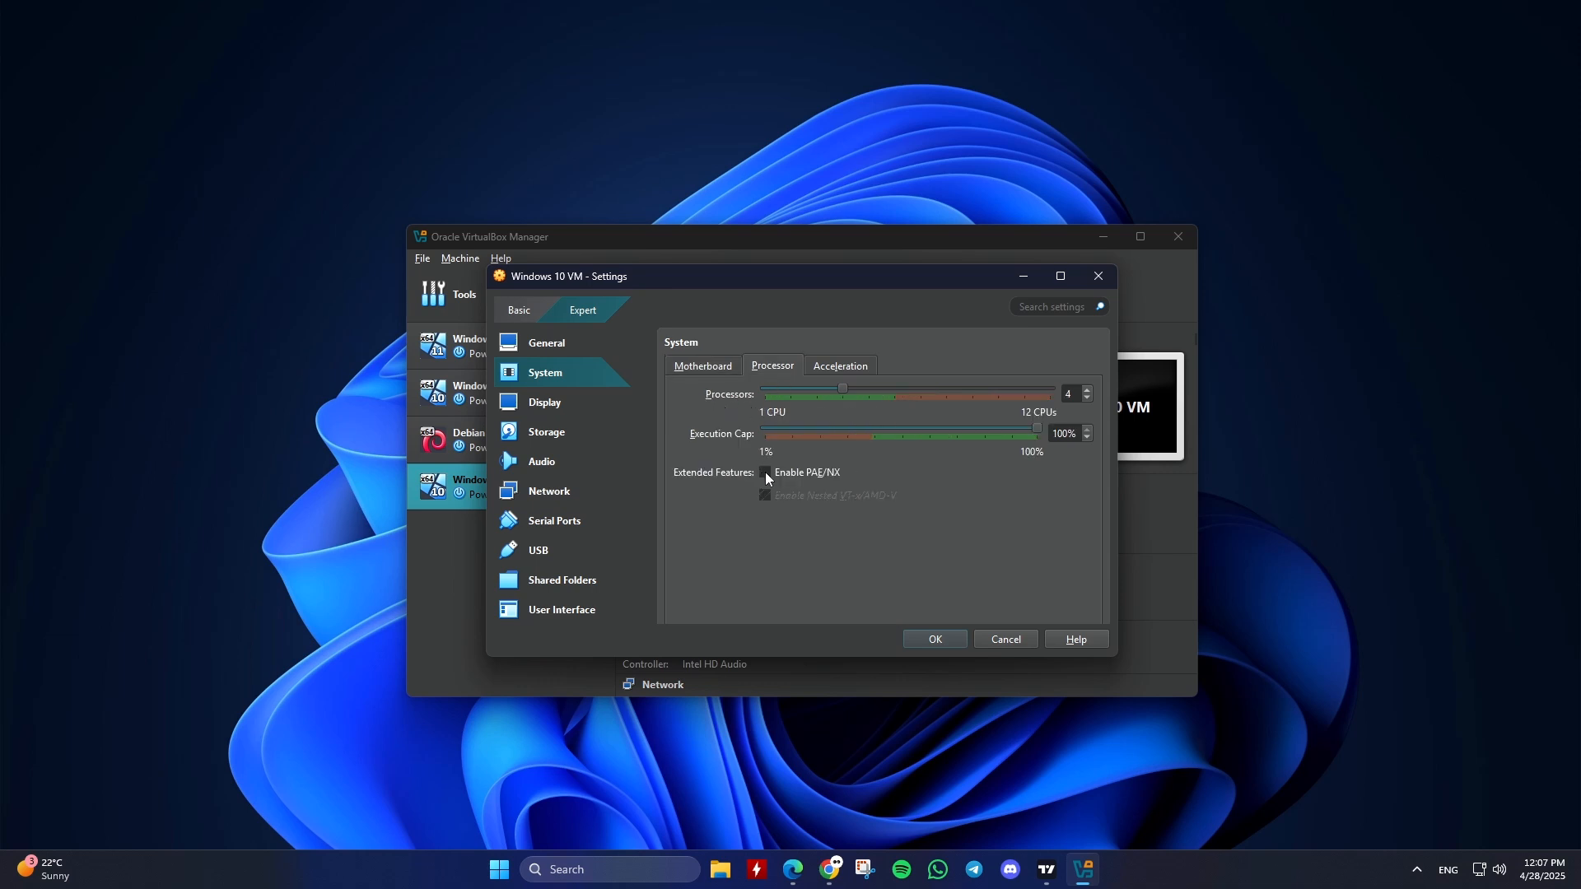
click(833, 373)
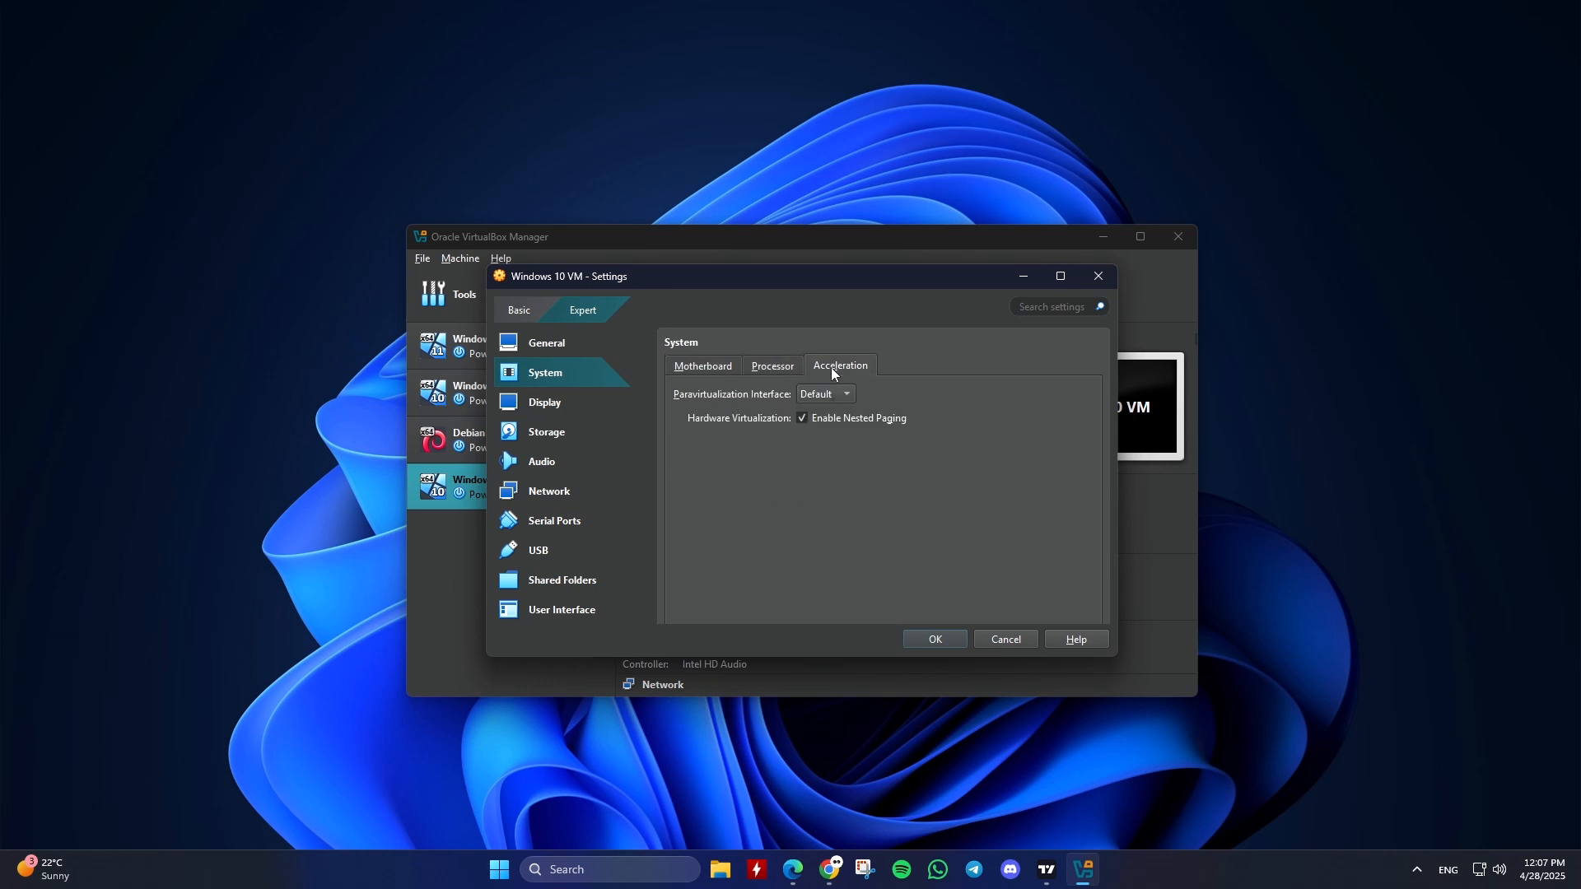
click(842, 395)
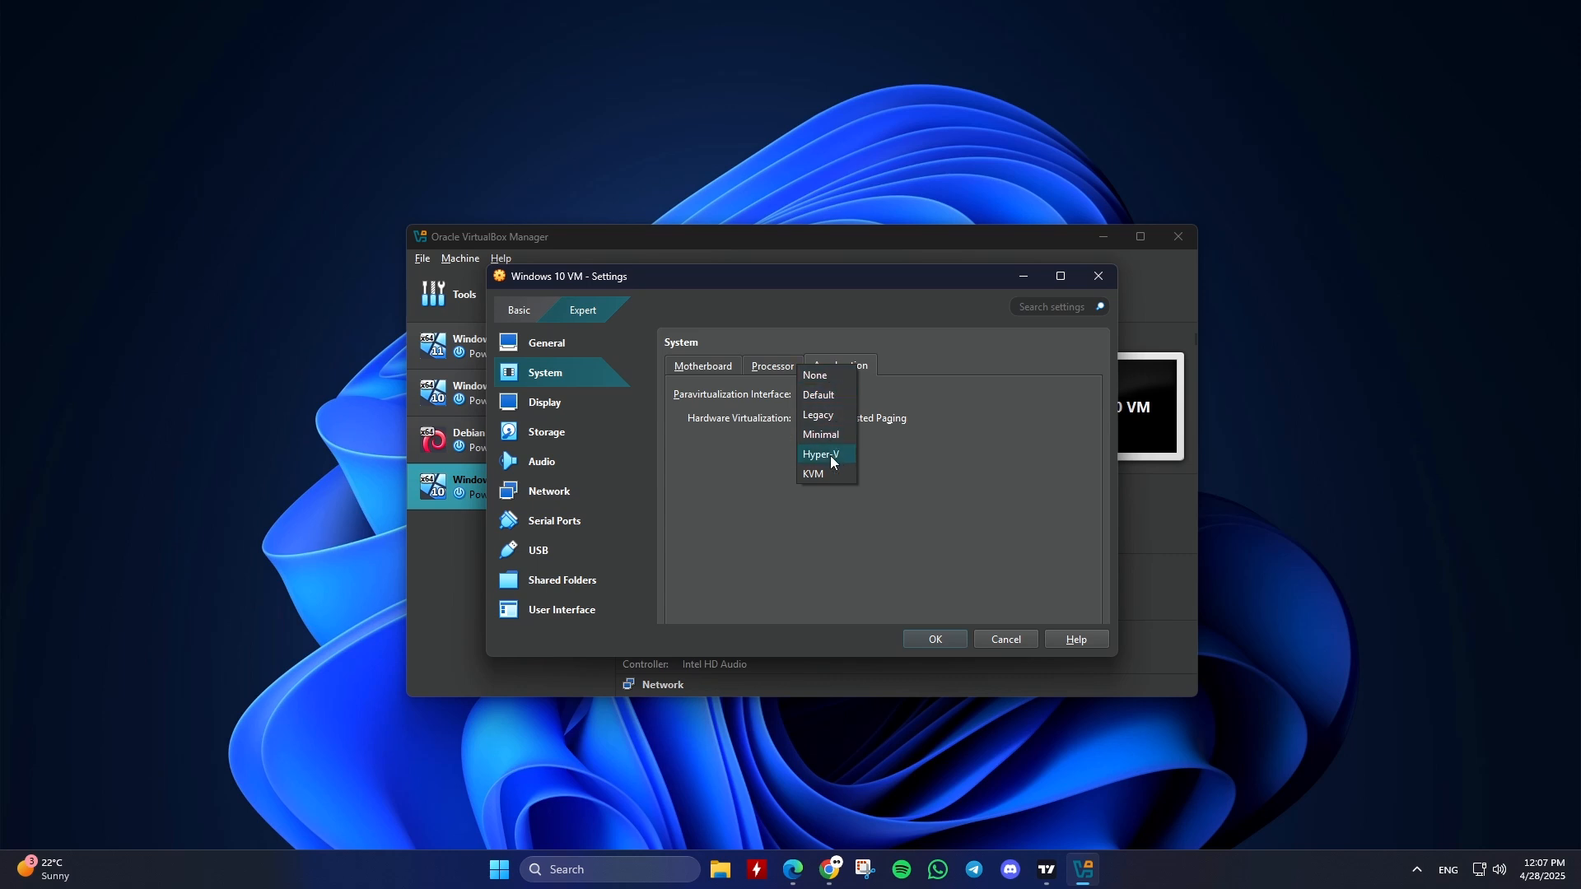
click(915, 494)
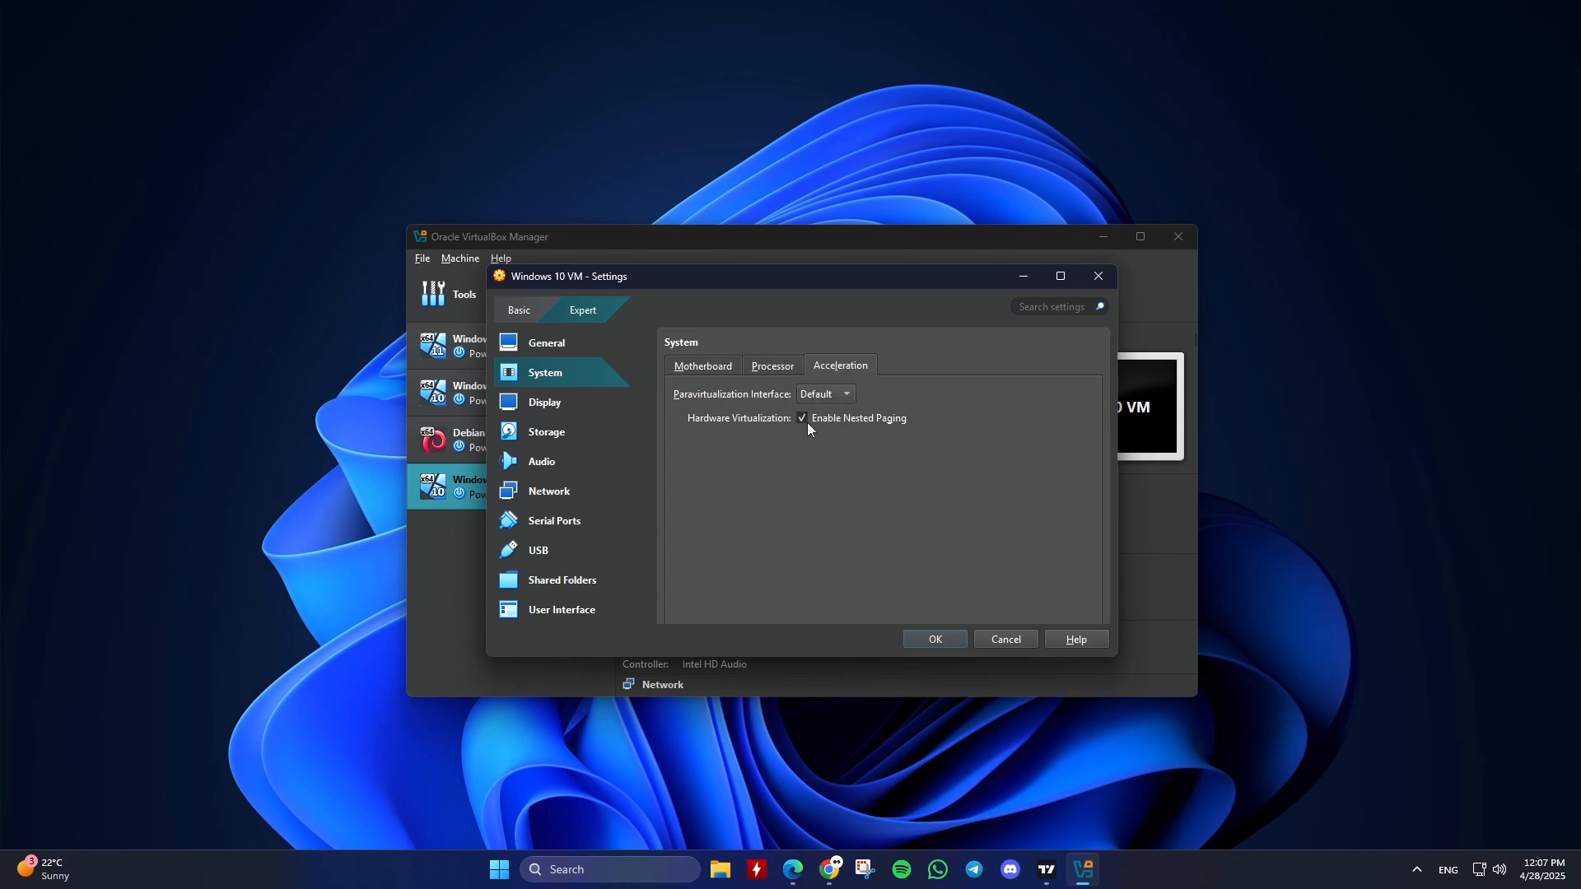
click(702, 367)
scroll(732, 427, down, 2)
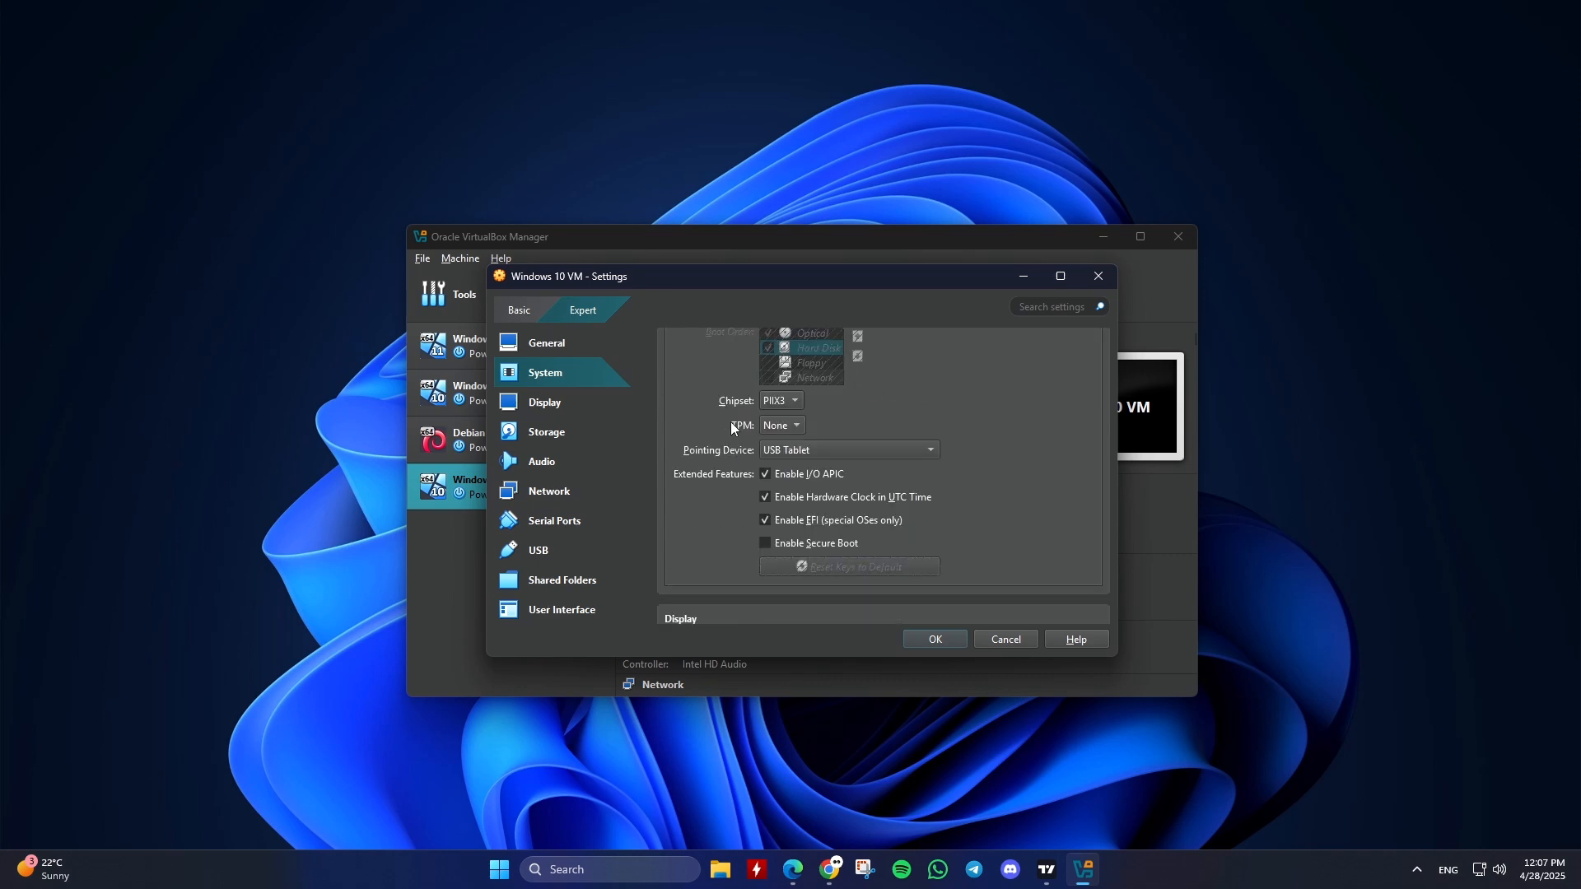
Enable 3D Acceleration and set Video Memory to 256 MB with the VBoxSVGA controller, and look at the remote display and recording options
click(548, 412)
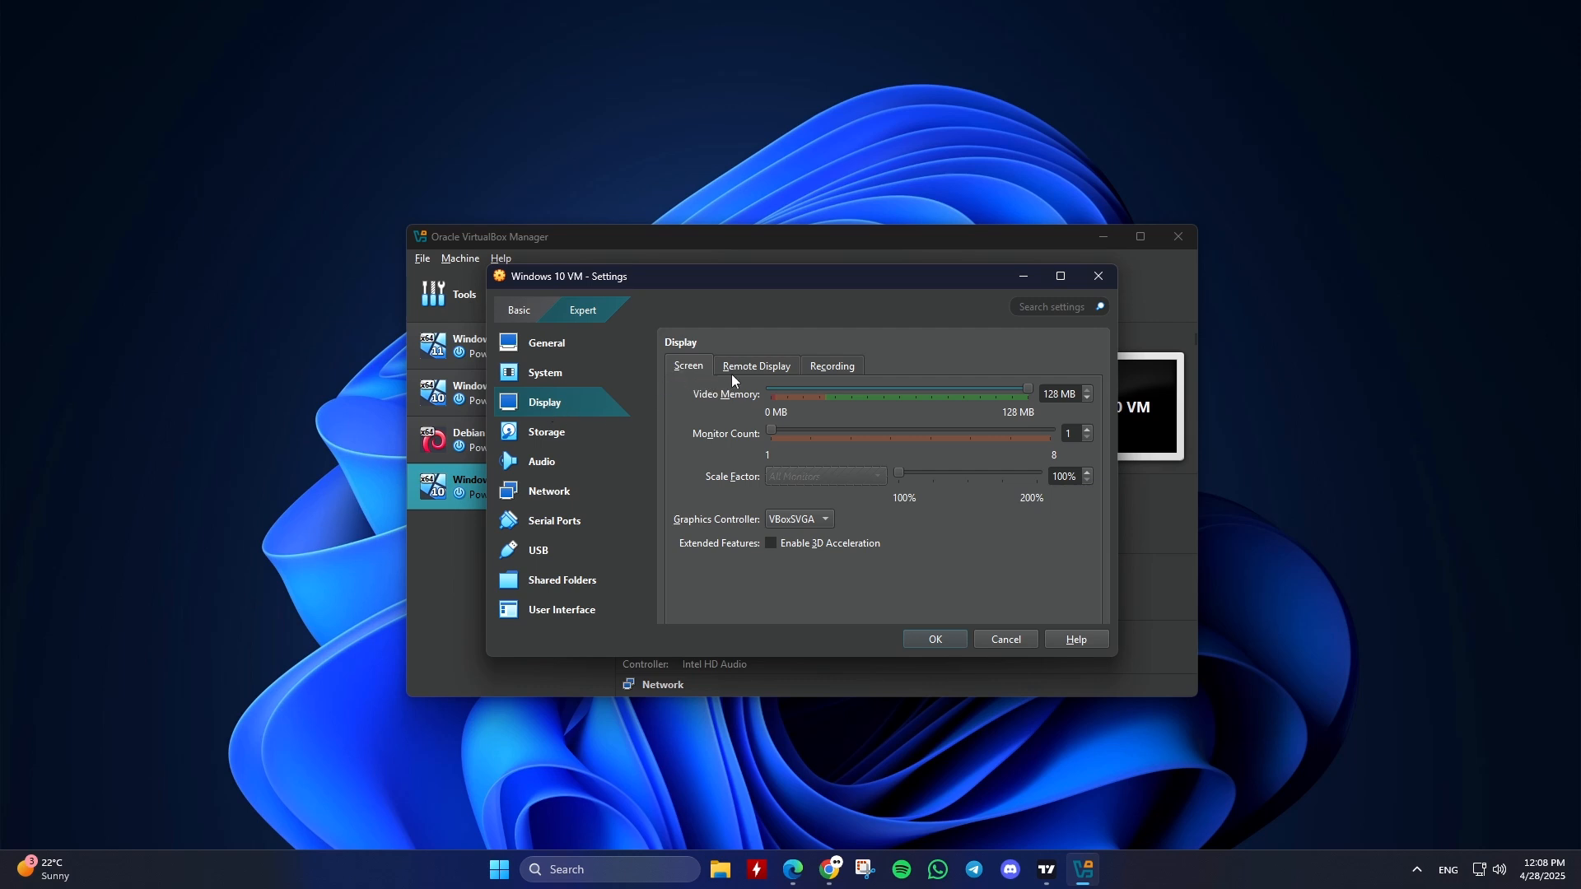
click(774, 545)
drag(902, 391, 1048, 395)
click(824, 522)
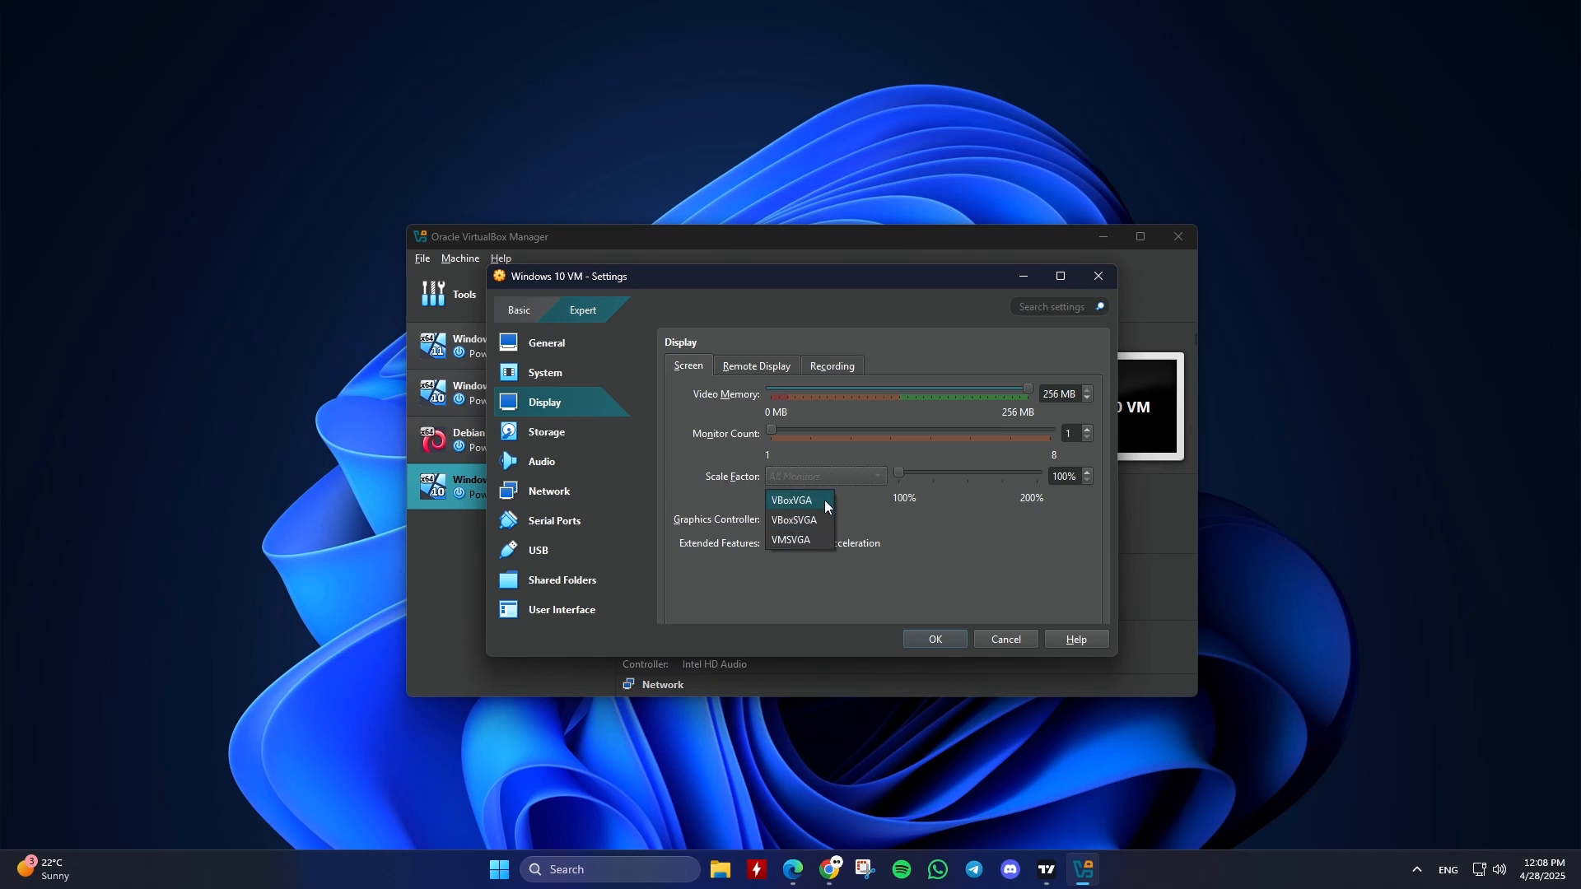
click(926, 589)
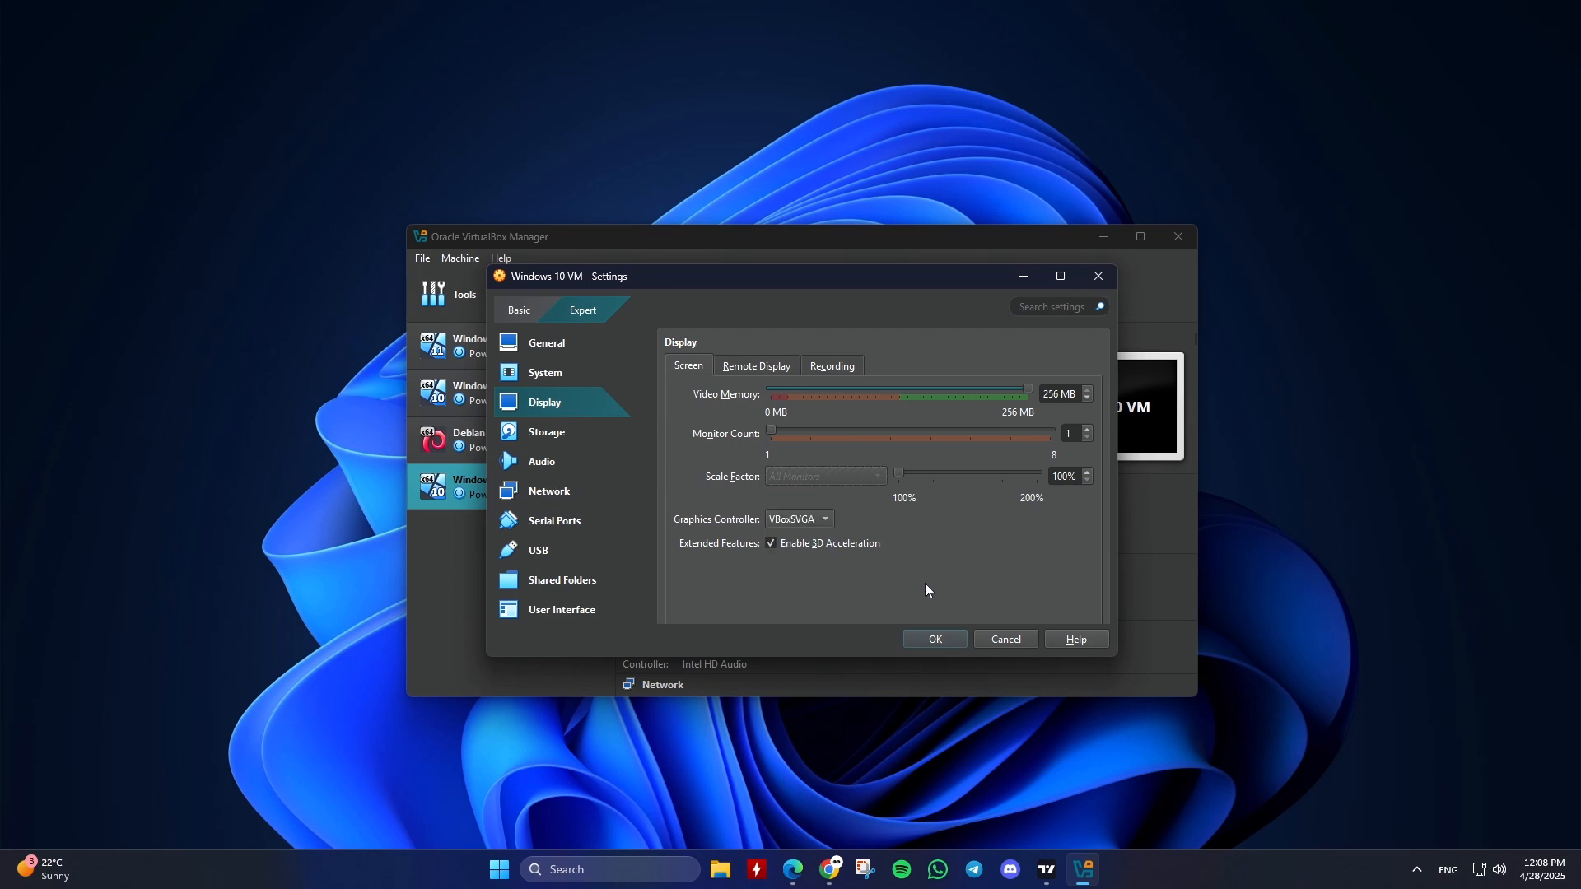
click(763, 368)
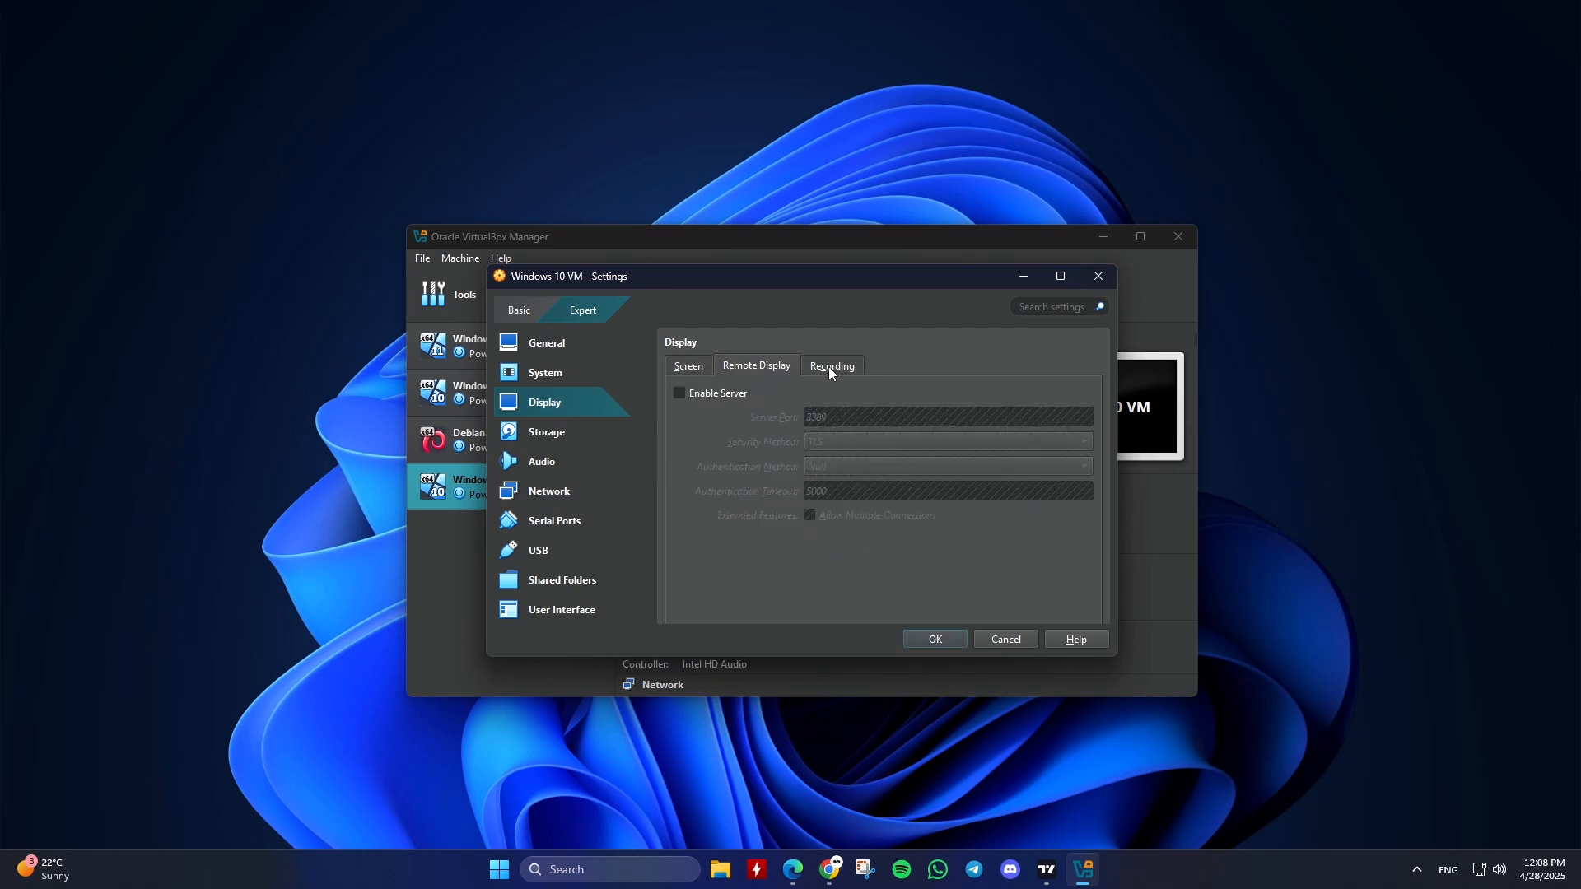
click(830, 369)
Examine the storage controllers that can be added and the attributes of the Windows 10 VM.vhd disk
click(553, 436)
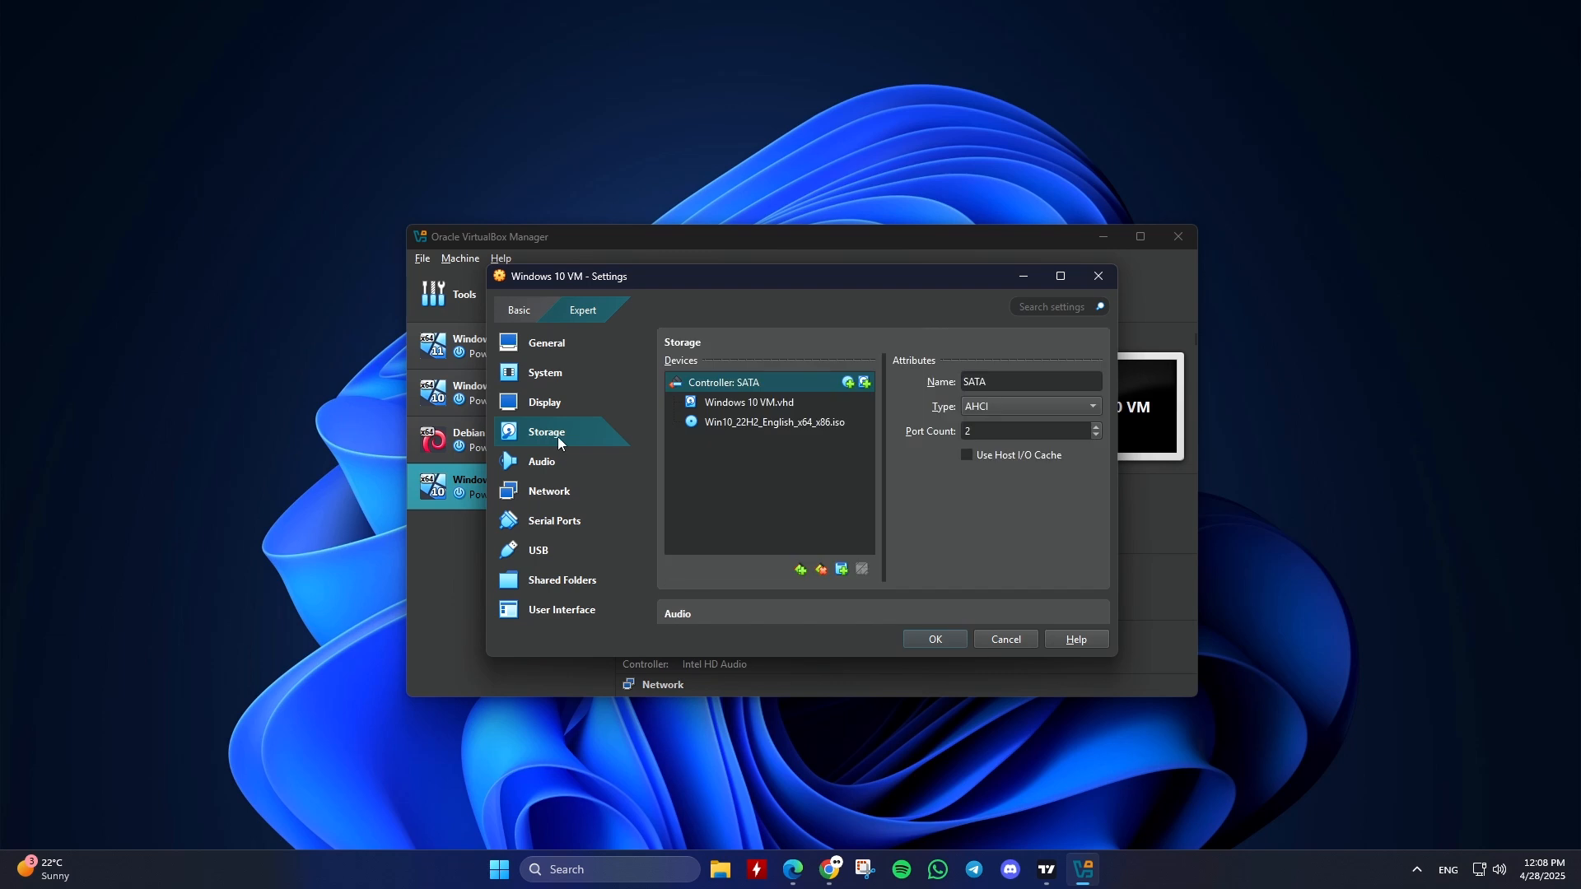
click(800, 570)
click(774, 579)
click(796, 405)
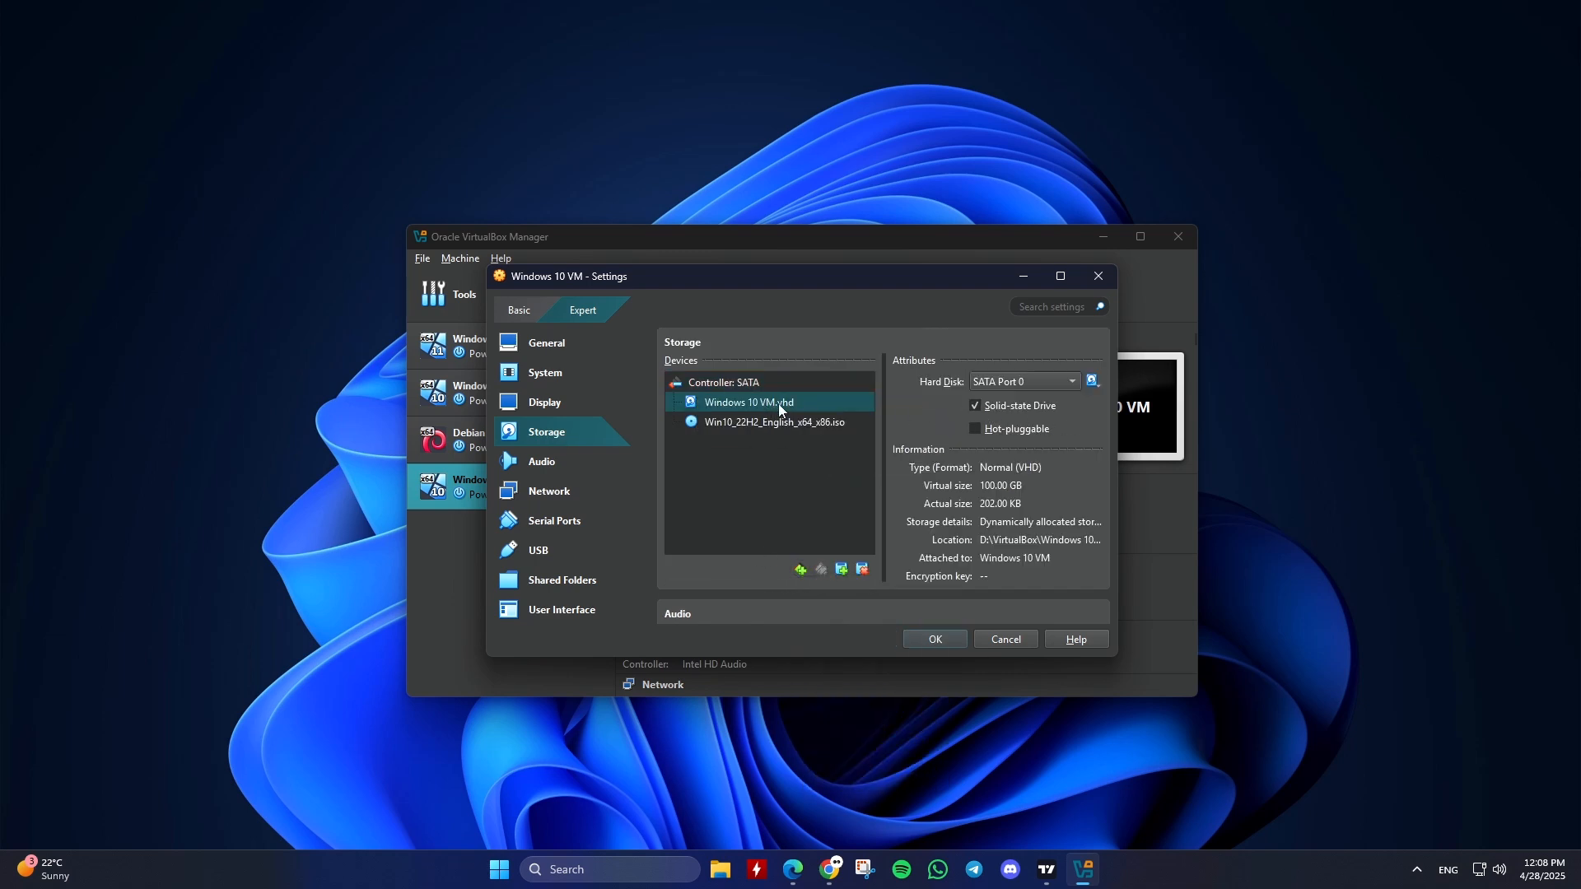
Choose Win10_22H2_English_x64_x86.iso as the disk file for the virtual optical drive
click(691, 425)
click(1093, 382)
click(1136, 416)
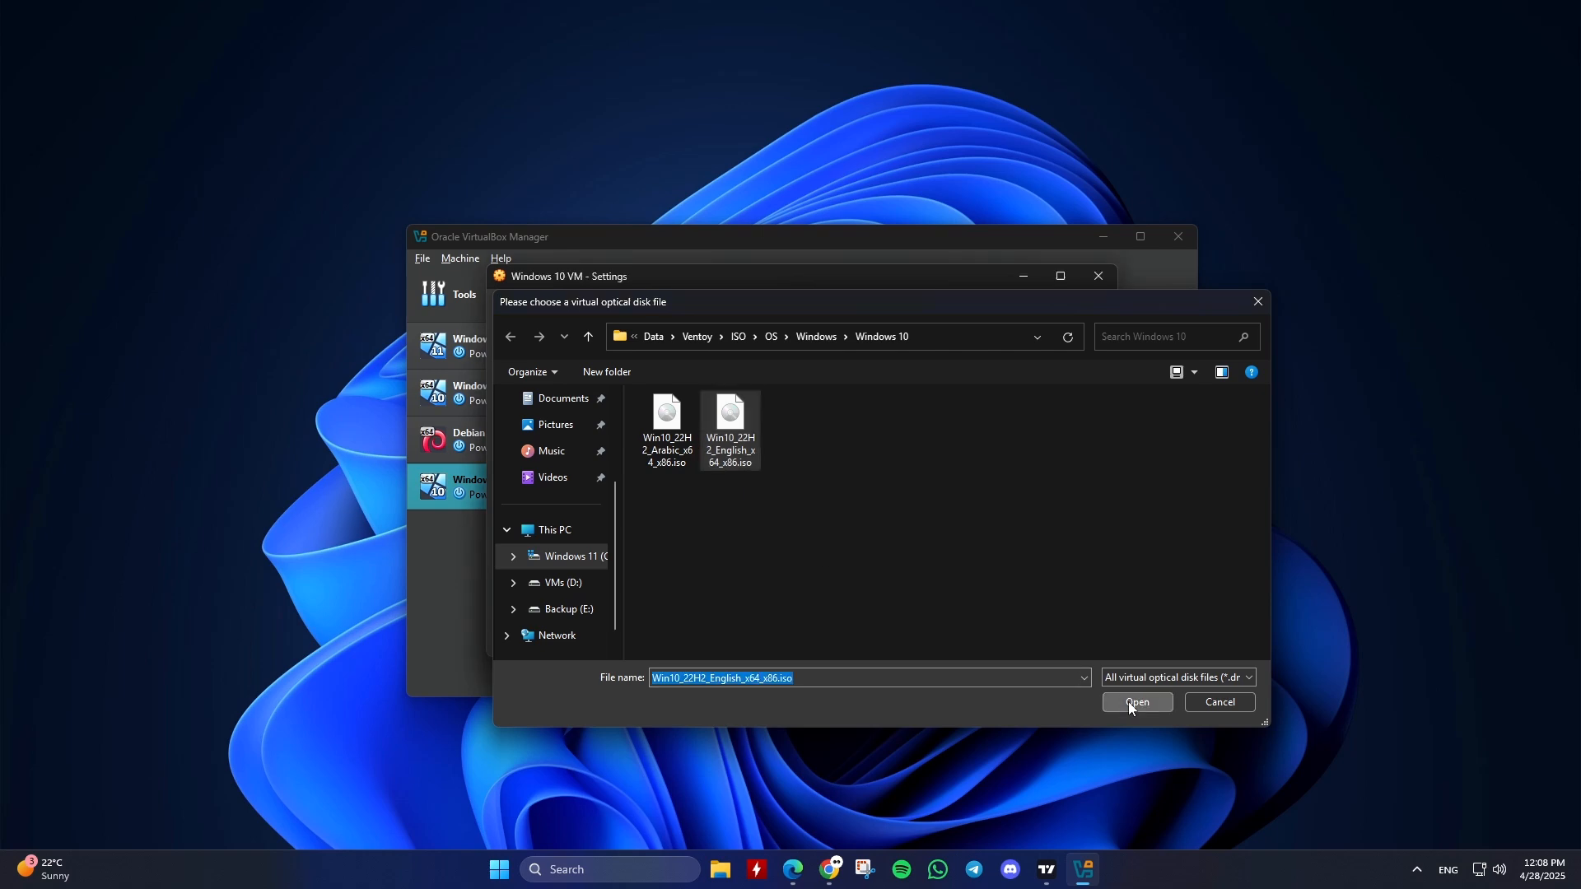
double_click(746, 461)
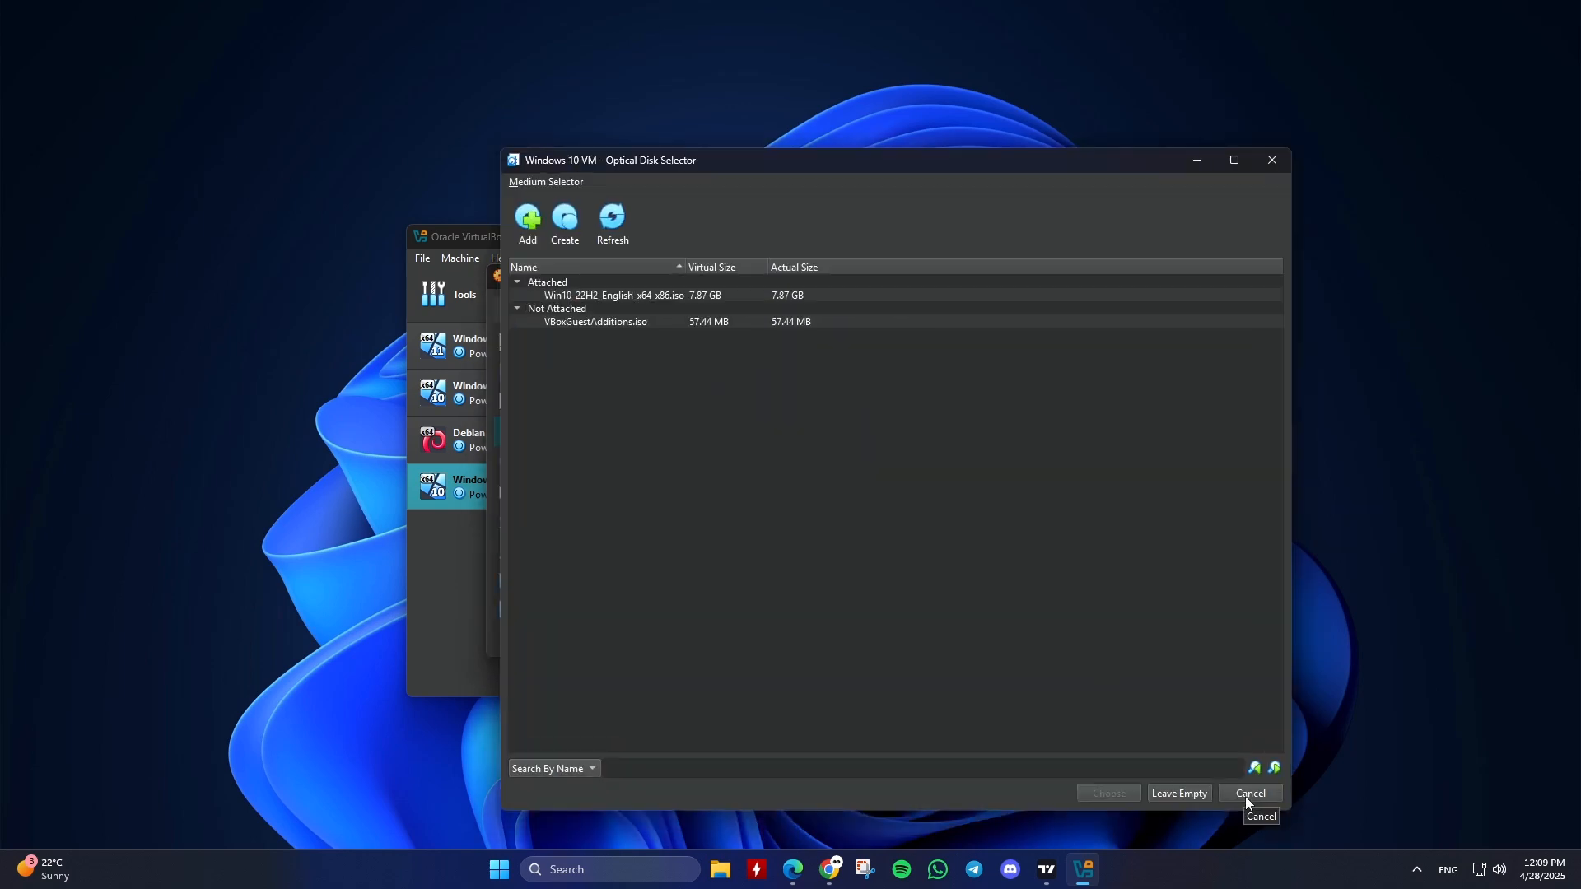
View the optical disks and hard disks that can be attached to the SATA controller, without attaching any
click(1248, 794)
double_click(866, 383)
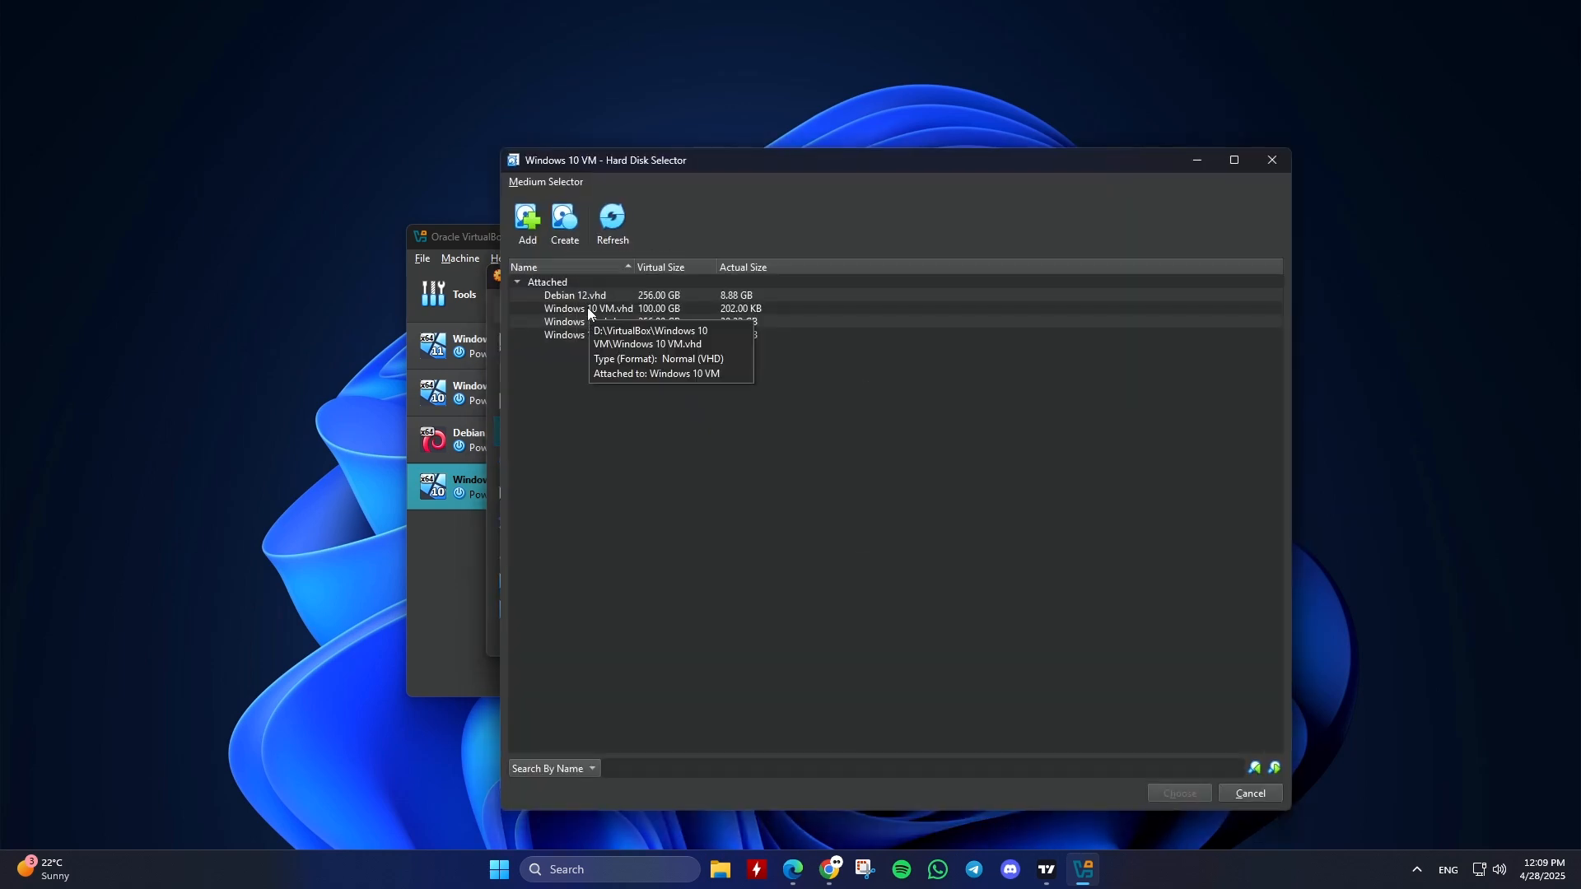
click(1251, 794)
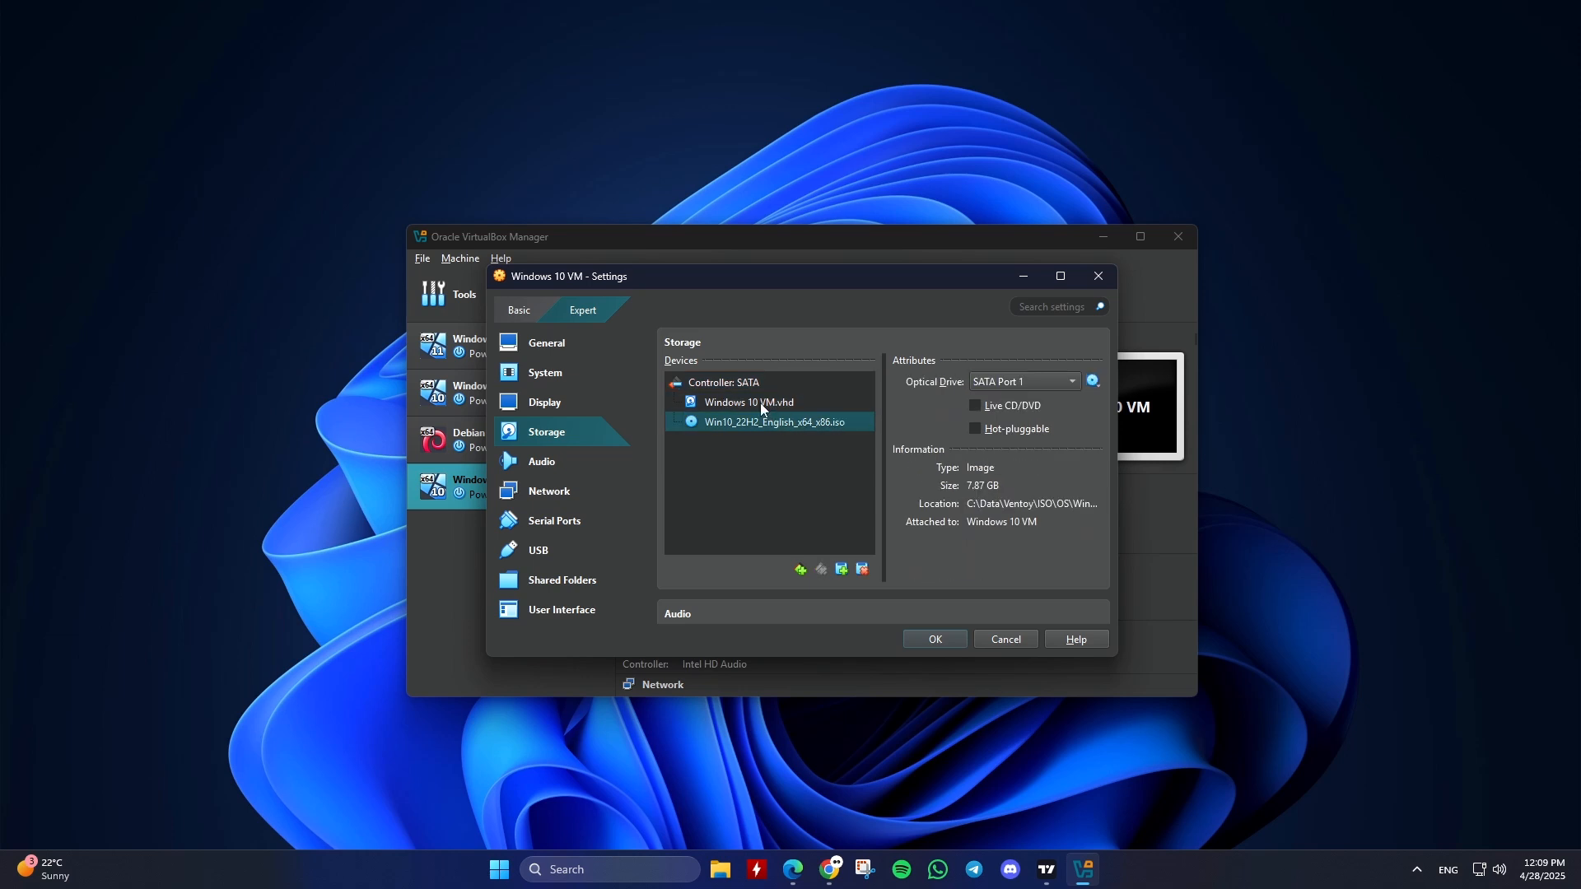
Examine the host audio drivers and audio controllers, keeping Default and Intel HD Audio
click(541, 465)
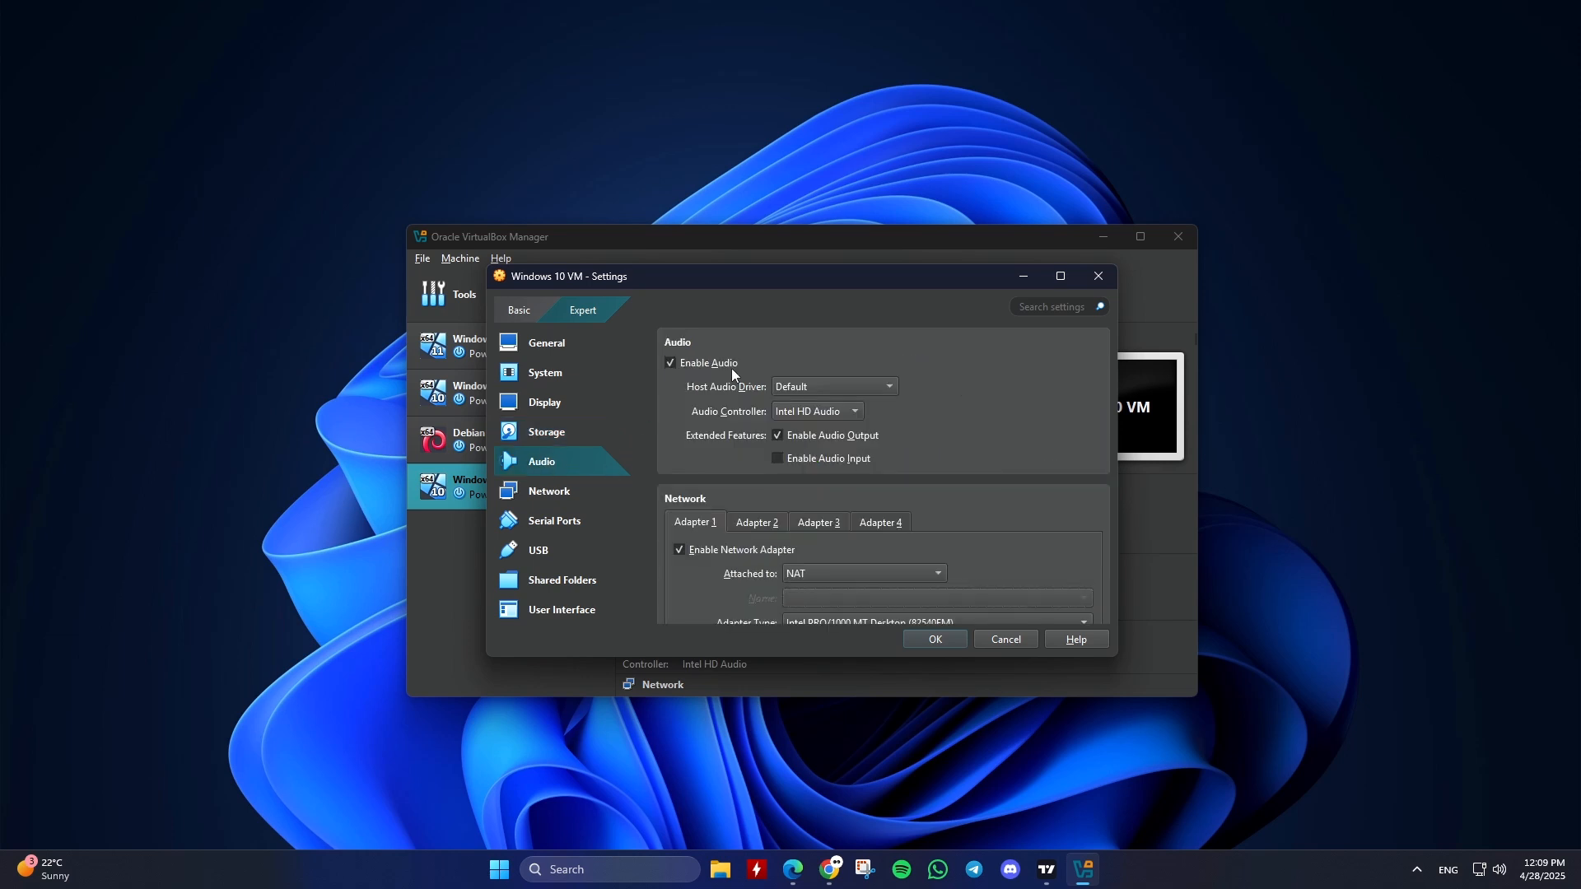
click(802, 392)
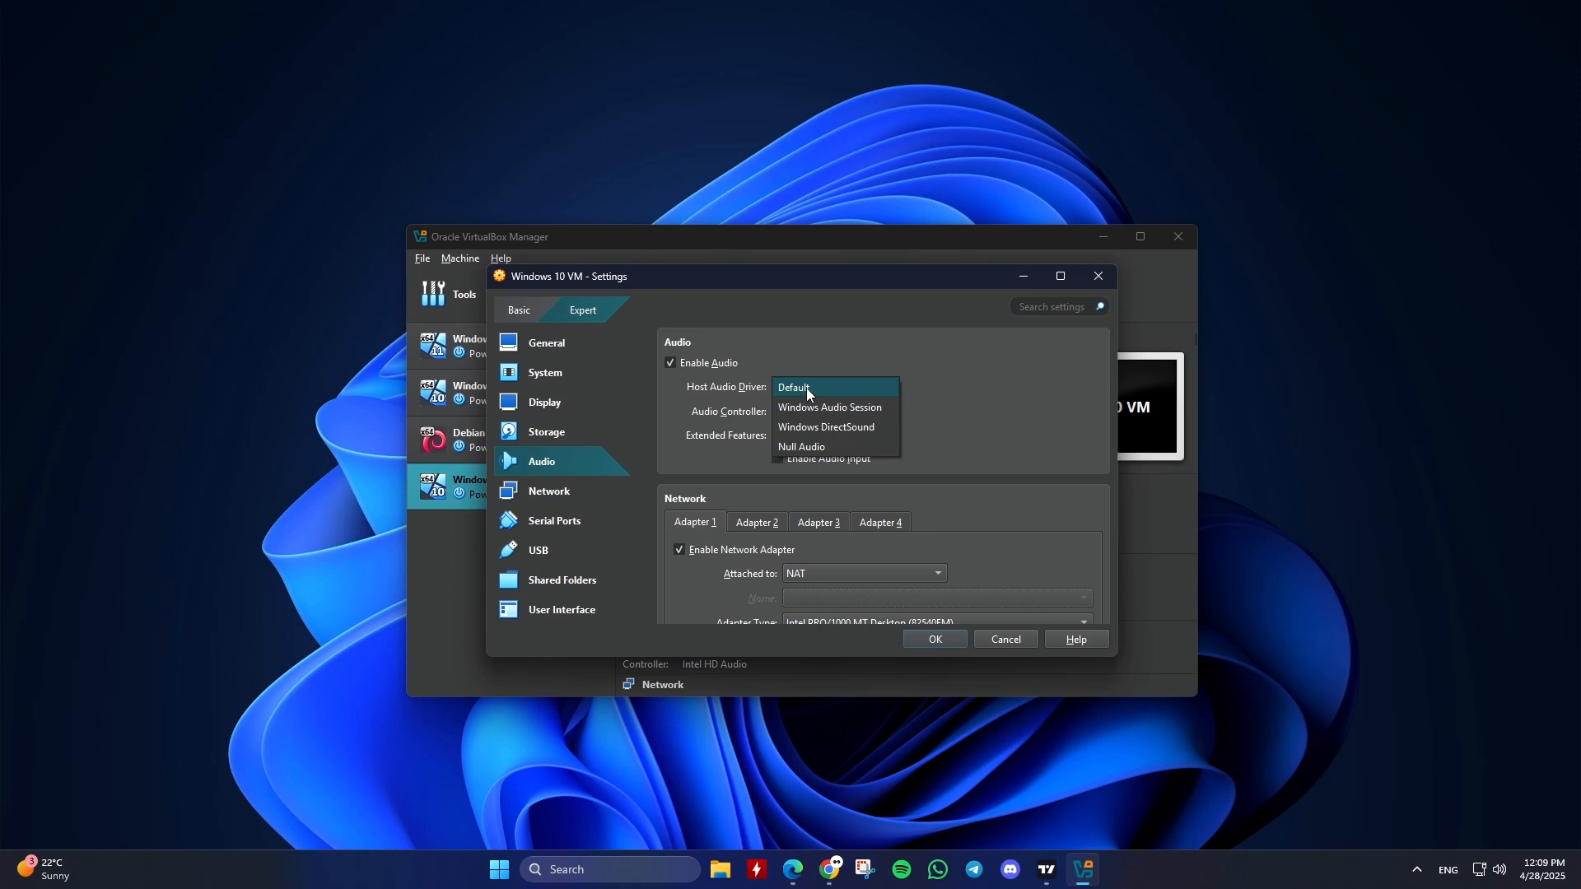
click(807, 388)
click(818, 413)
click(927, 418)
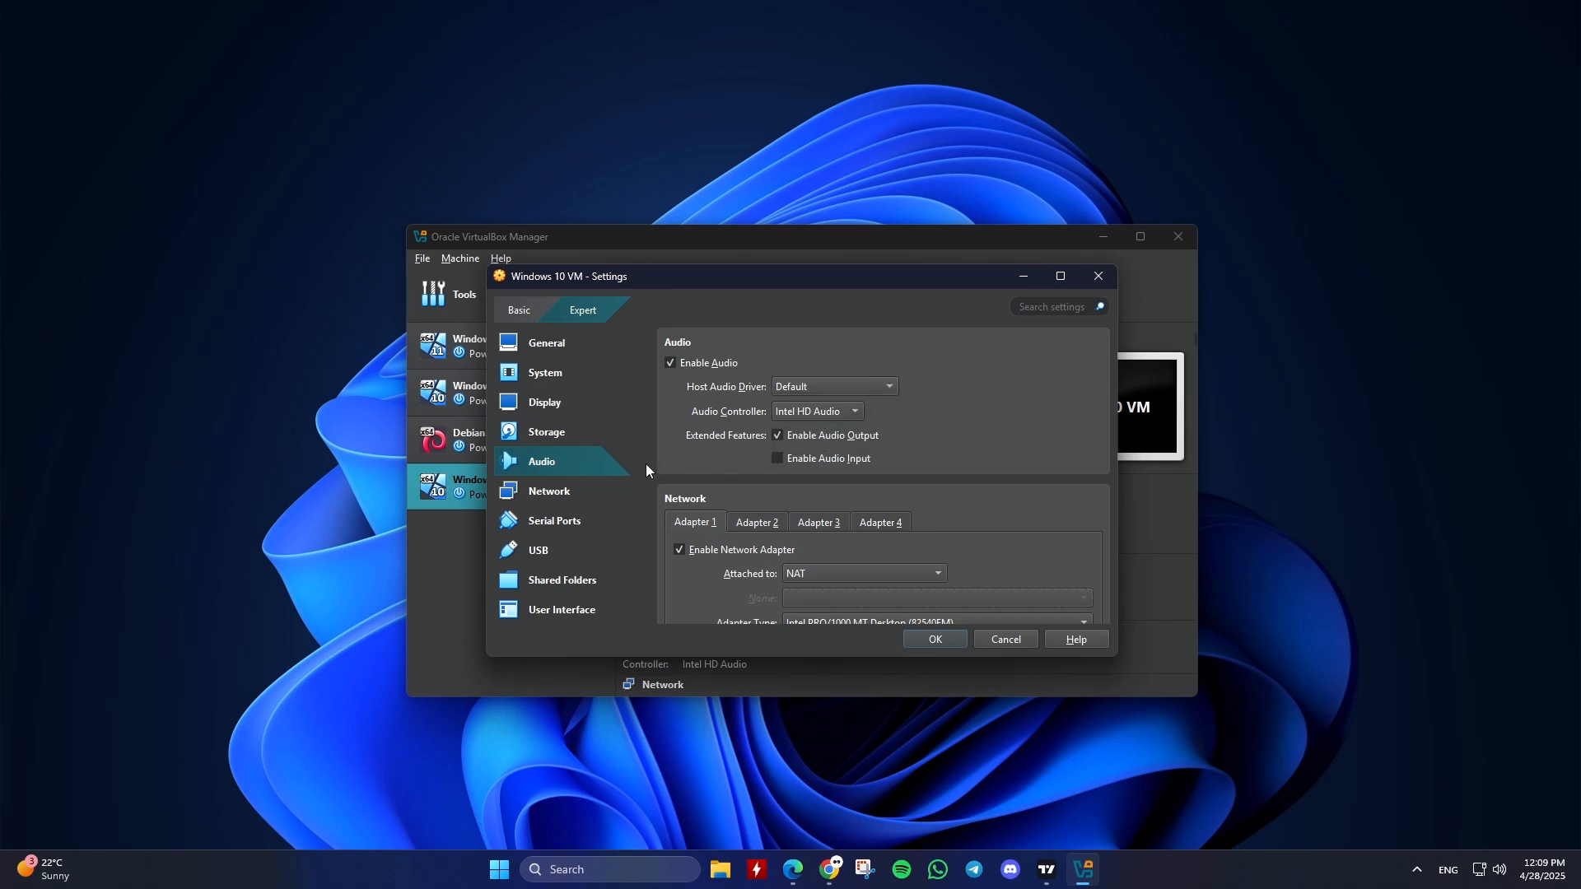
Examine the network options of Adapter 2 and return to Adapter 1
click(548, 498)
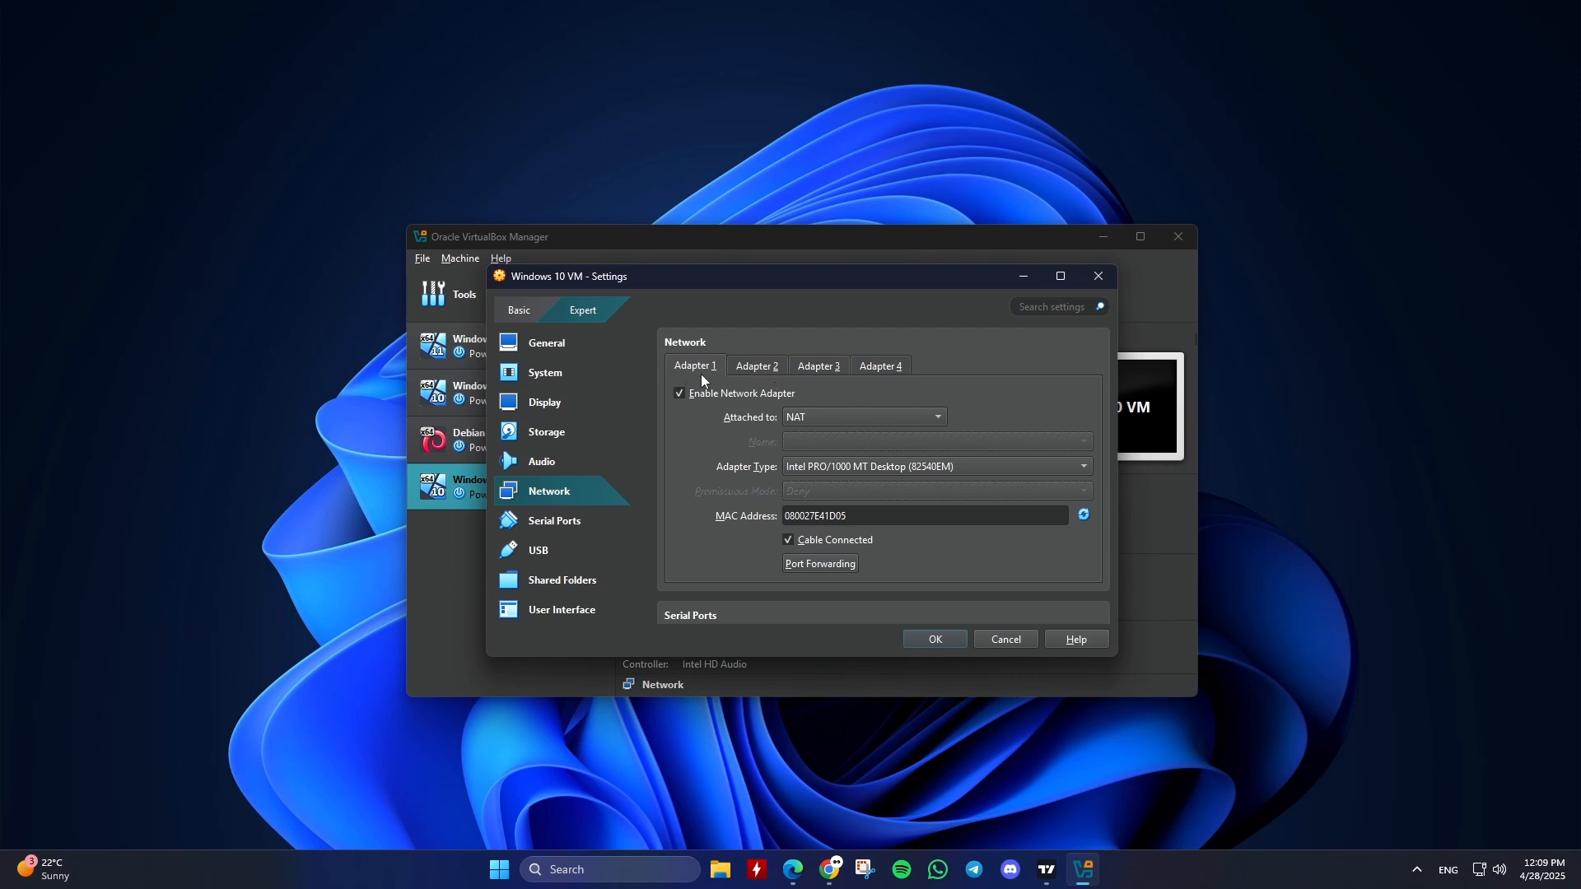
click(755, 372)
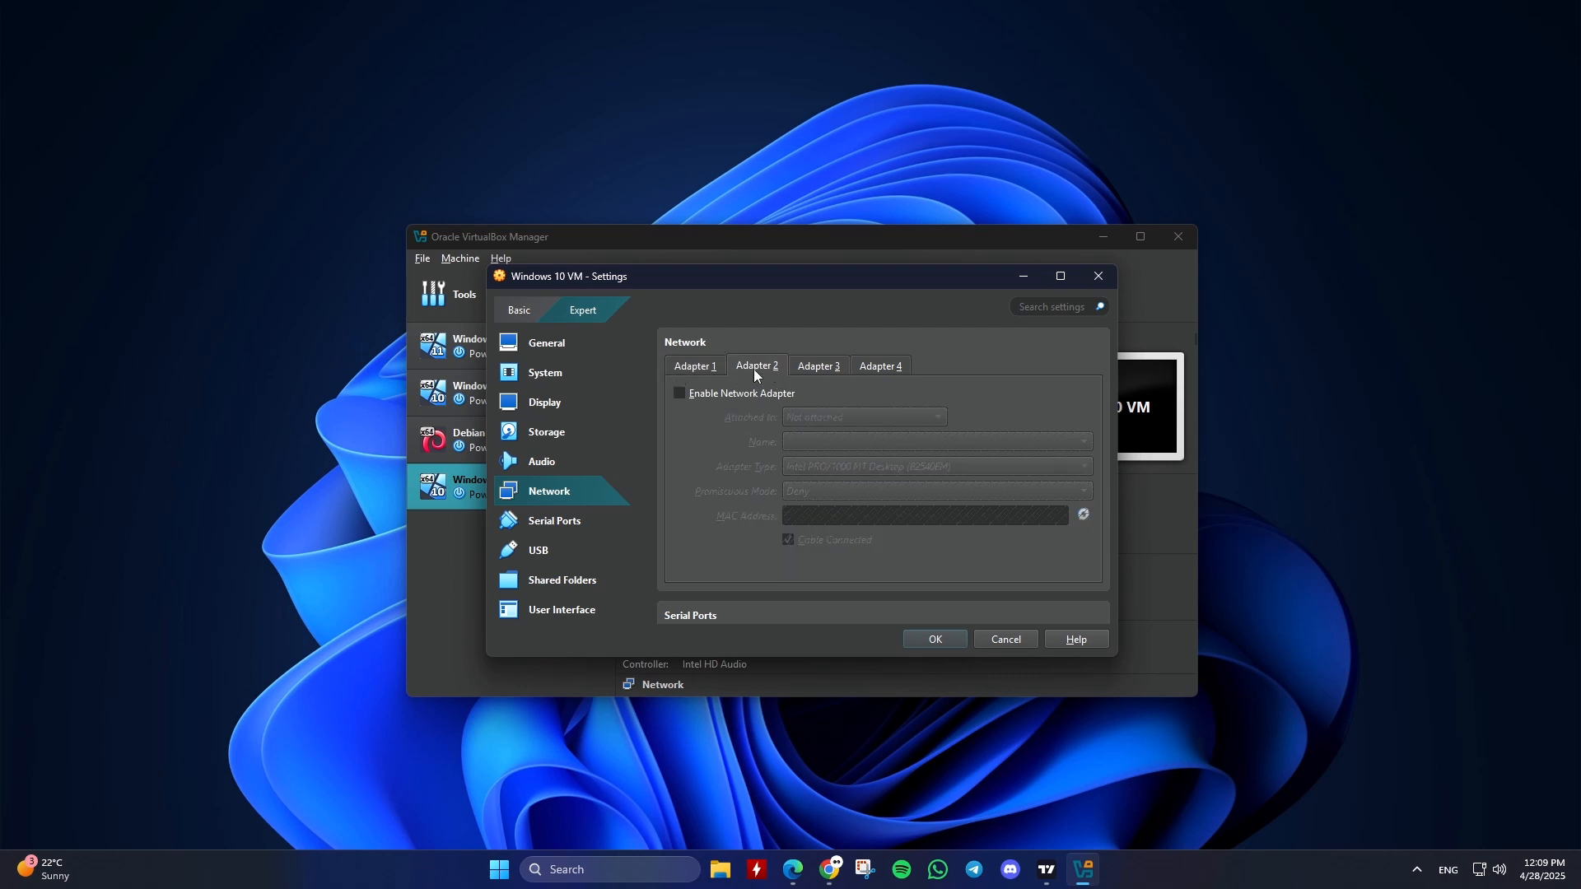
click(721, 395)
click(706, 375)
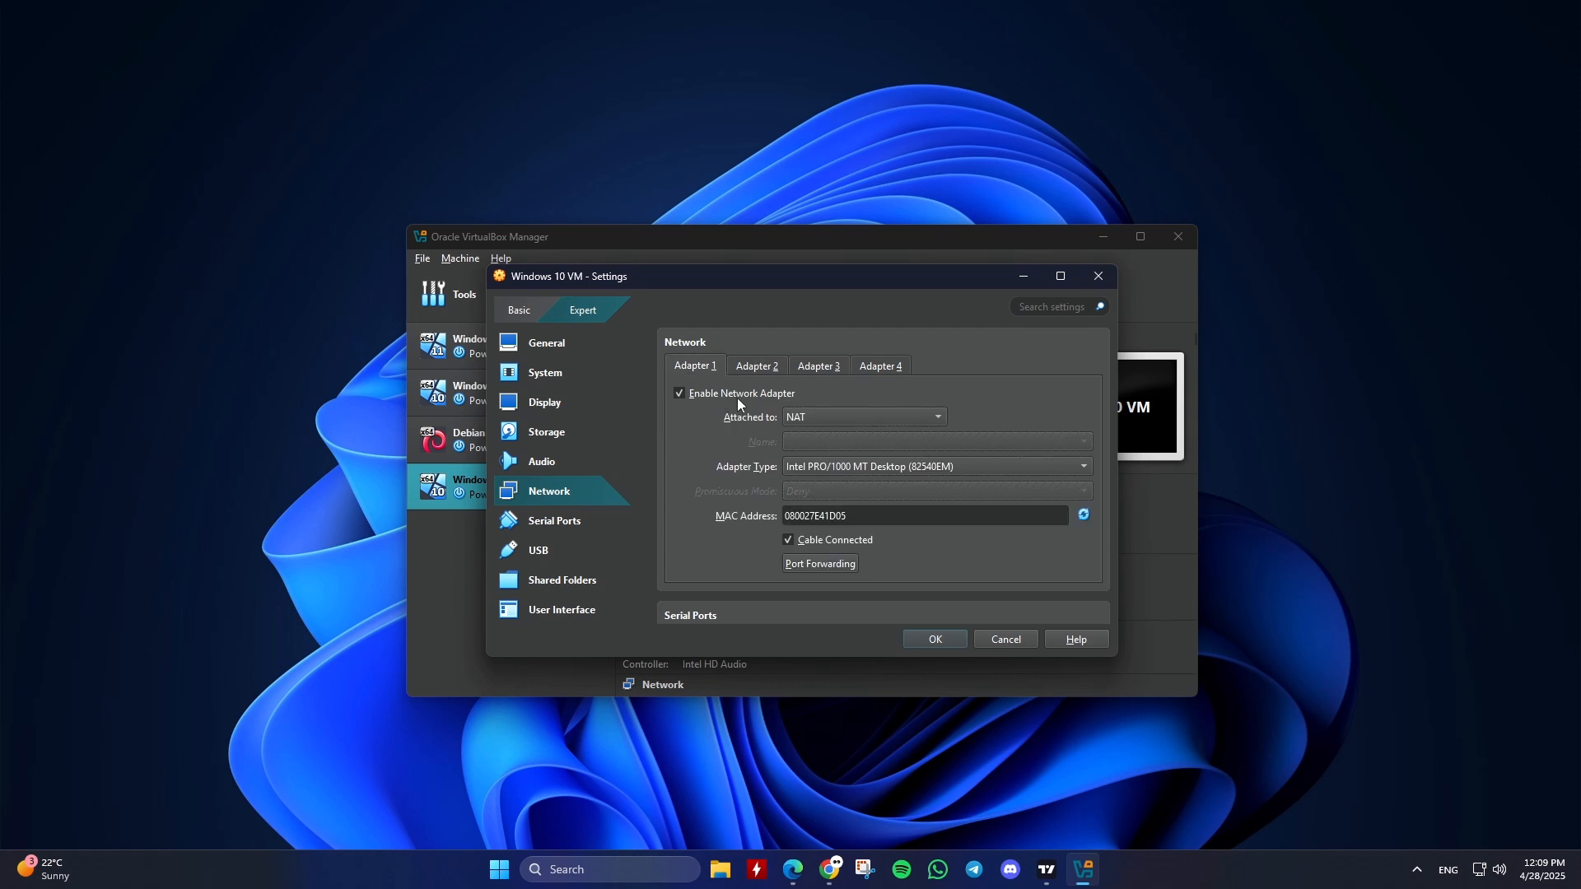
Attach Adapter 1 to Bridged Adapter on Hyper-V Virtual Ethernet Adapter #2, keeping the Intel PRO/1000 MT Desktop (82540EM) adapter type
click(817, 421)
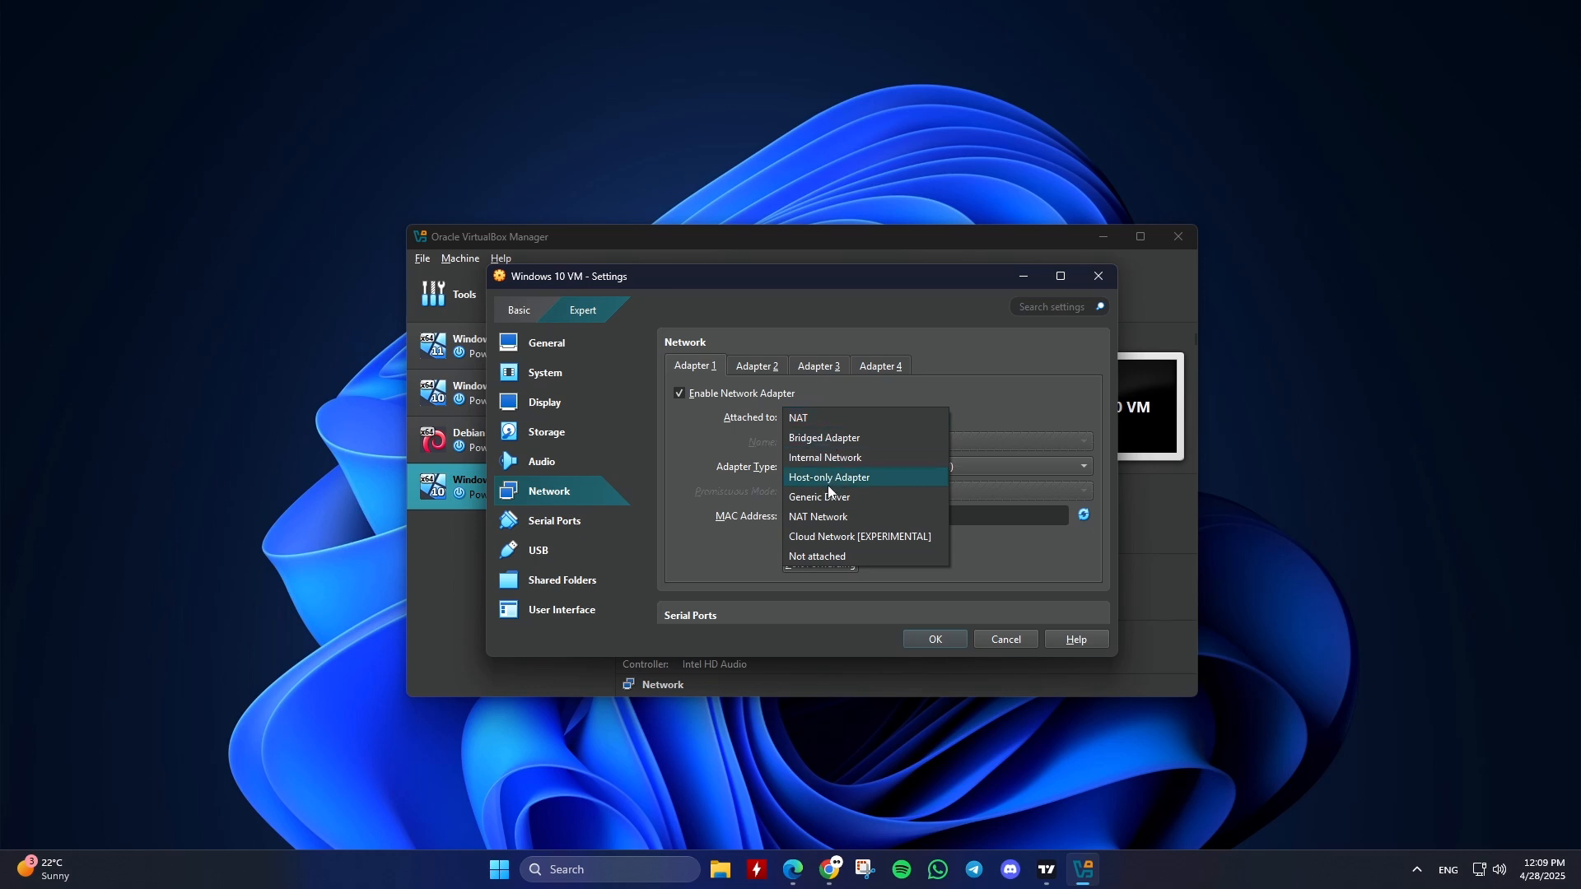
click(840, 440)
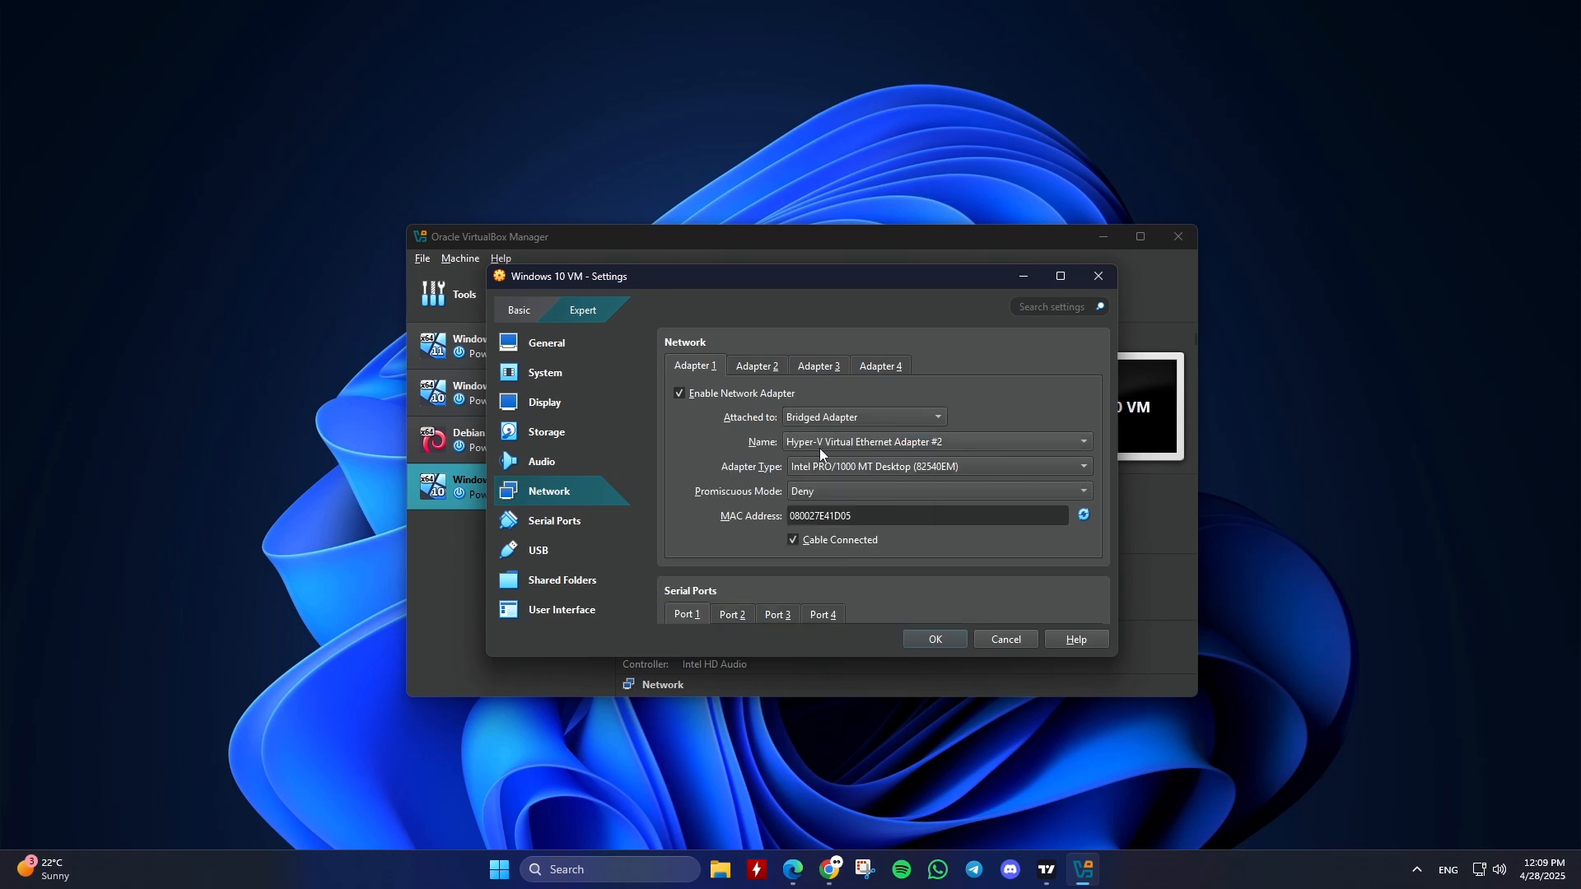
click(846, 450)
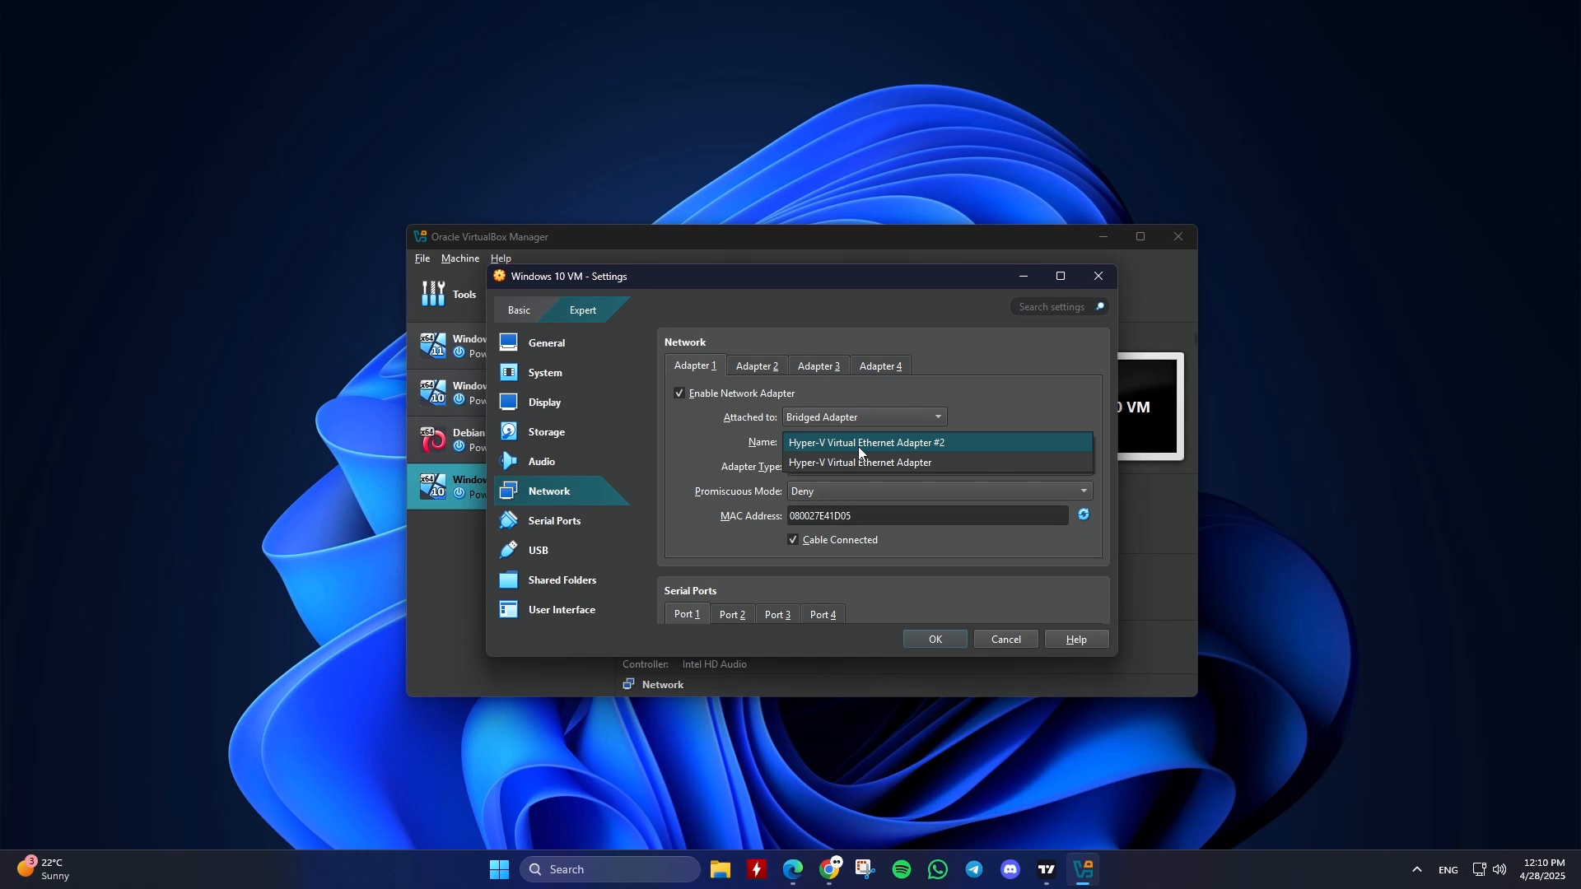
click(859, 446)
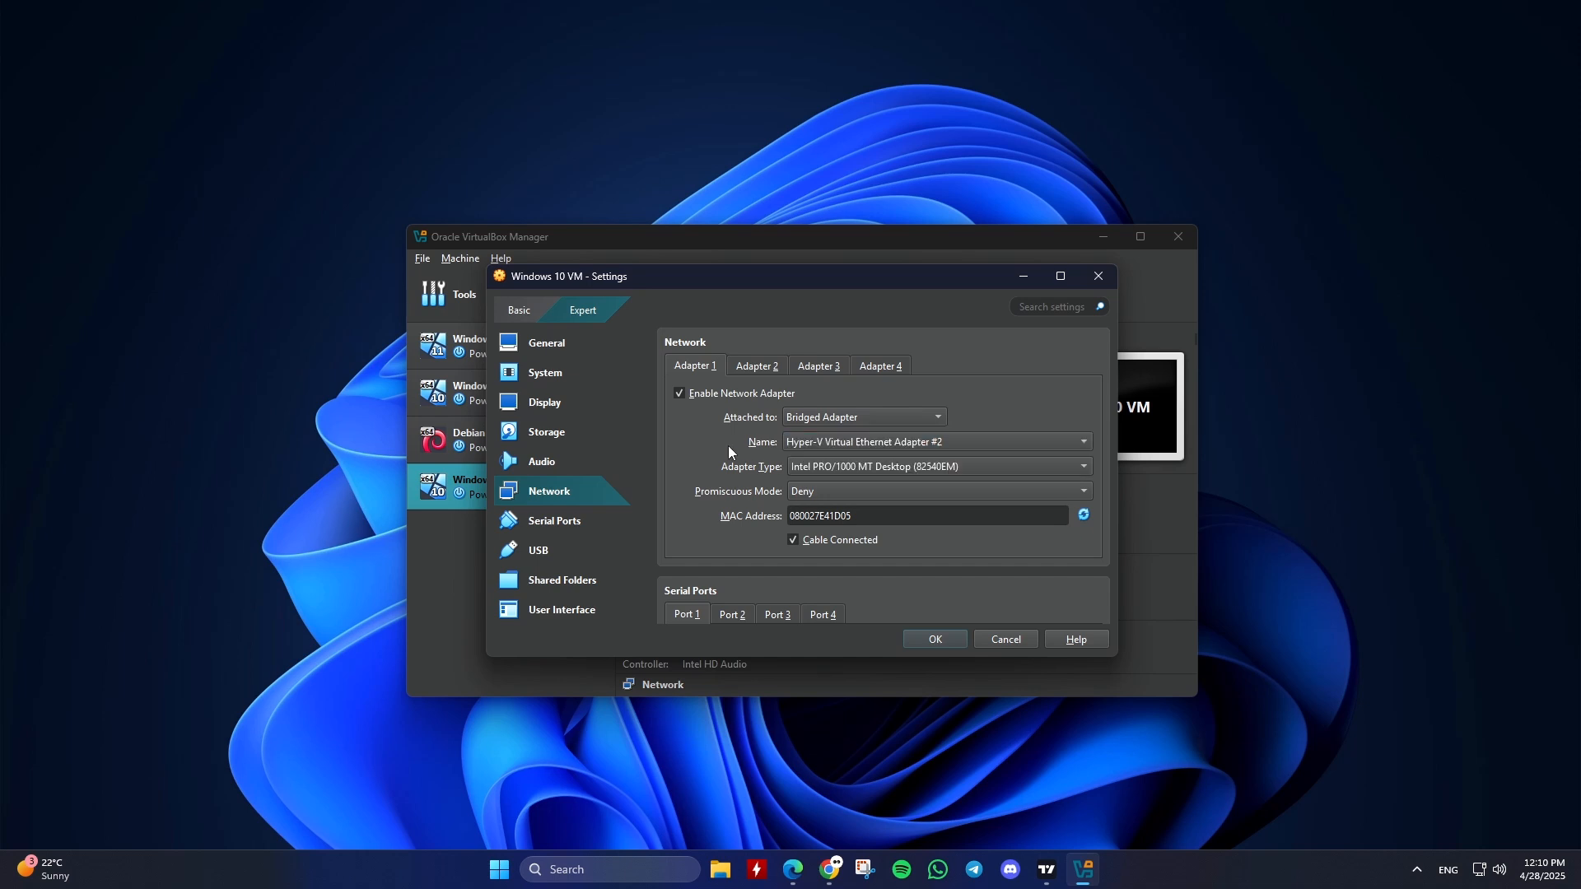
click(846, 472)
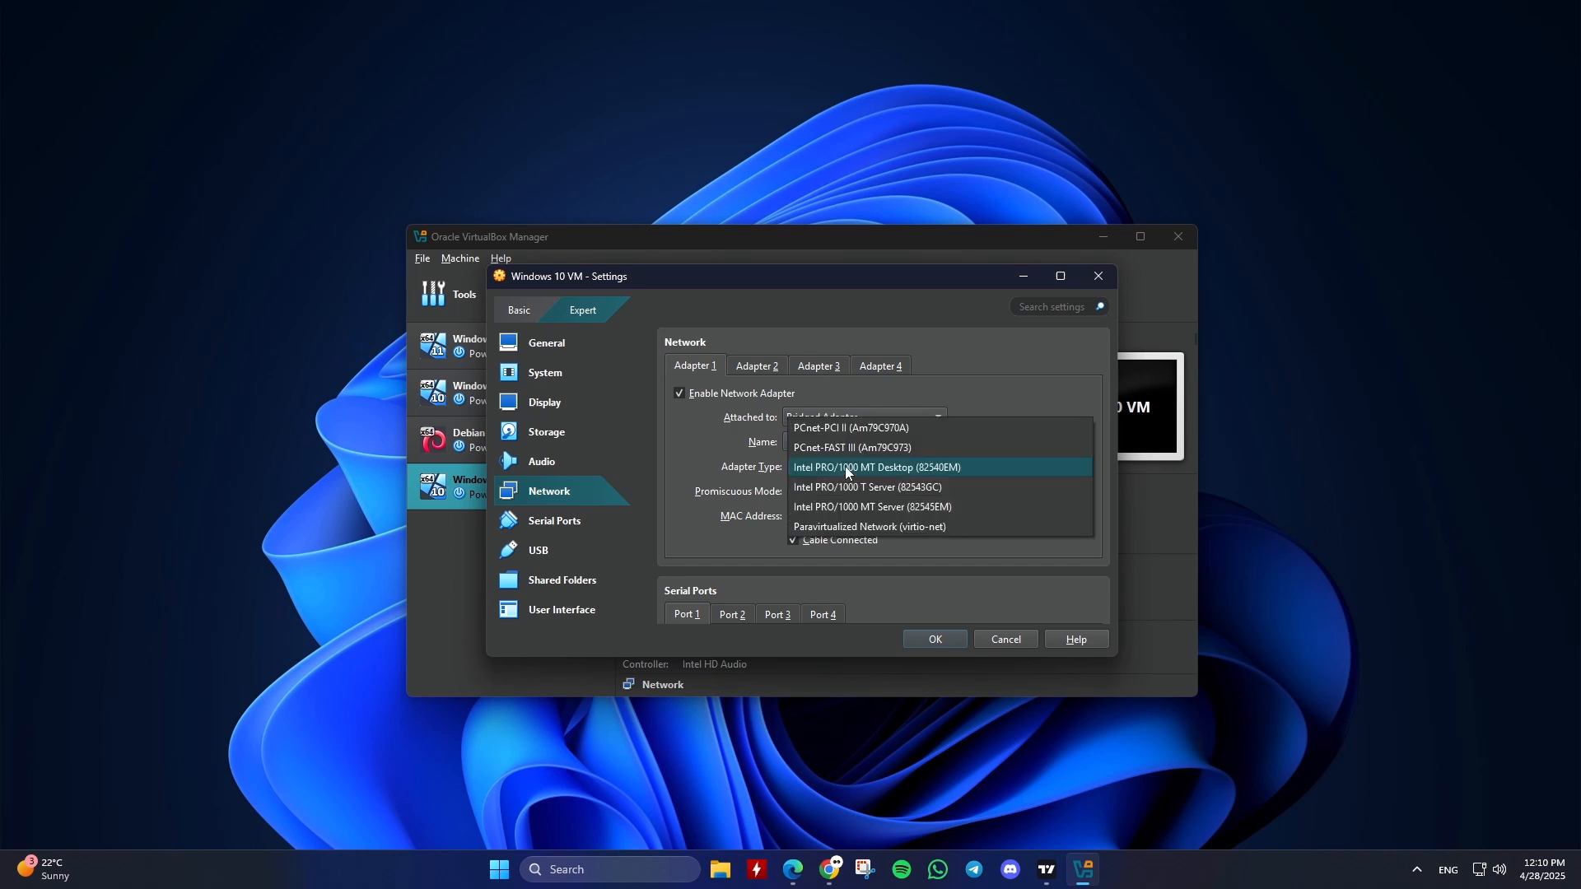
click(712, 444)
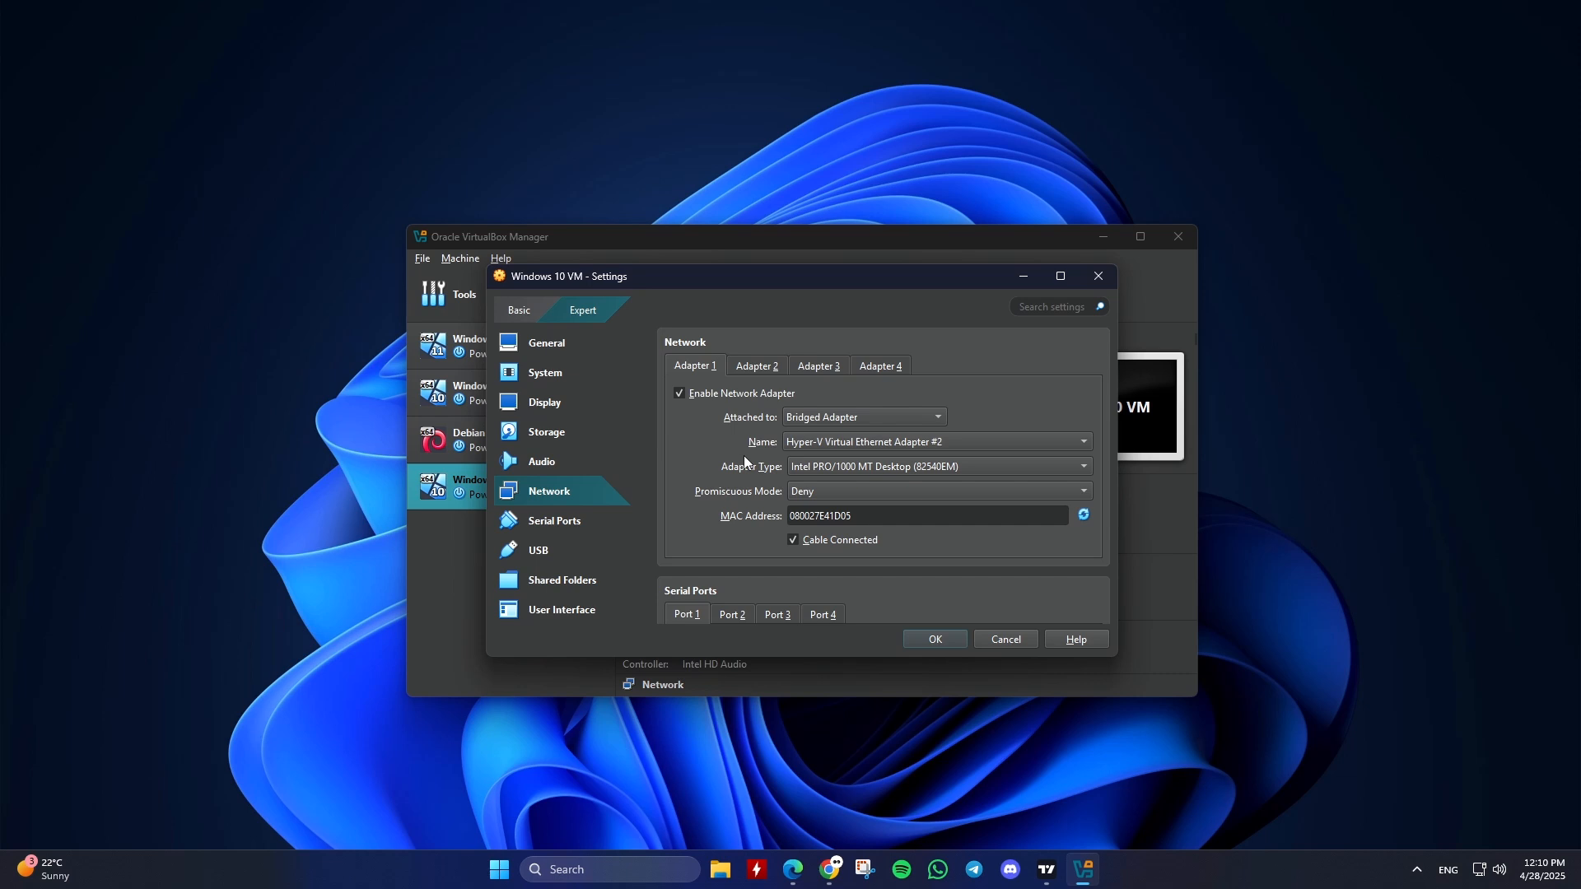
Look at the serial port options for Port 1 and Port 2
click(565, 527)
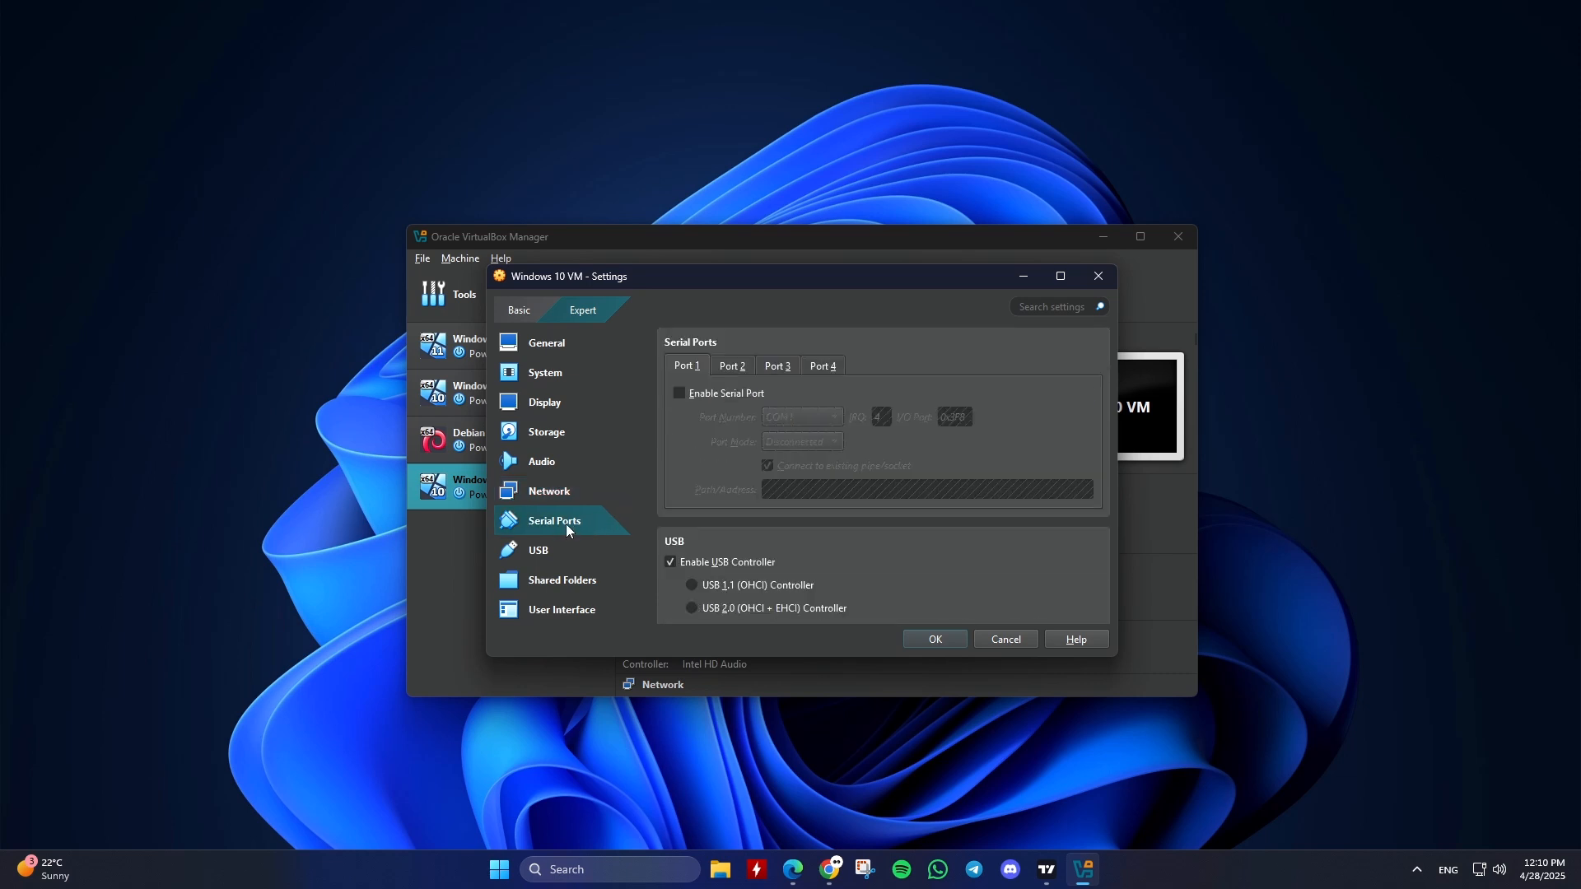
click(731, 372)
click(690, 371)
Add an empty device filter in the USB settings and remove it again
click(557, 560)
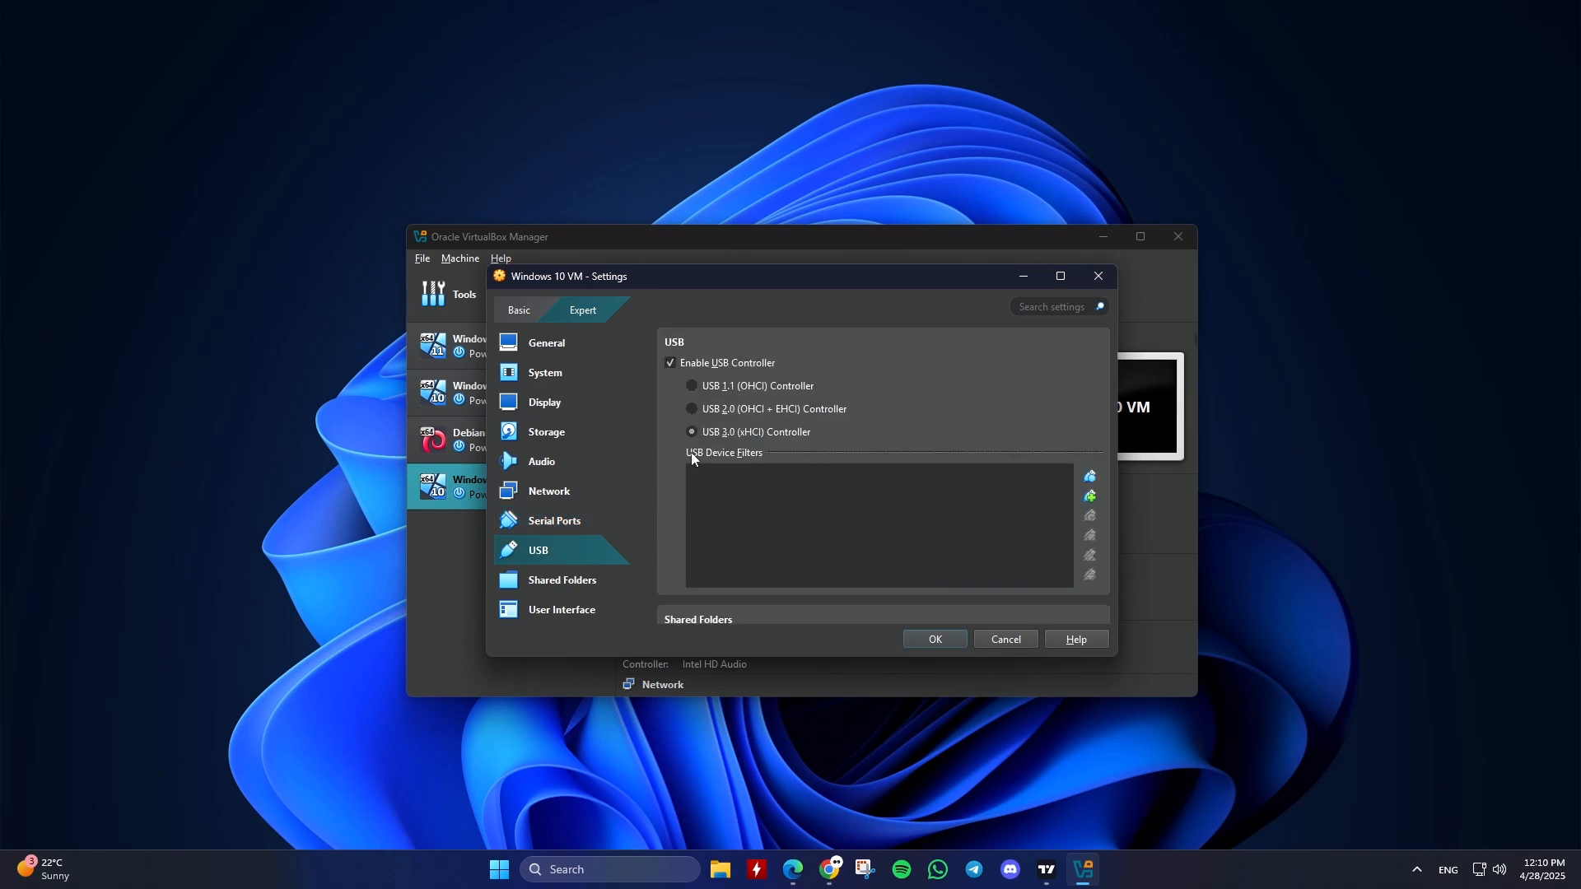
click(1089, 477)
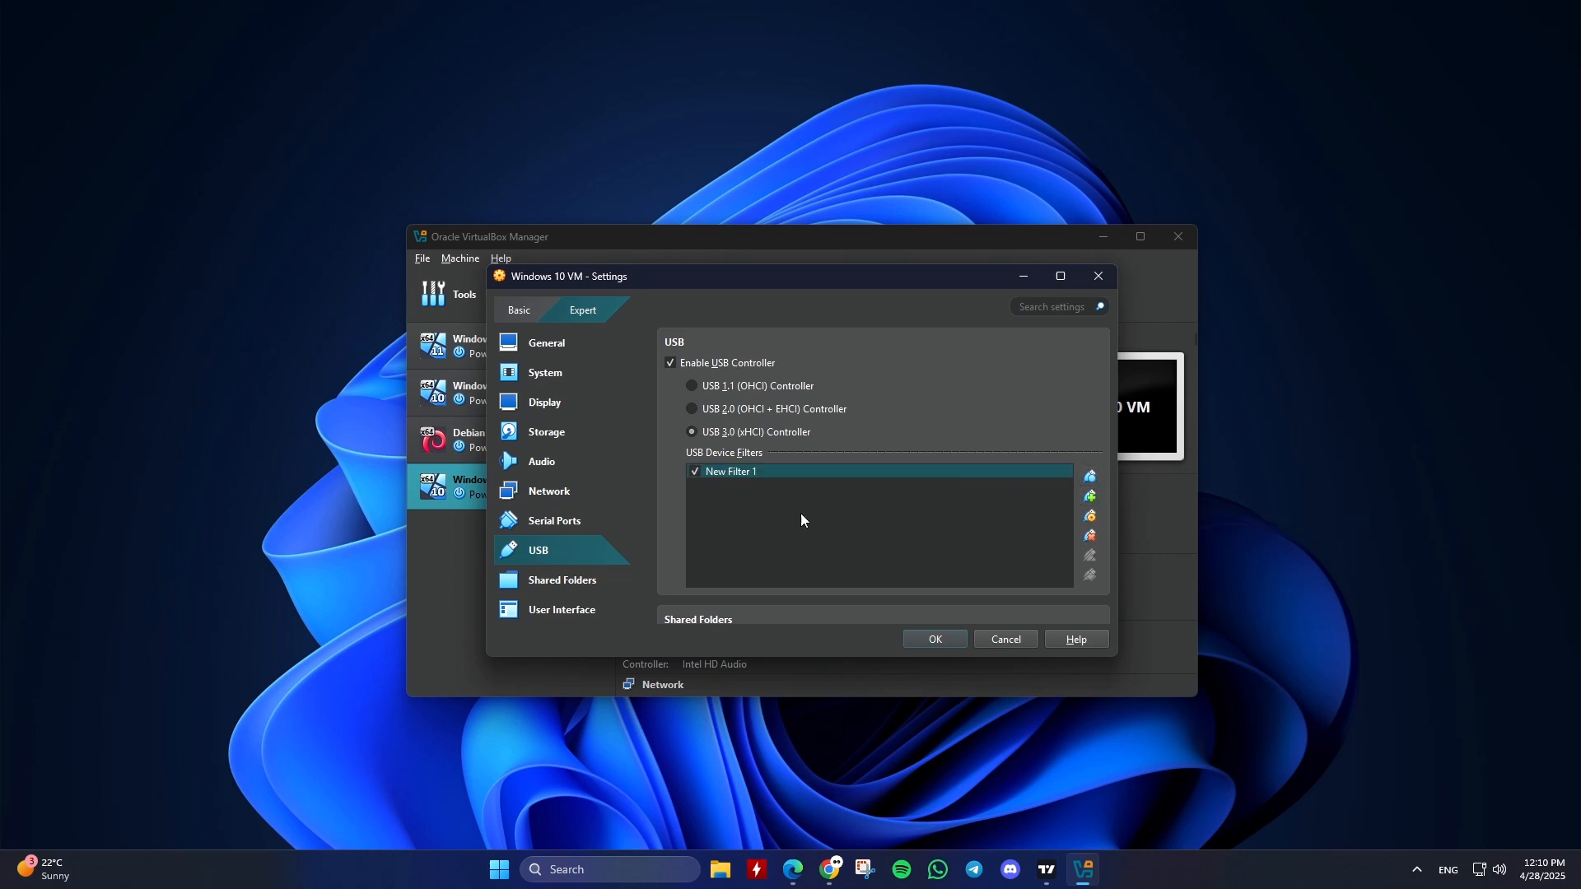
click(1090, 536)
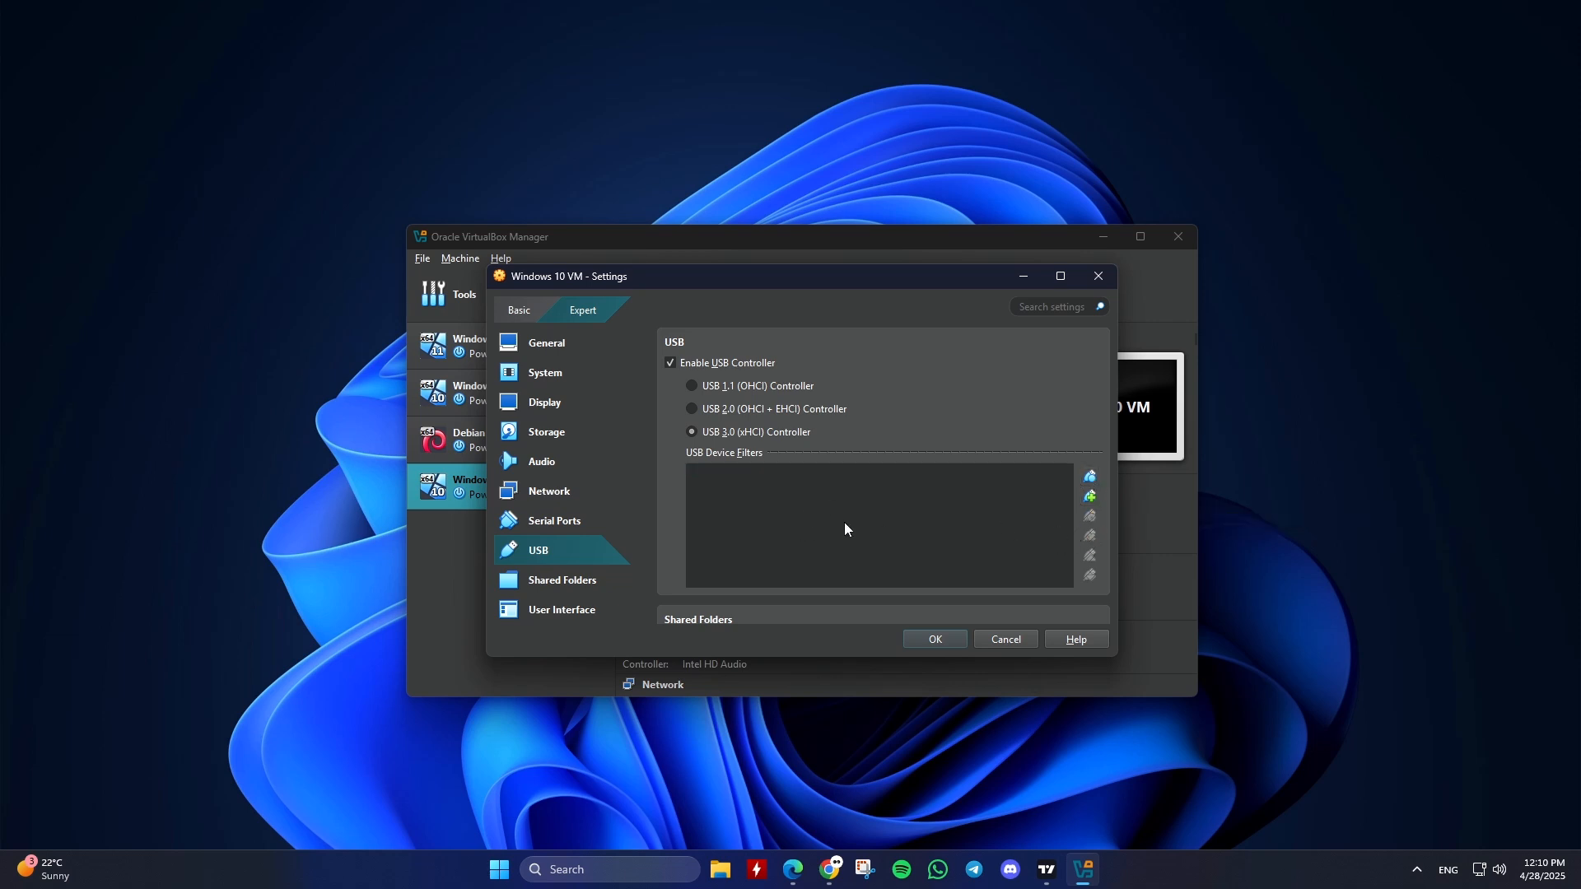
Examine the options for adding a shared folder to the machine, and cancel without adding one
click(564, 592)
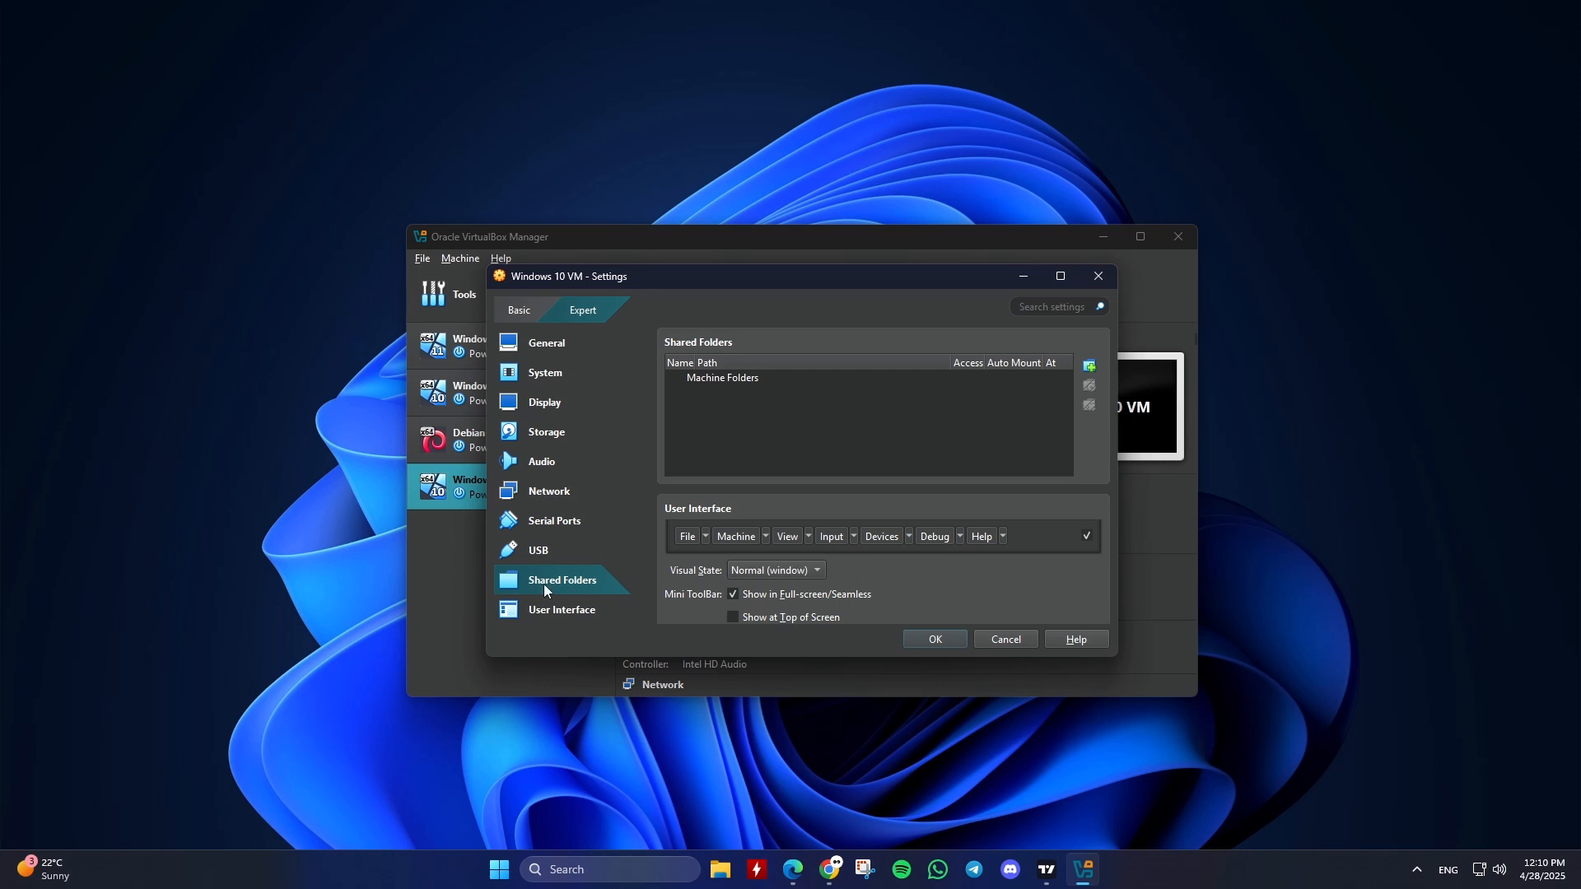
click(1088, 366)
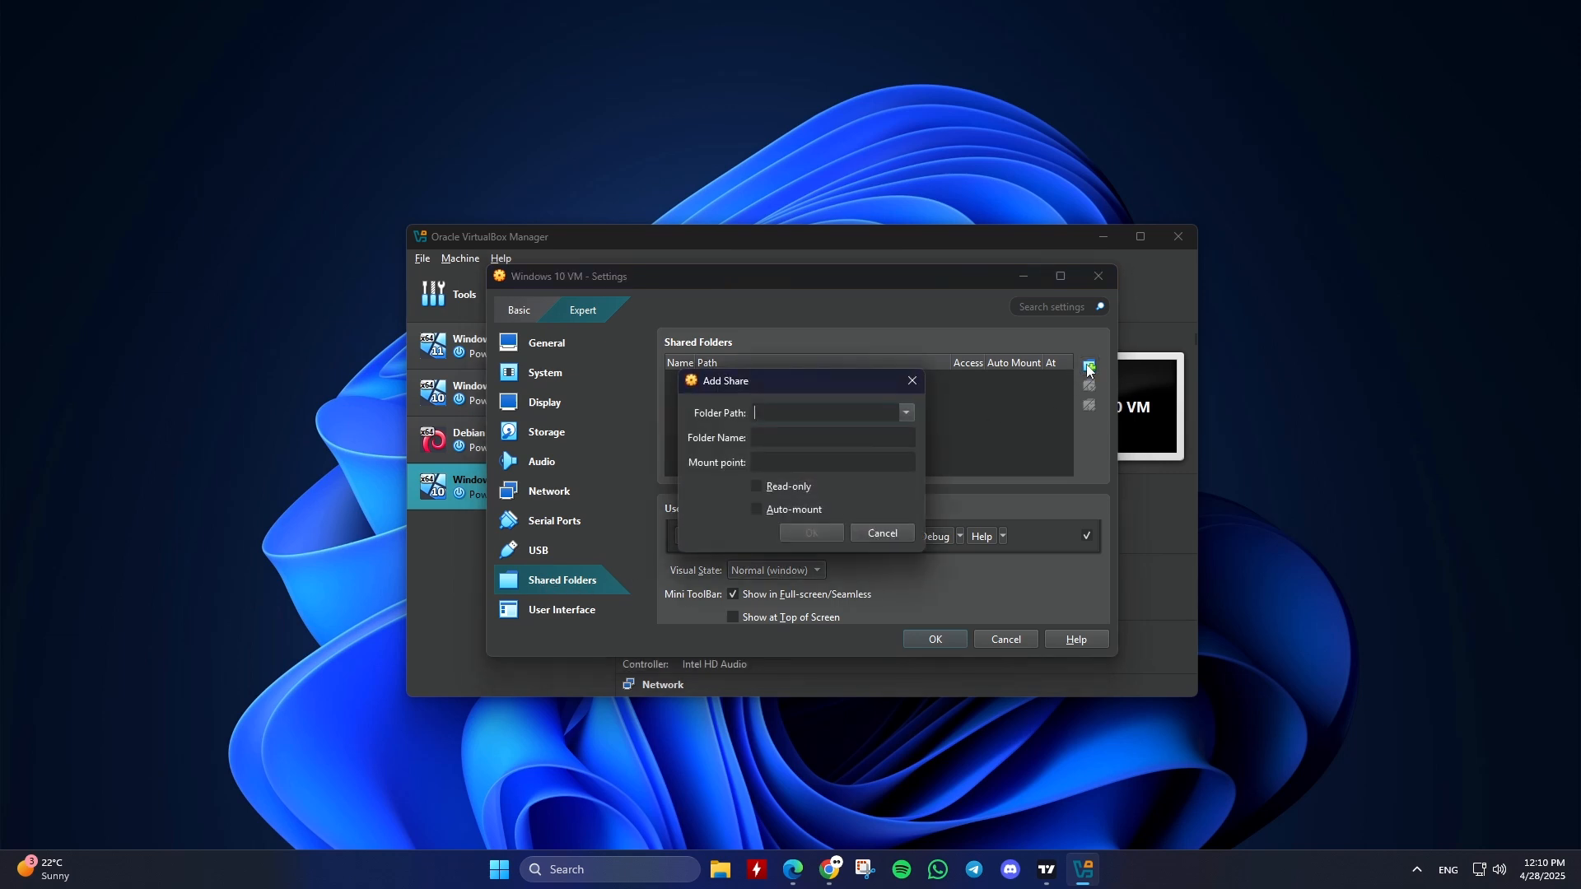
click(907, 414)
click(892, 452)
click(883, 535)
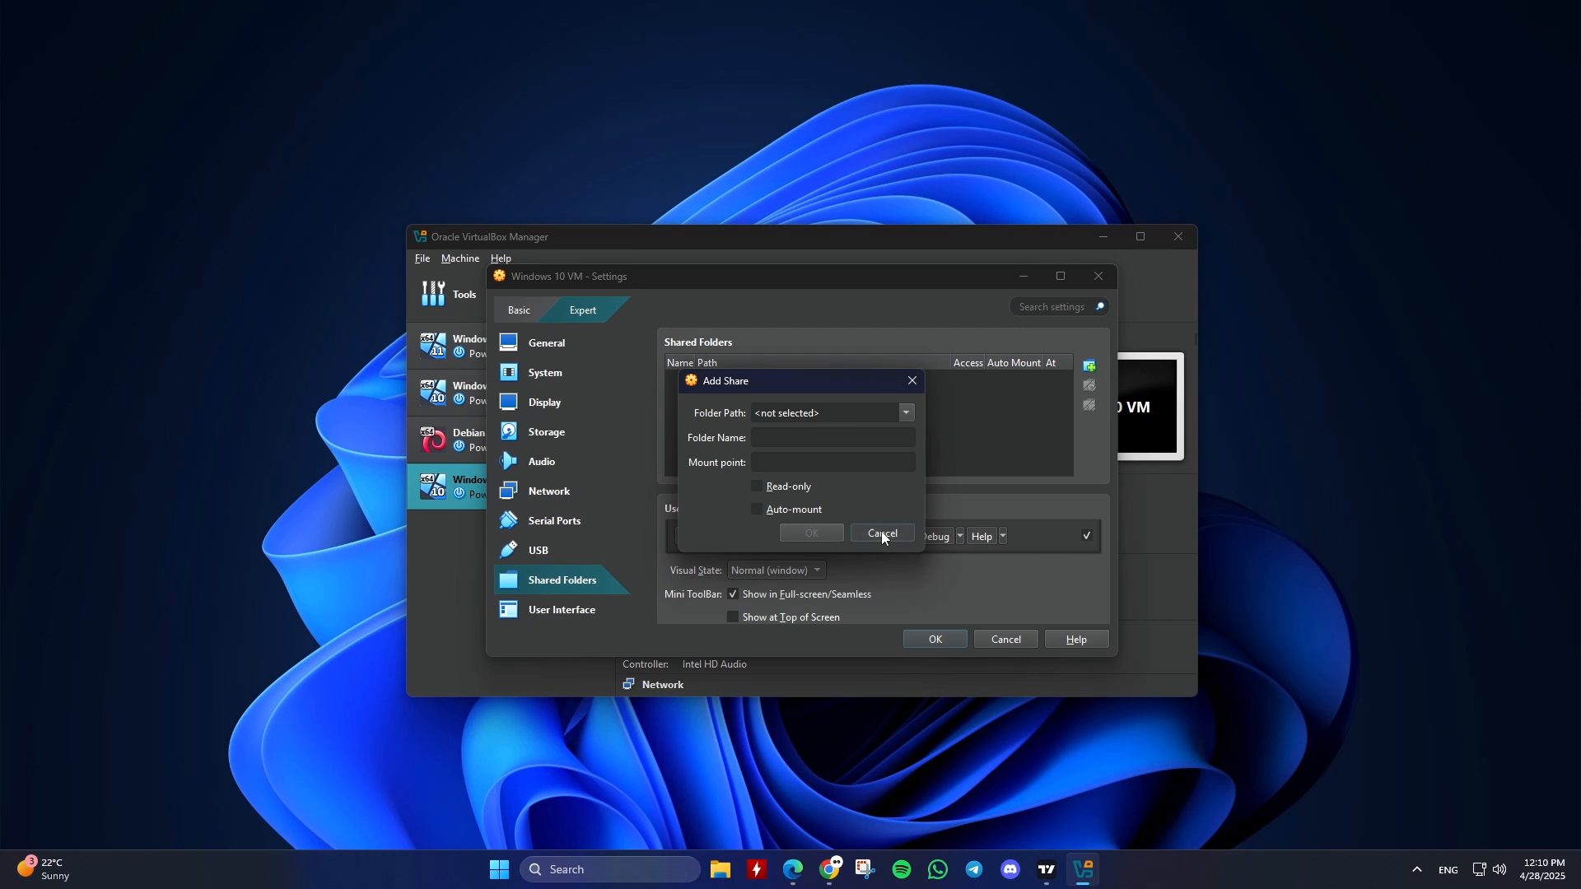
Keep the user interface's visual state at Normal (window), disable the mini toolbar in full-screen/seamless mode, and save the machine settings
click(563, 616)
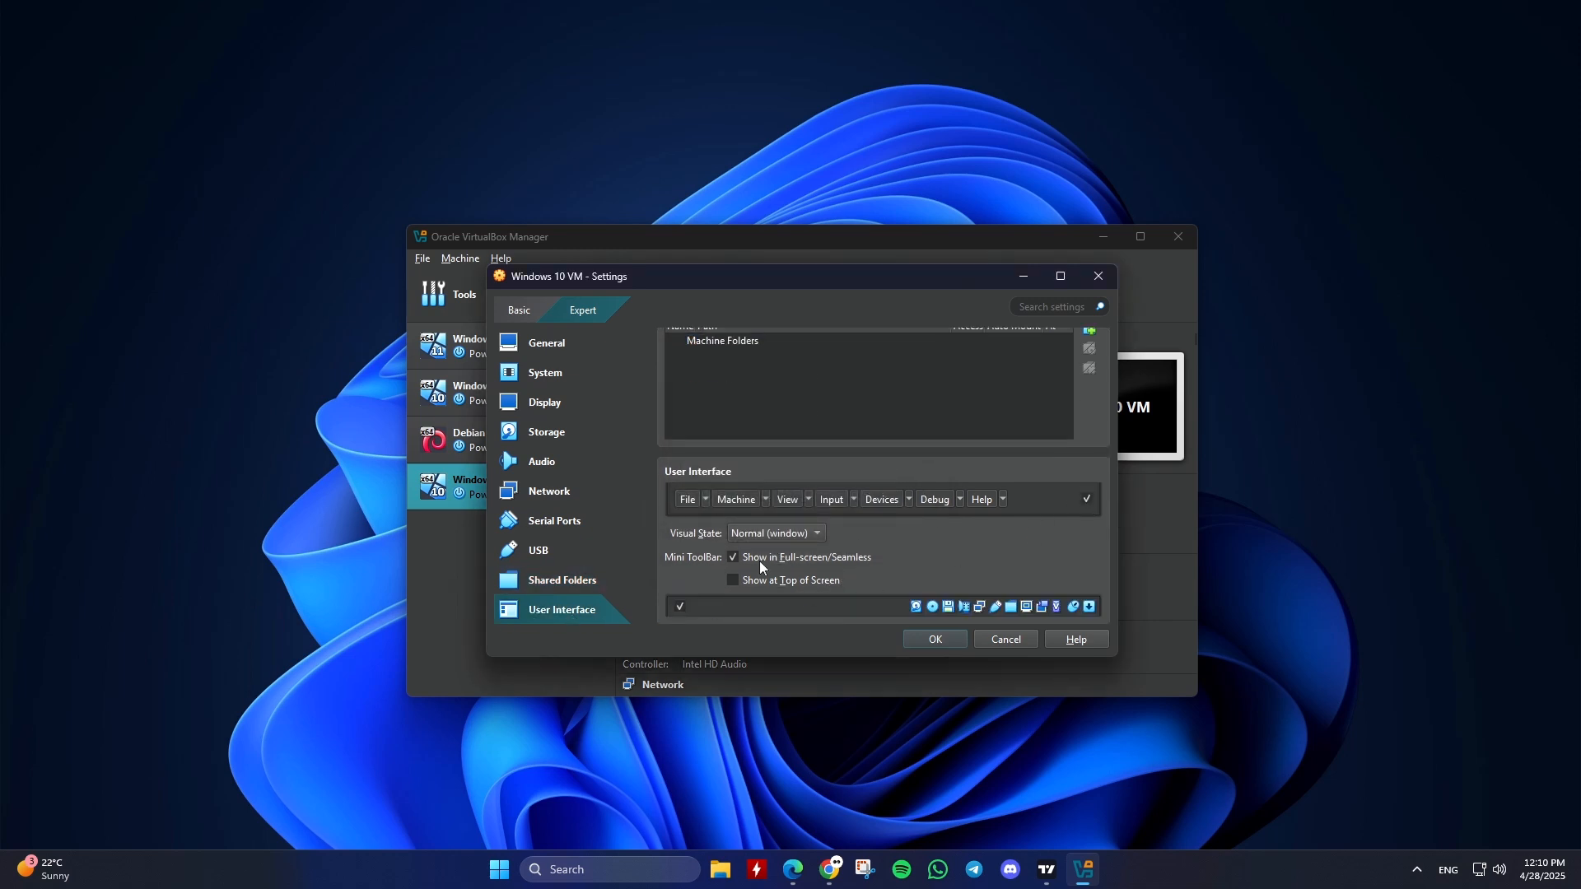
click(766, 535)
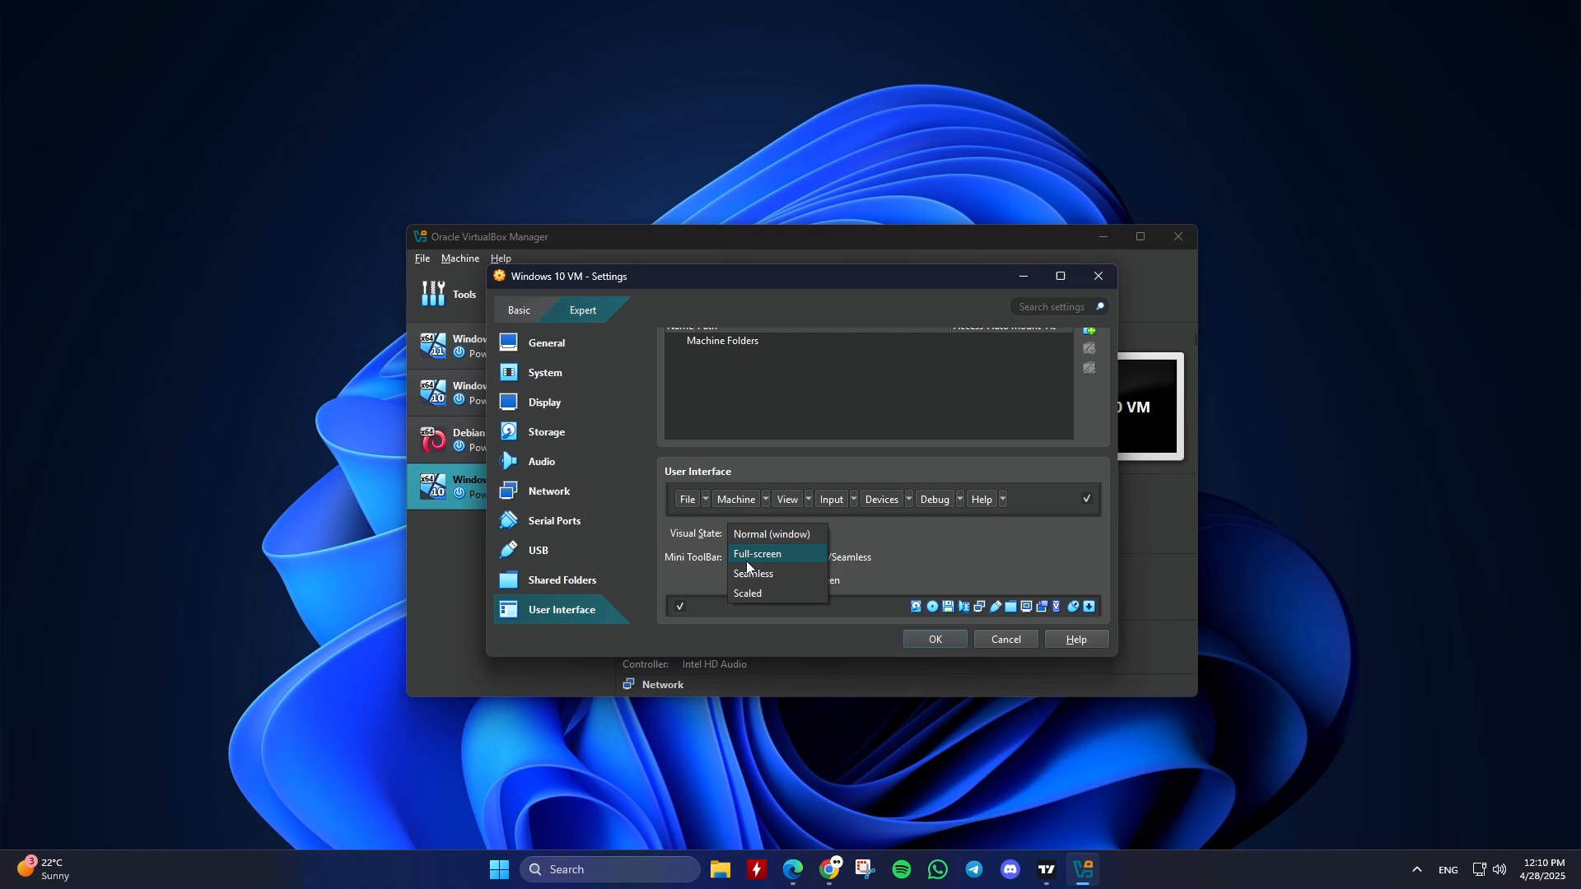
click(795, 536)
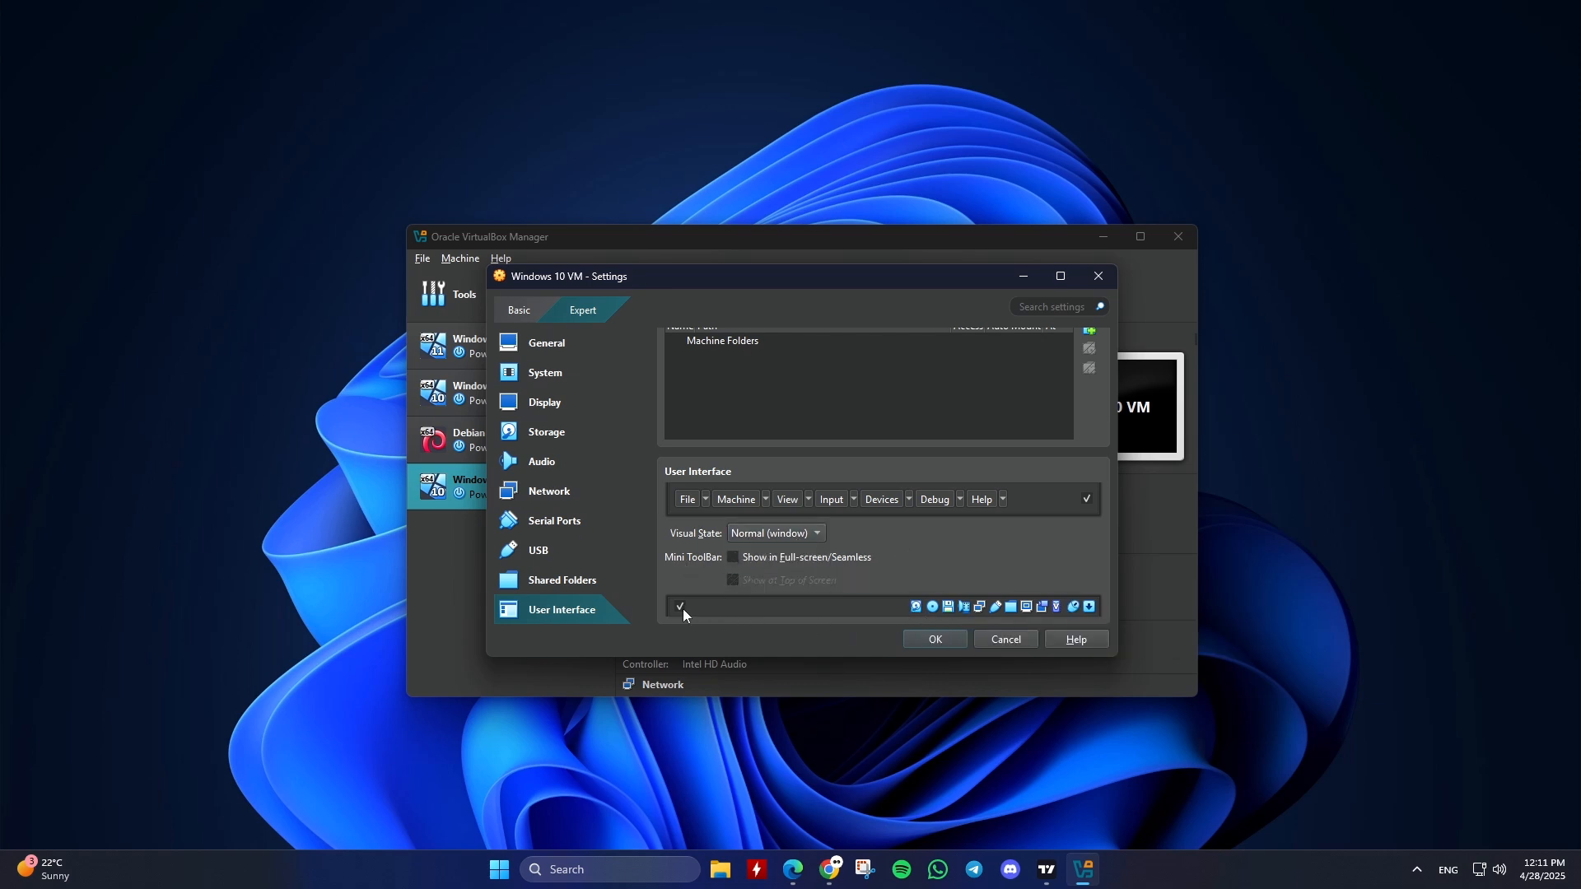
click(936, 641)
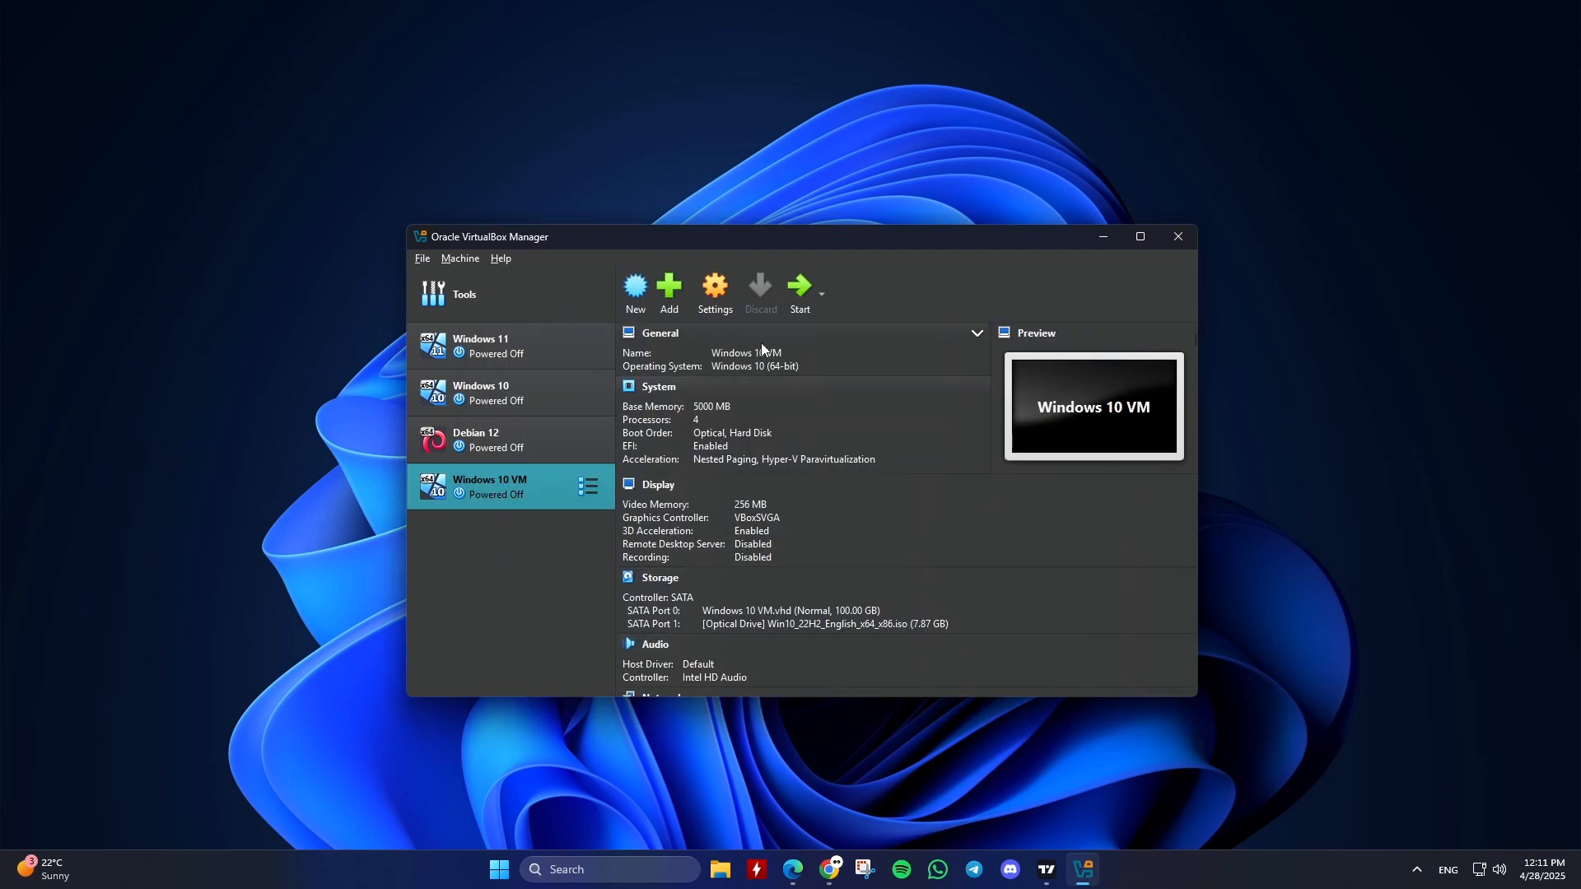
Start the Windows 10 VM and boot it into Windows 10 Setup (64-bit)
click(801, 303)
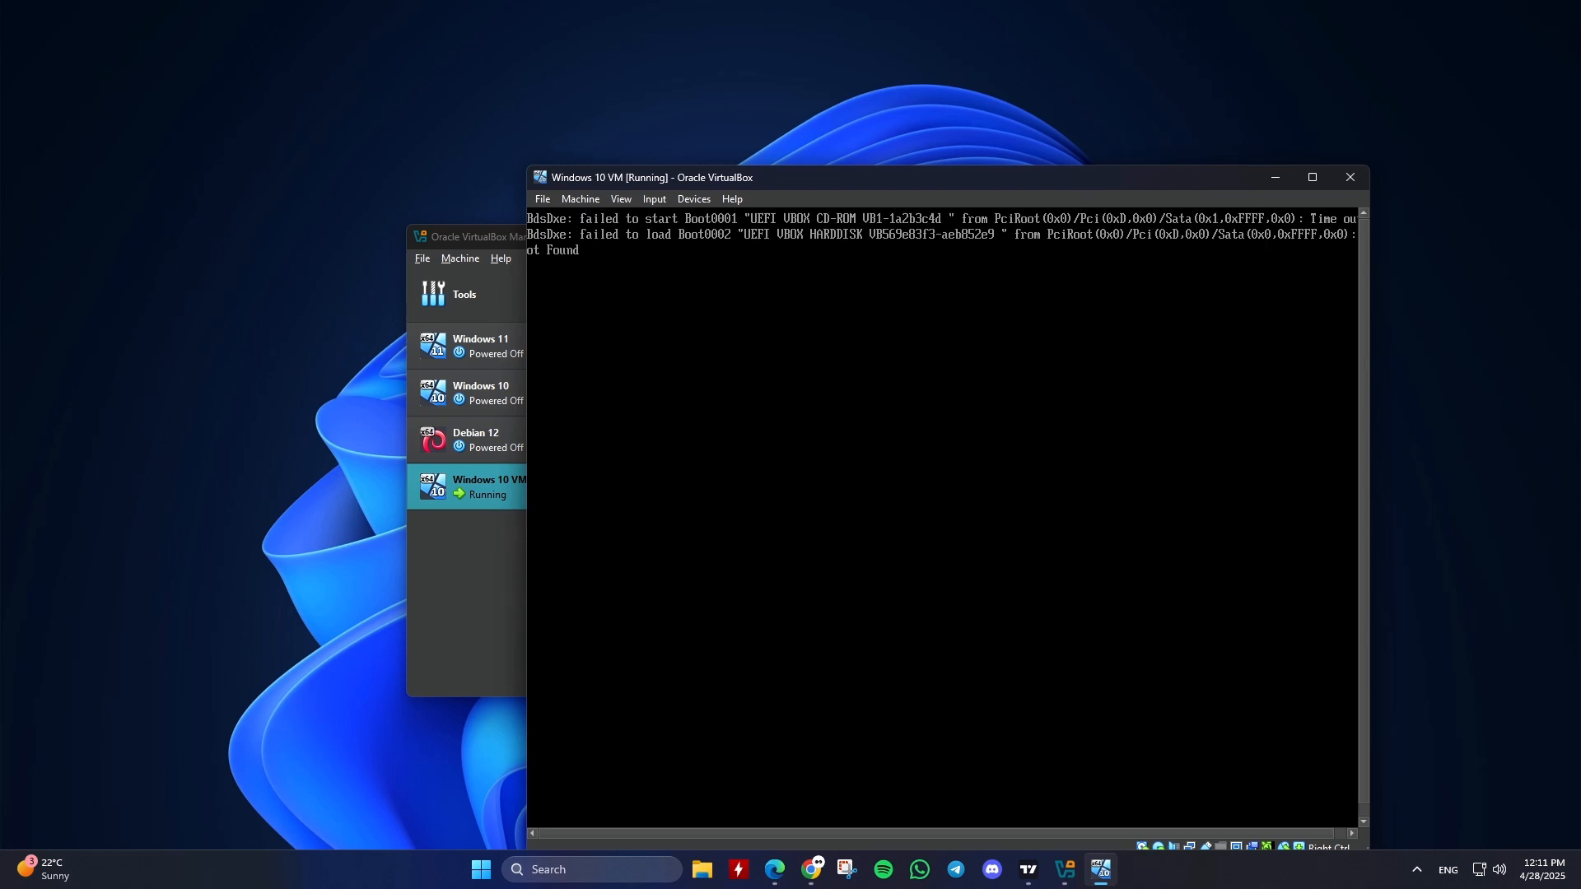
key(Return)
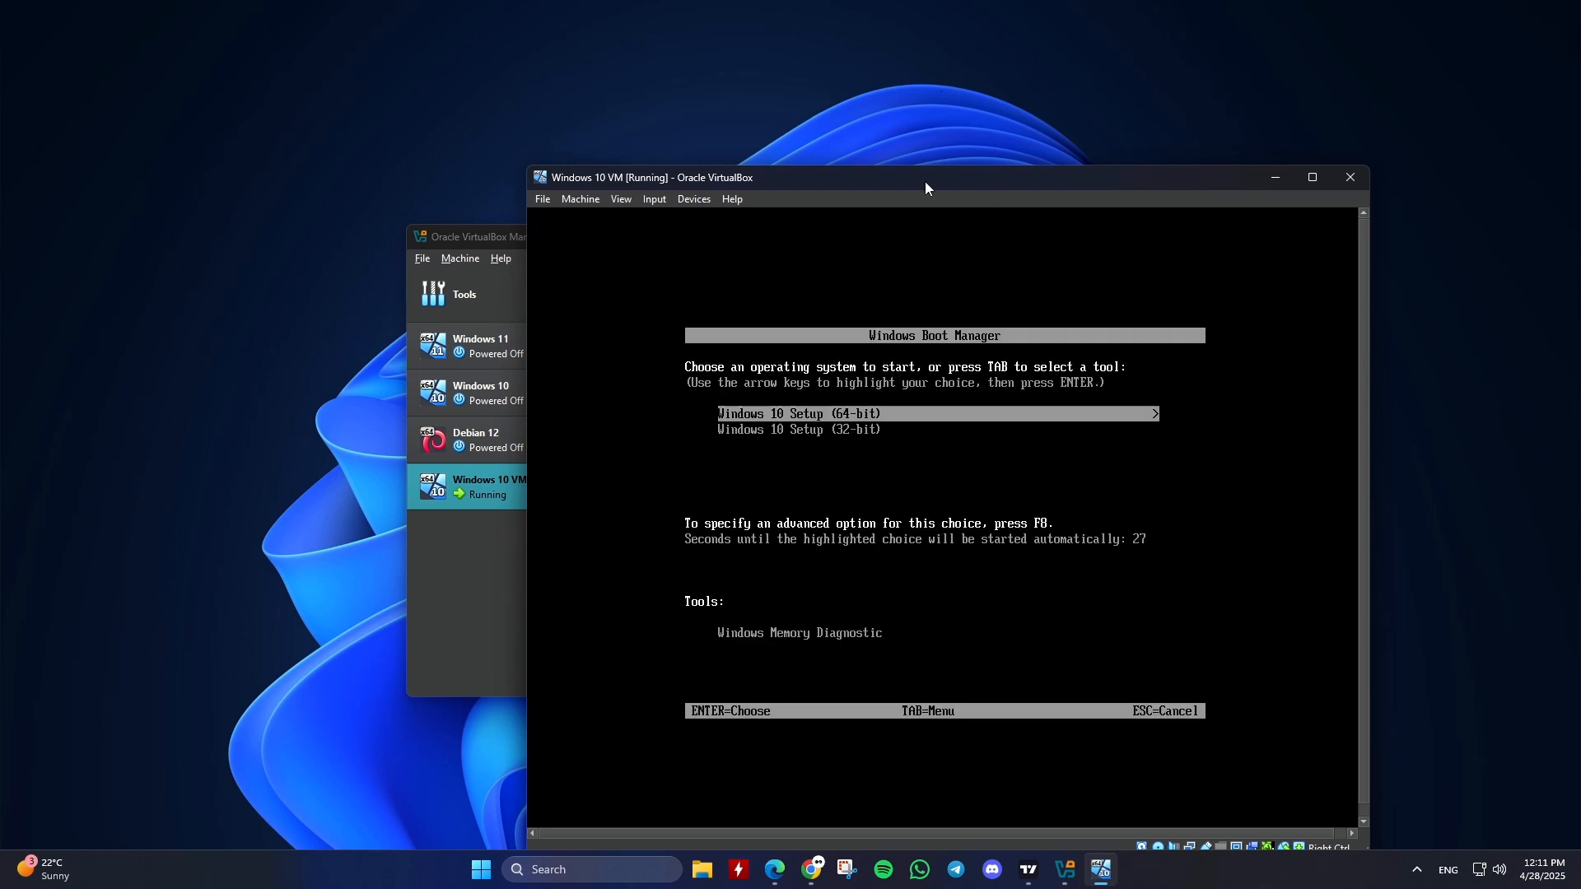
drag(926, 188, 830, 130)
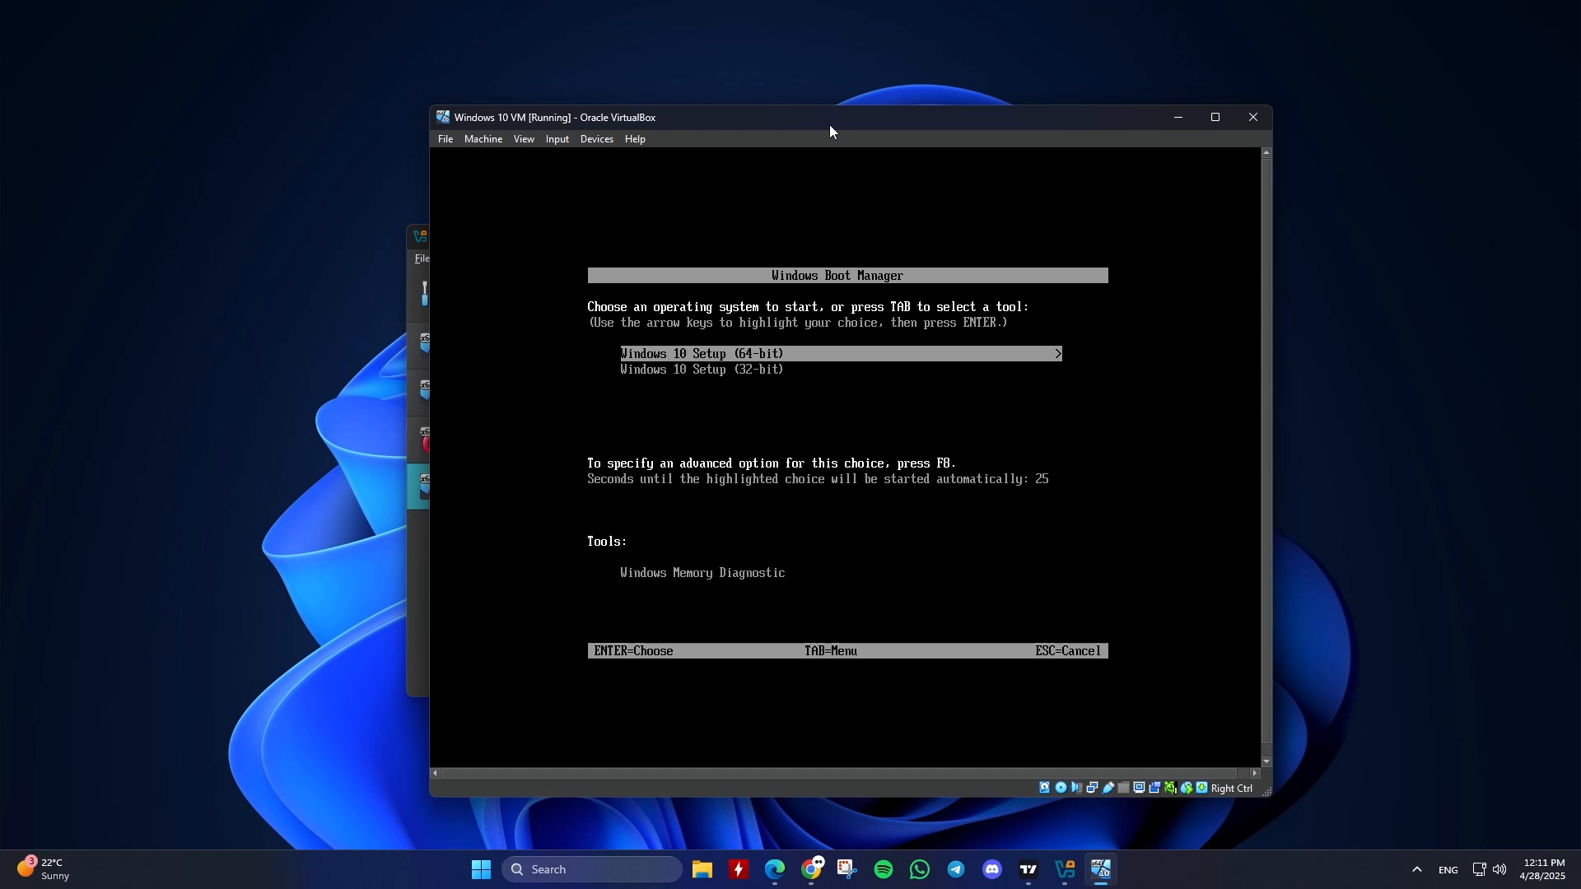
key(Return)
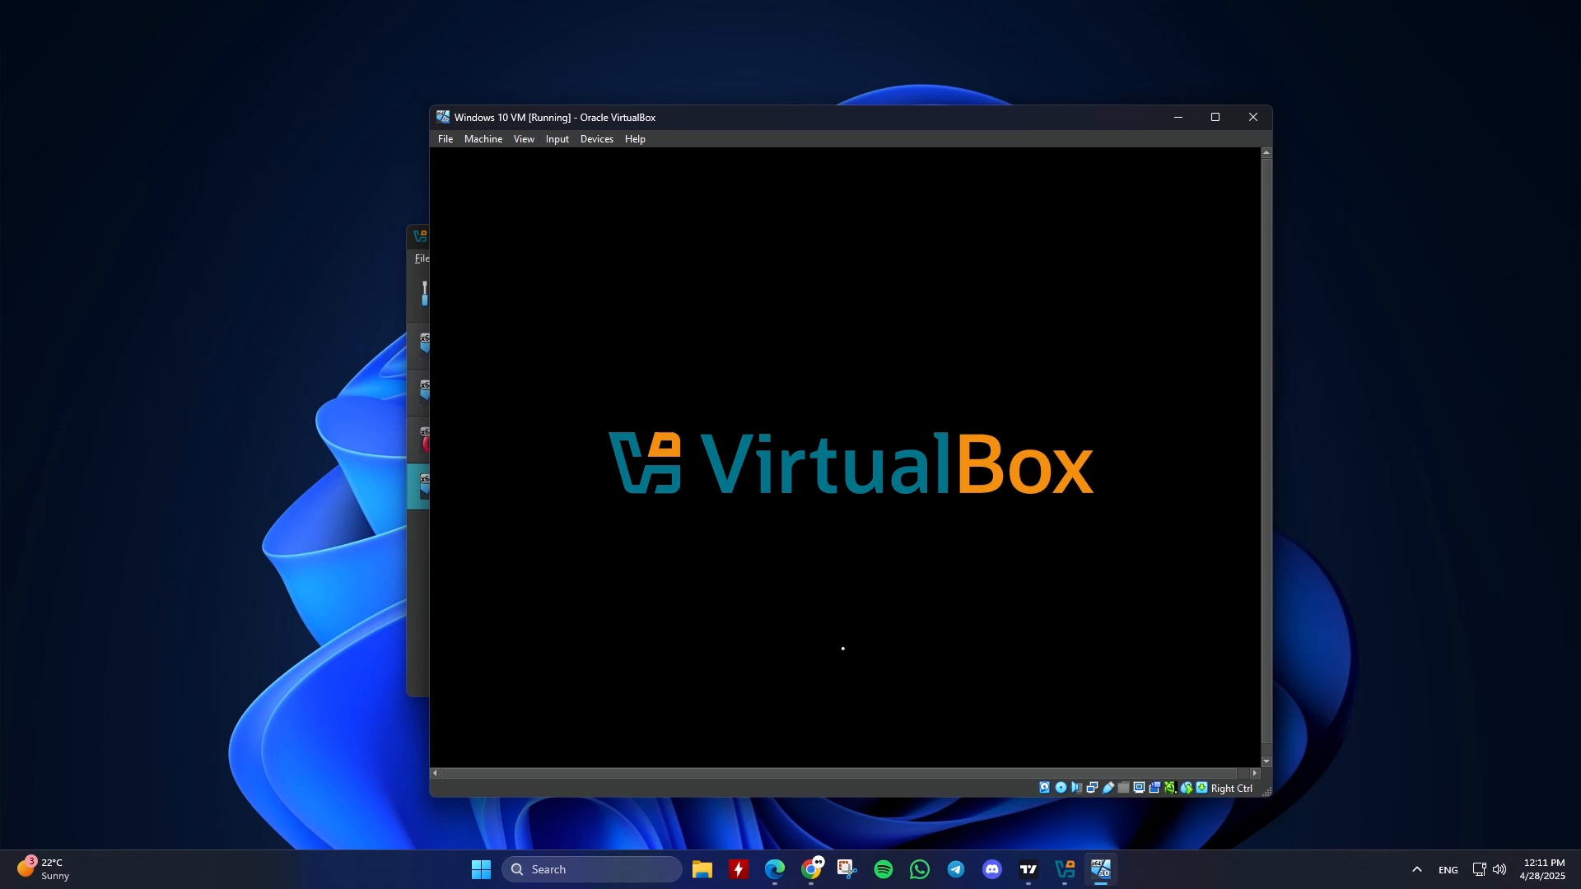
Switch the running virtual machine to full-screen mode and return it to windowed mode
key(ctrl+f)
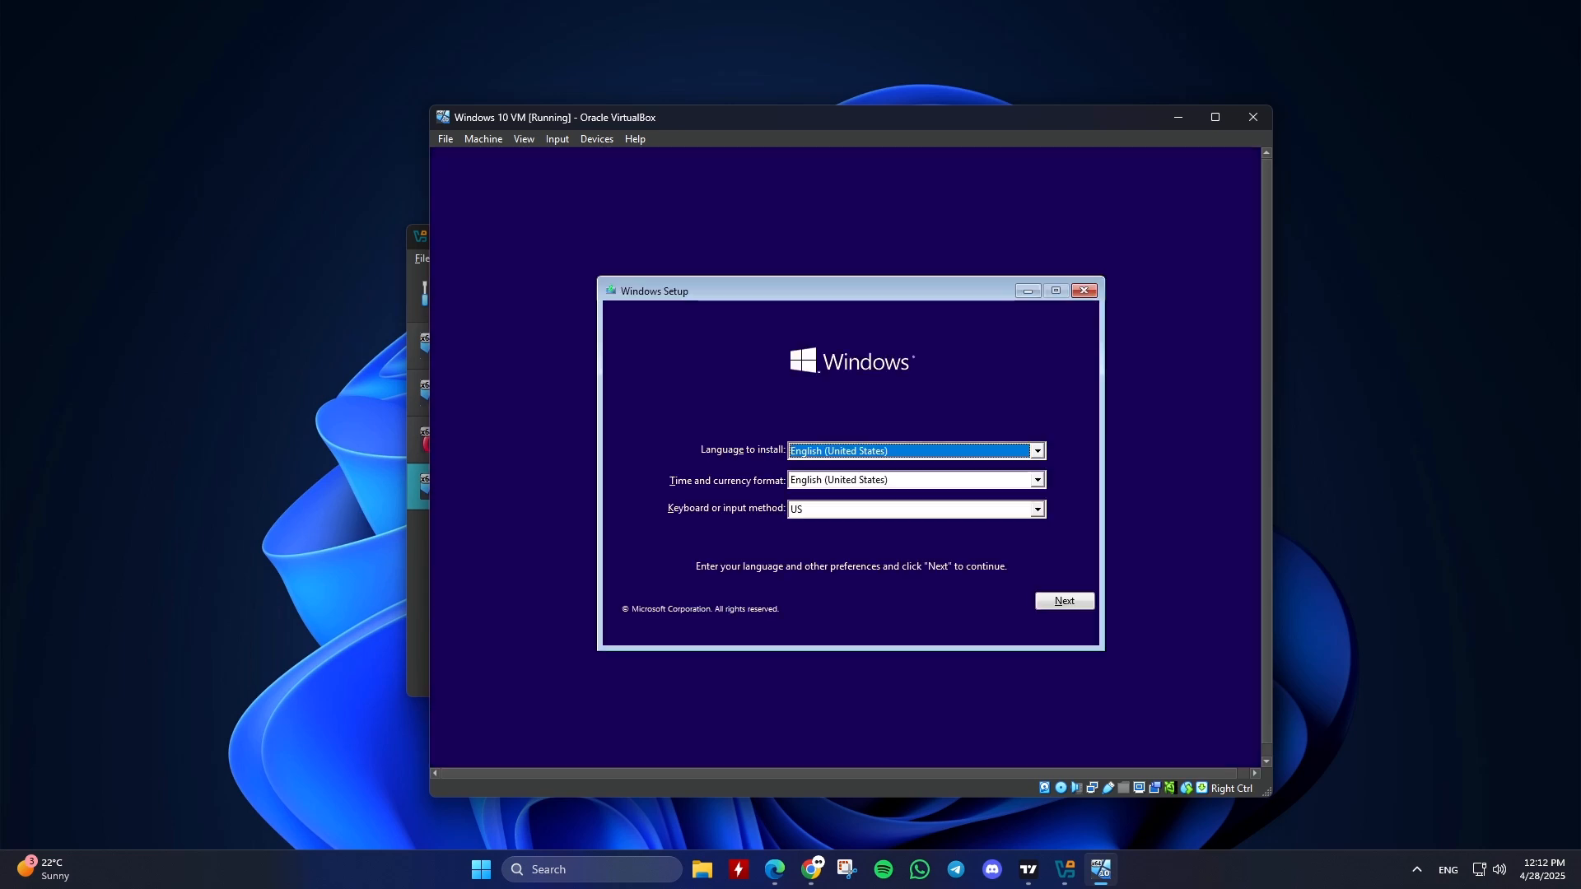
key(ctrl+f)
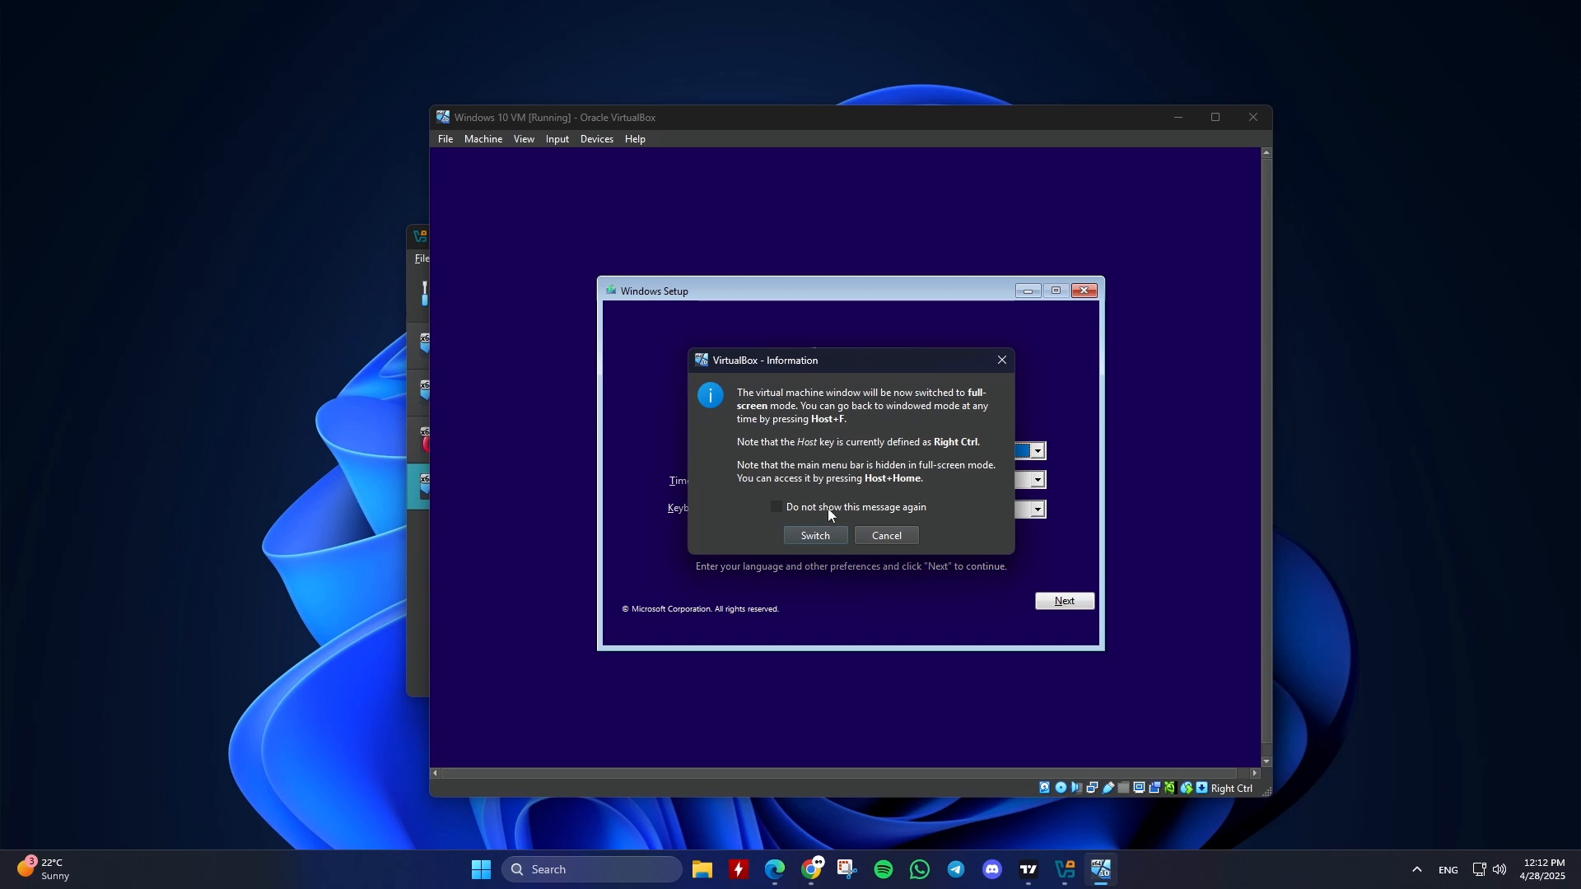
click(815, 535)
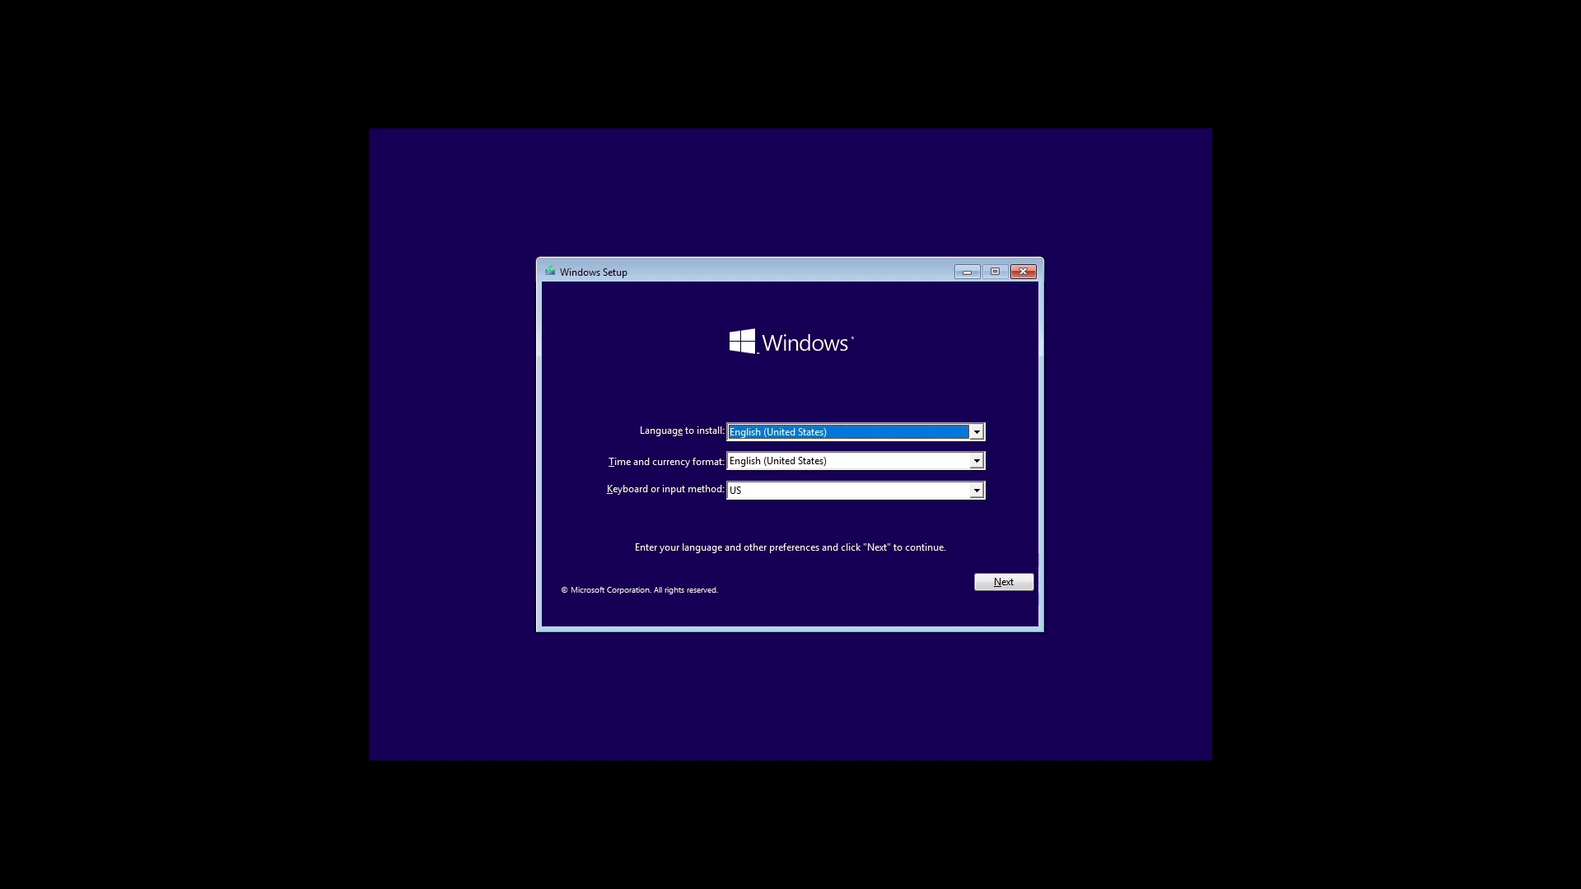
key(ctrl+f)
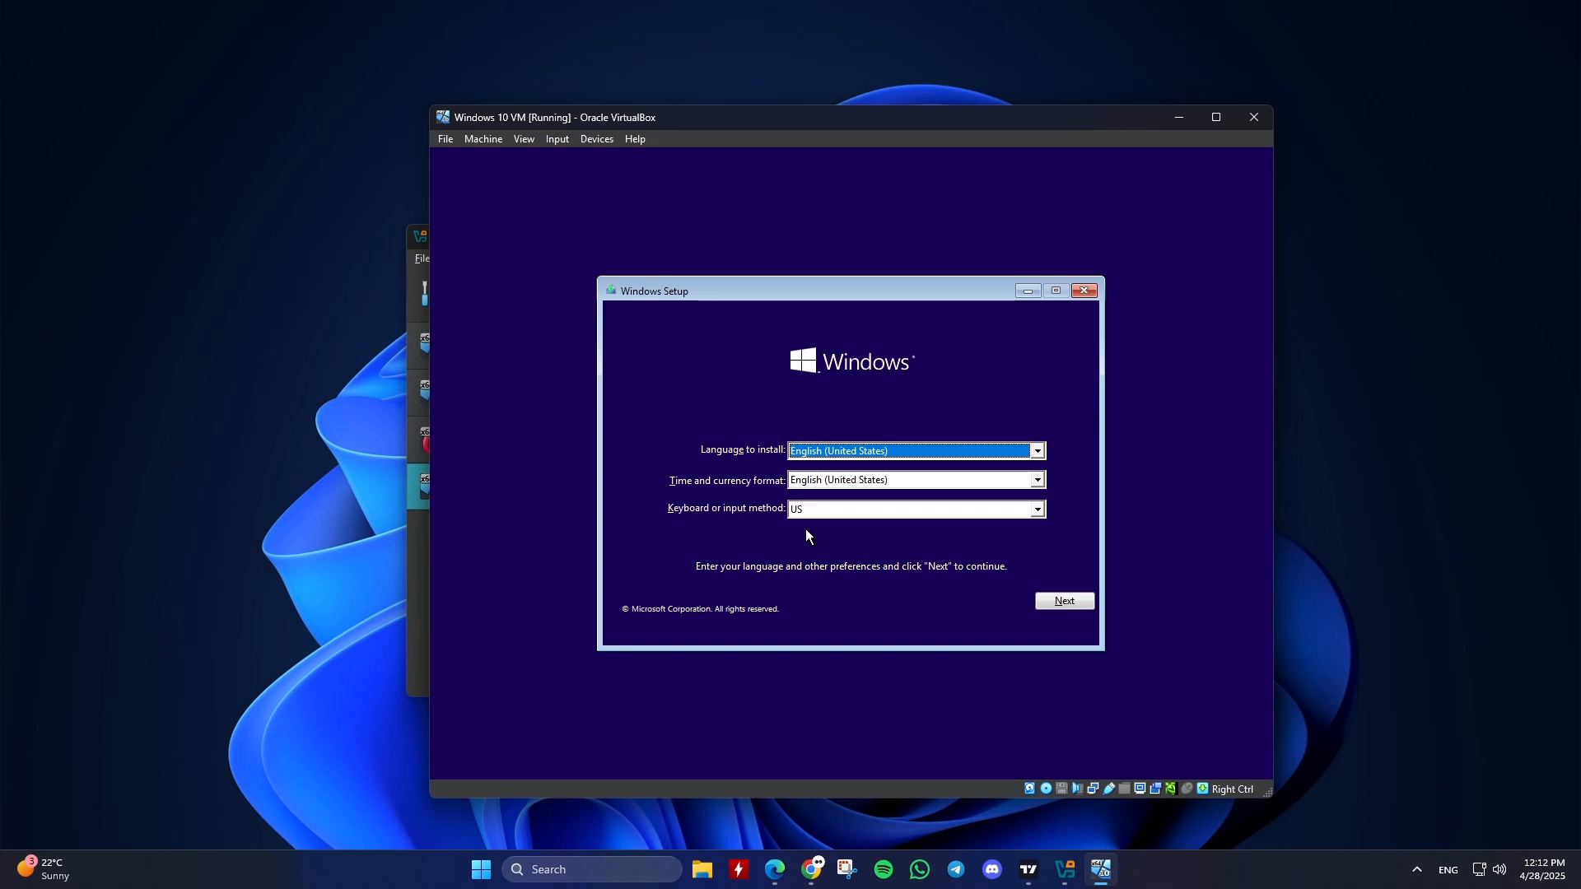
Power off the Windows 10 VM and close the VirtualBox Manager
click(1255, 117)
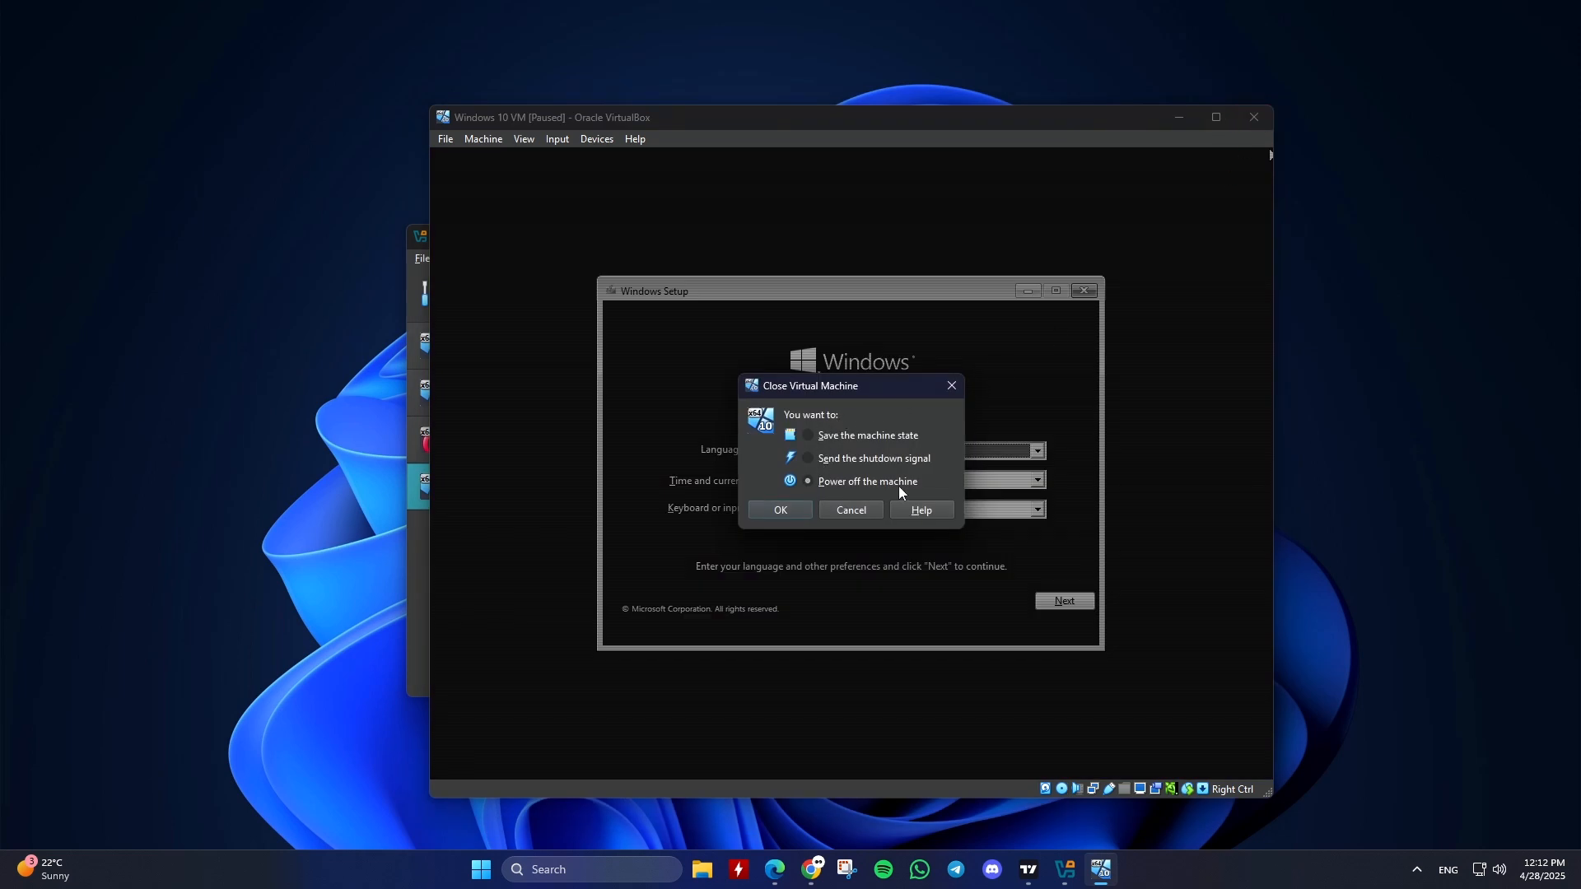
click(800, 504)
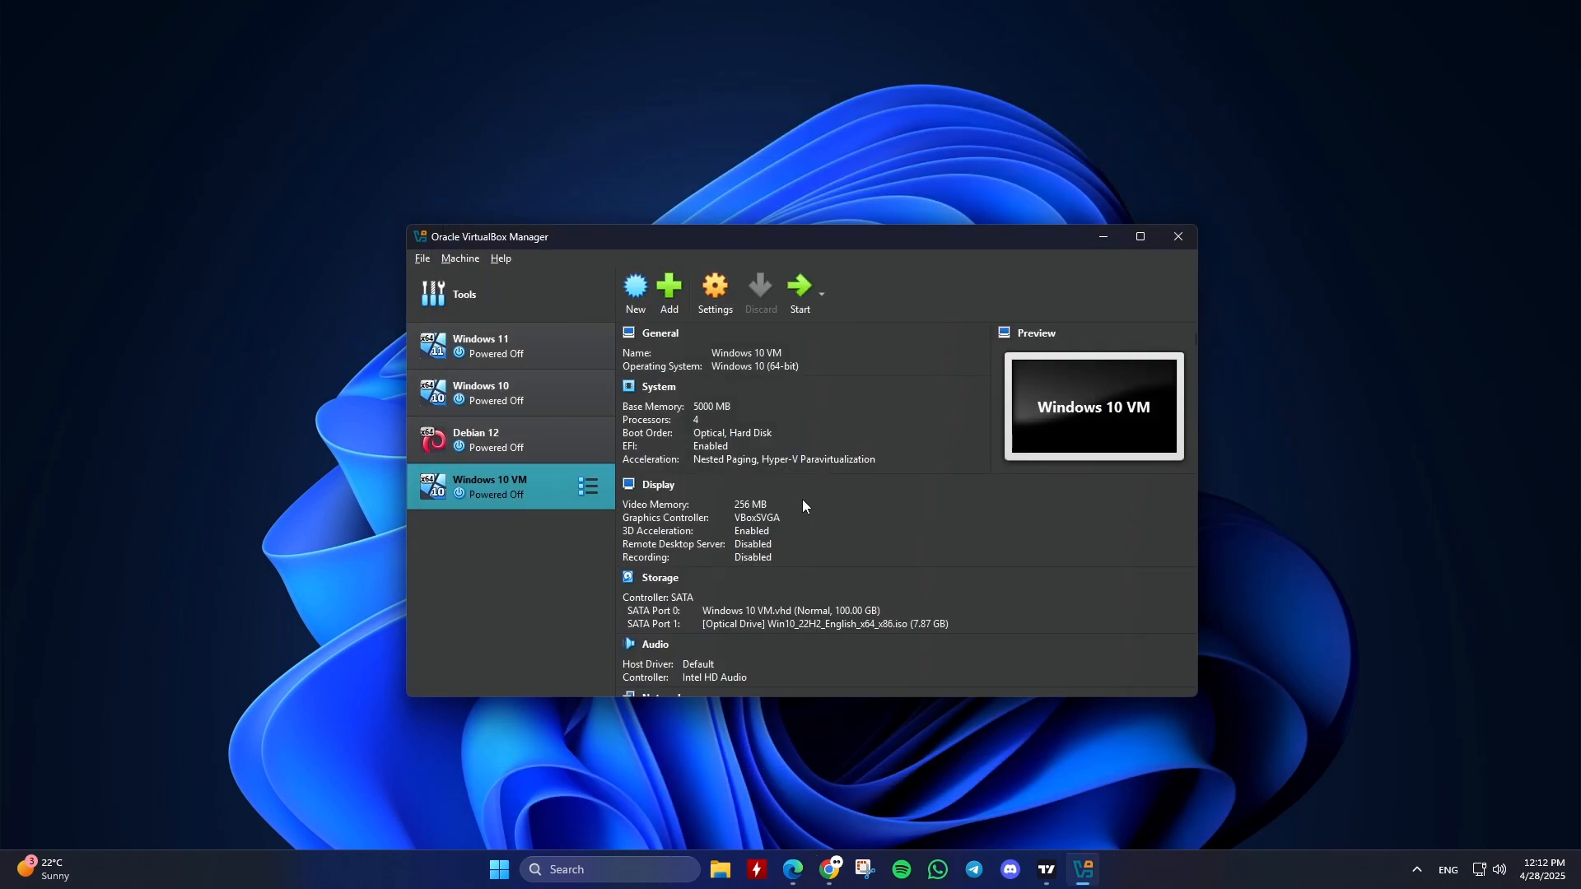
click(1179, 239)
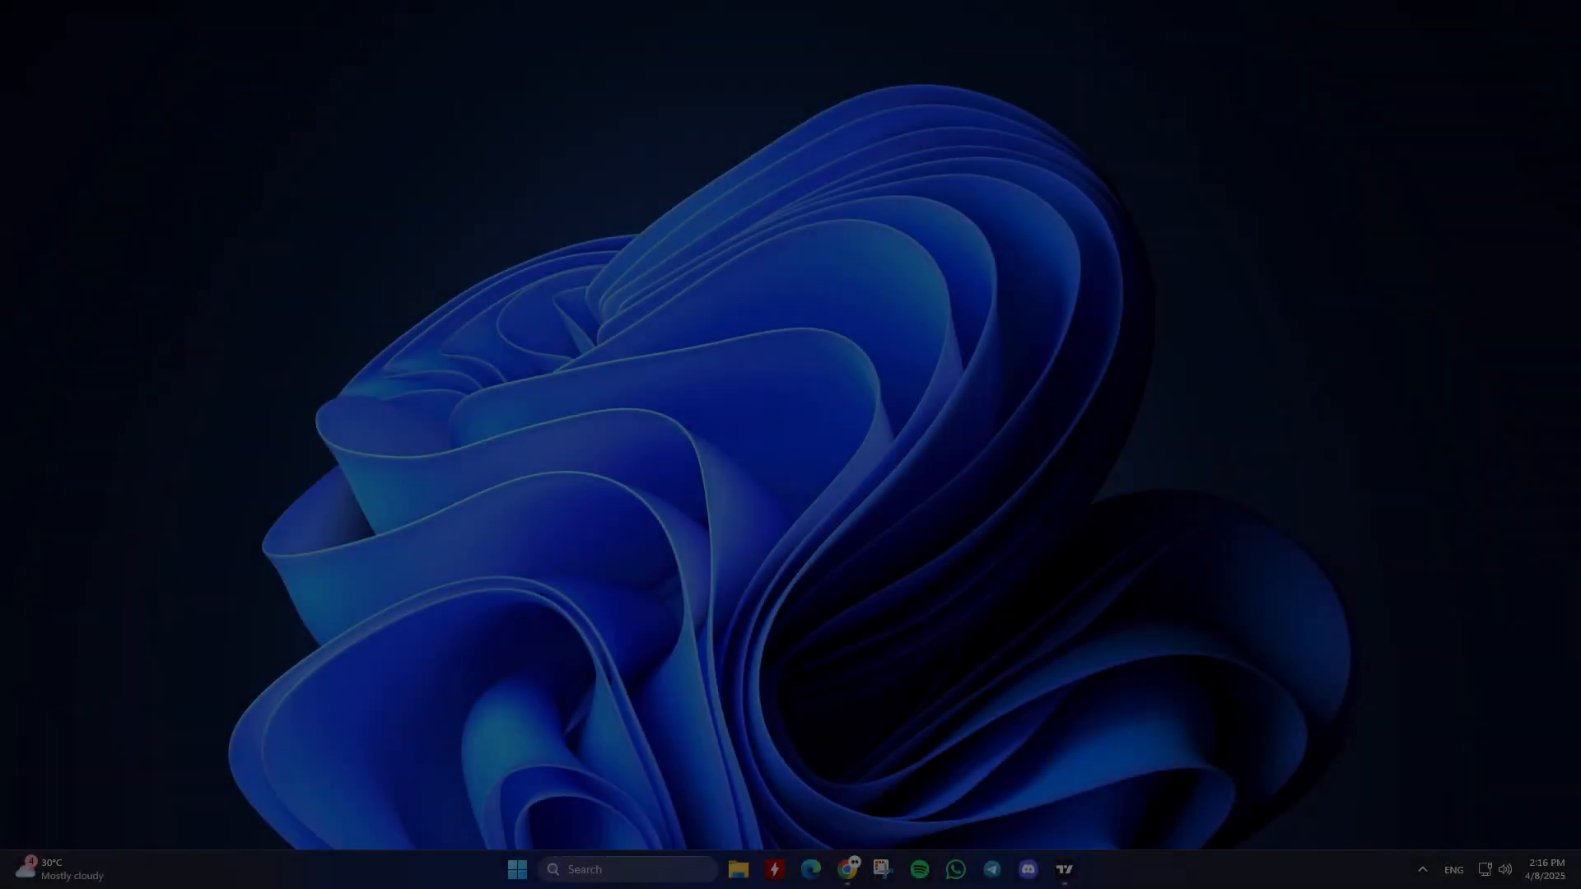